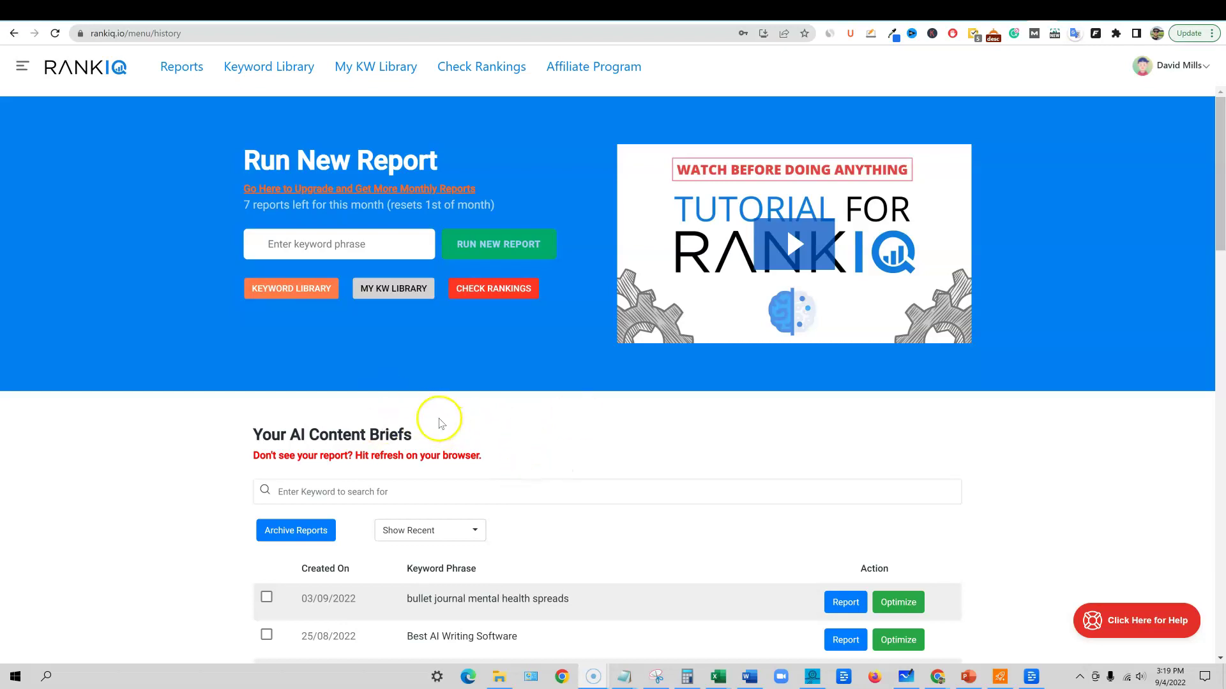
pyautogui.click(250, 68)
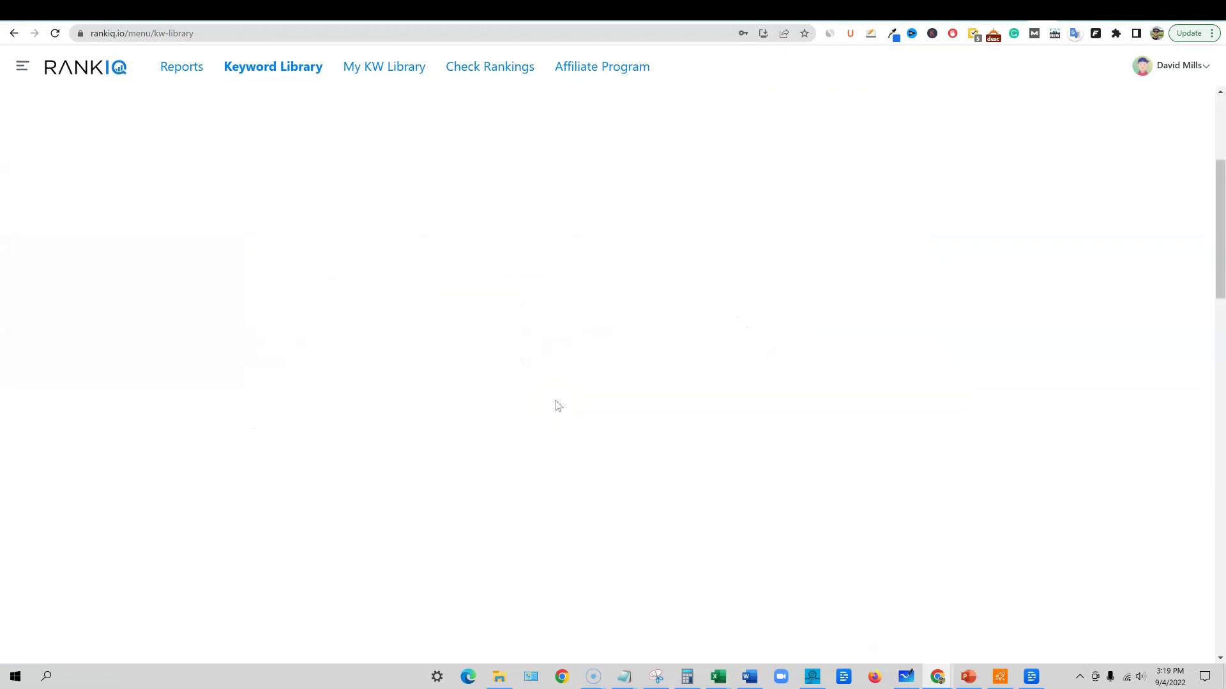
pyautogui.scroll(-20, 558, 406)
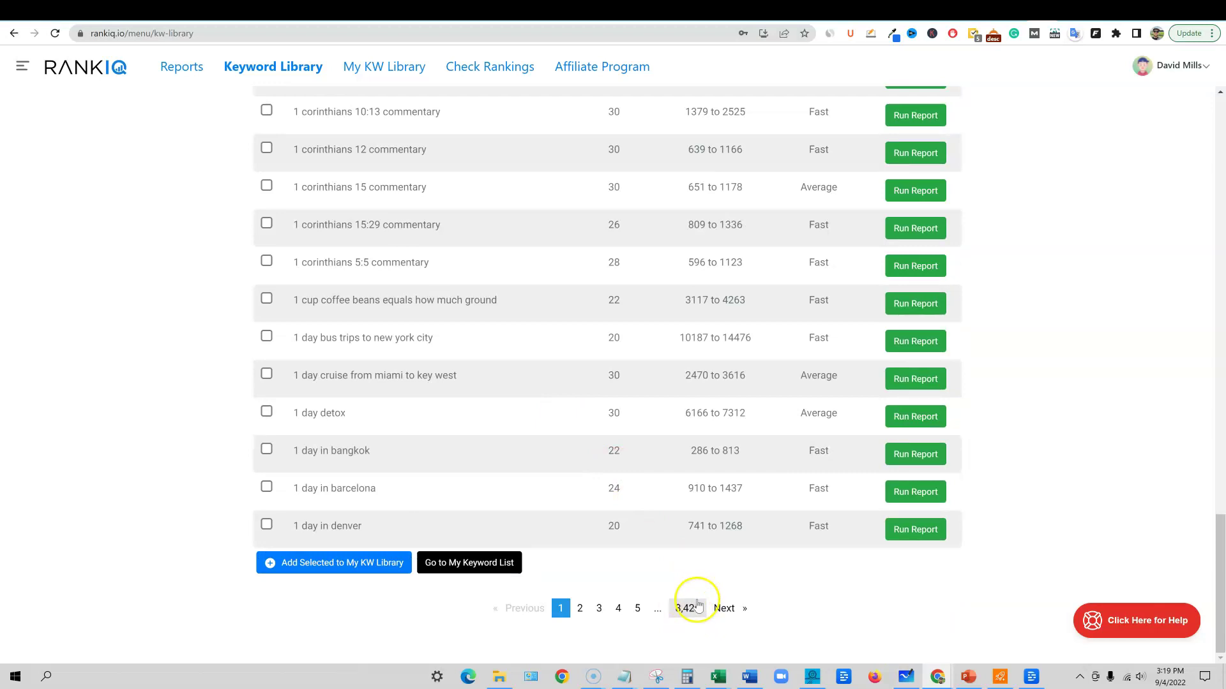
pyautogui.scroll(1, 396, 561)
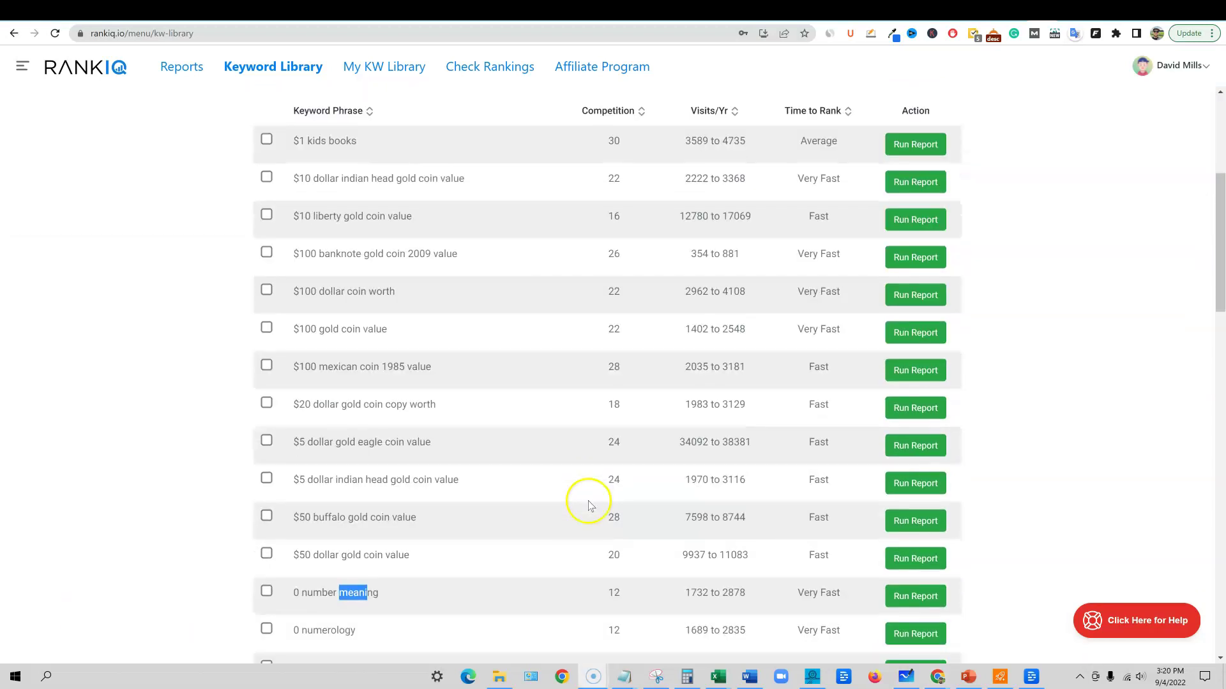
pyautogui.scroll(-20, 589, 505)
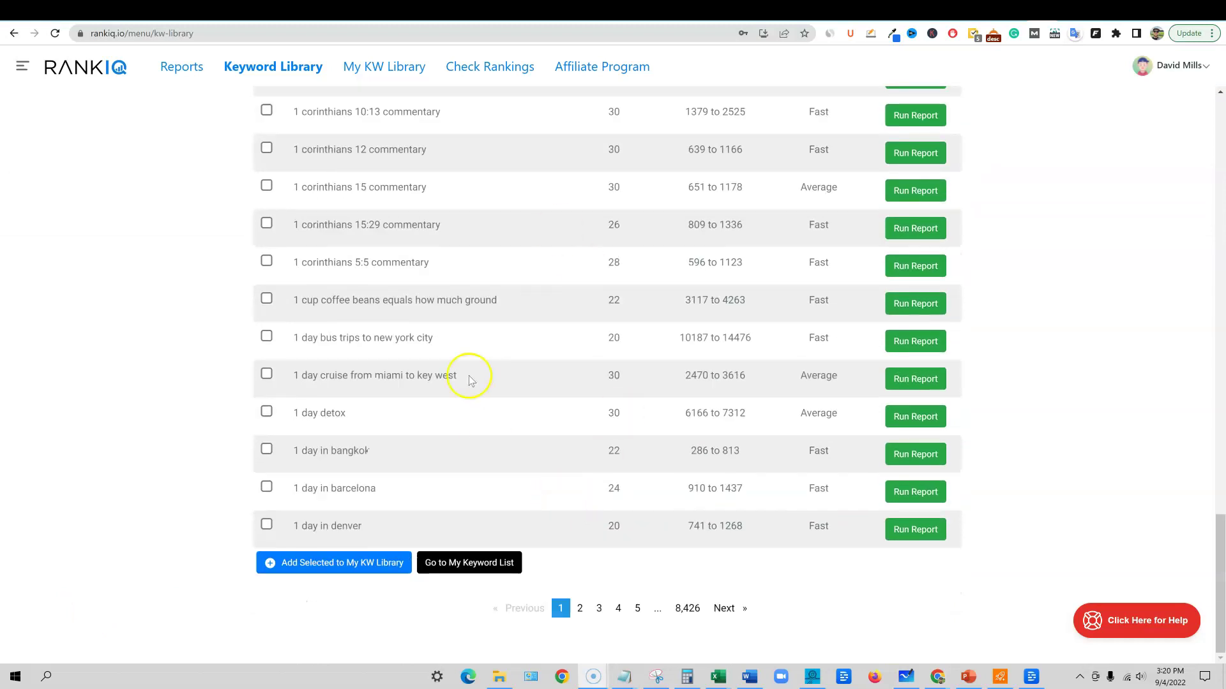
# - Calculate 50 × 8426 = 421,300 in Windows Calculator, then minimize it
pyautogui.click(687, 680)
pyautogui.click(814, 331)
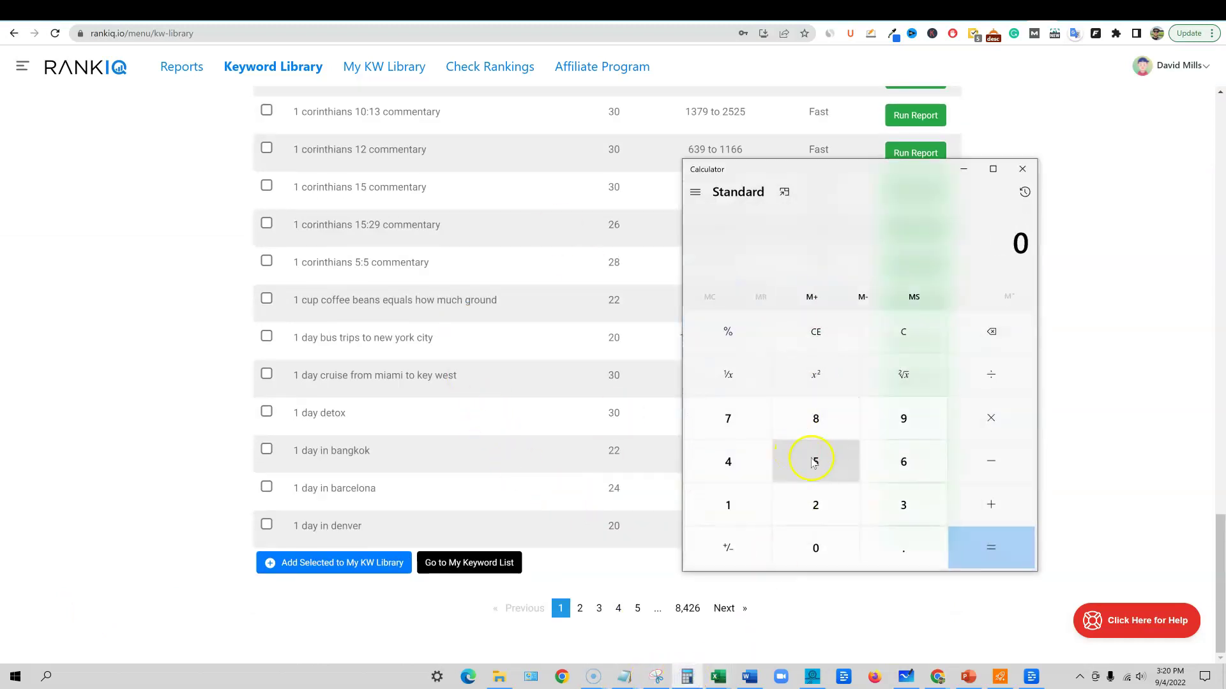
pyautogui.click(812, 463)
pyautogui.click(815, 544)
pyautogui.click(994, 417)
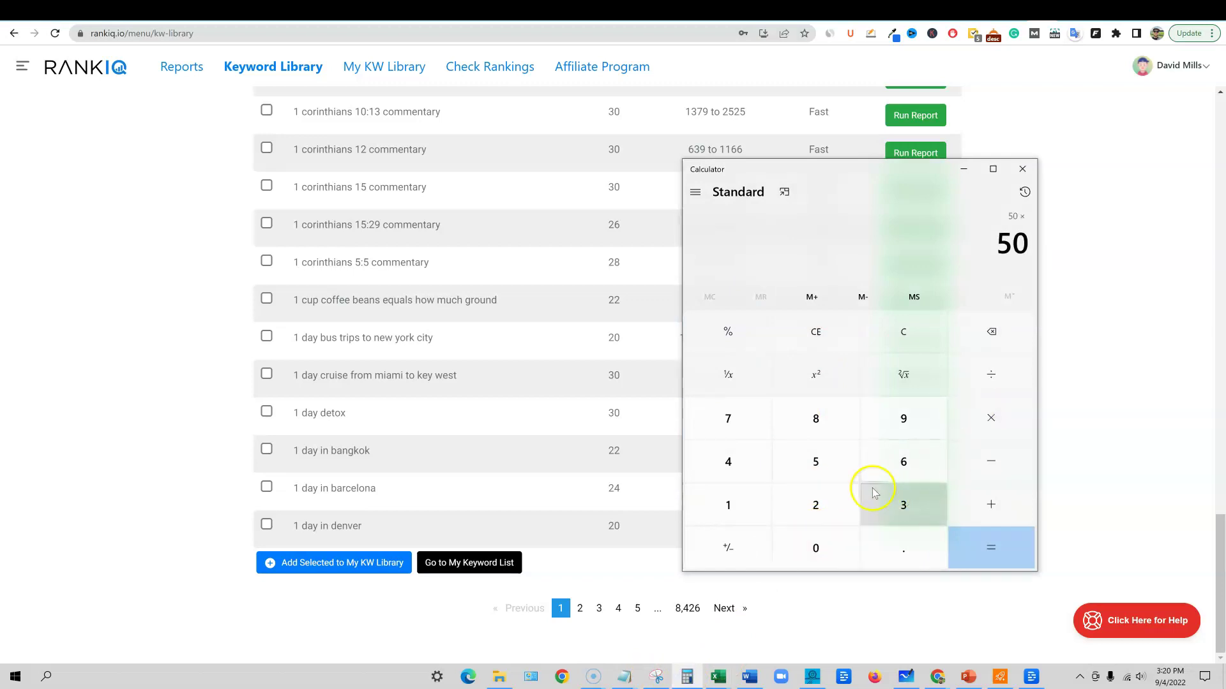
pyautogui.click(819, 418)
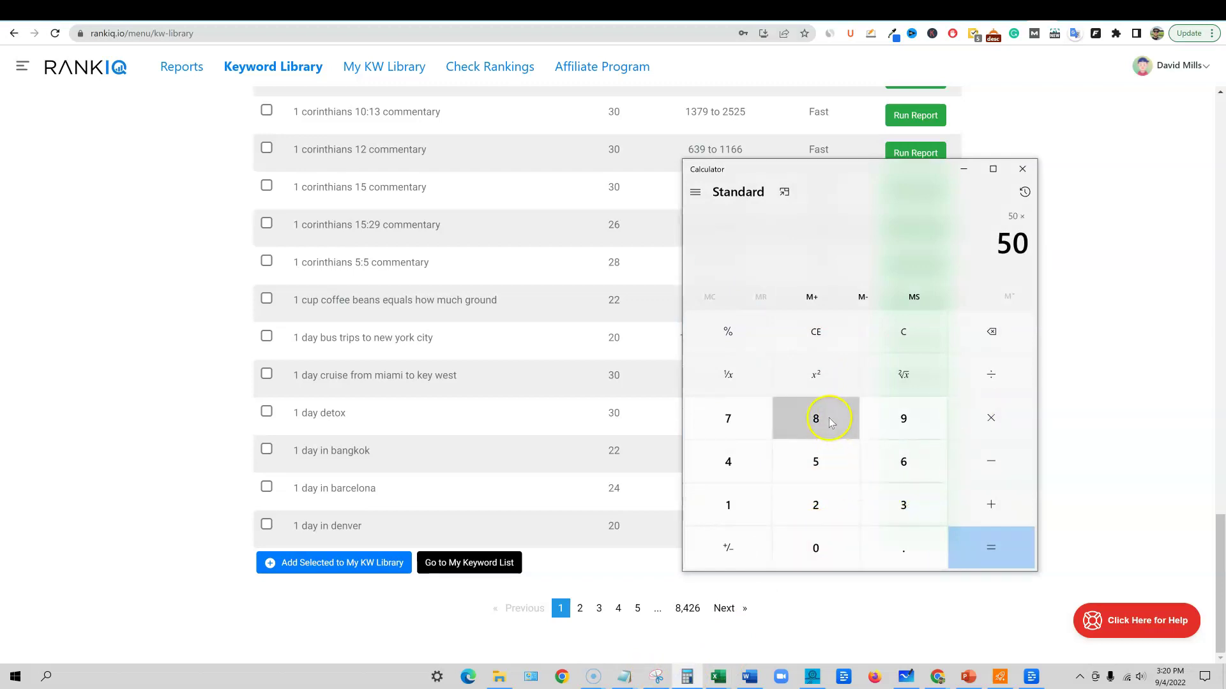
pyautogui.click(732, 464)
pyautogui.click(819, 503)
pyautogui.click(903, 460)
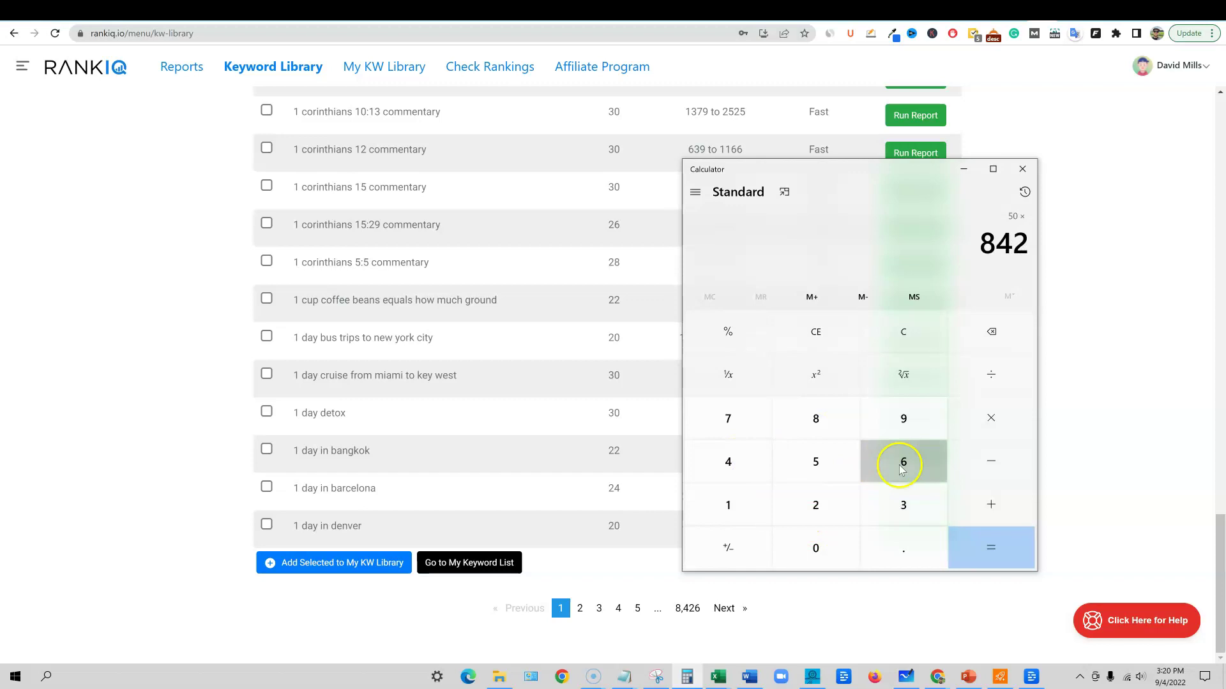
pyautogui.click(967, 544)
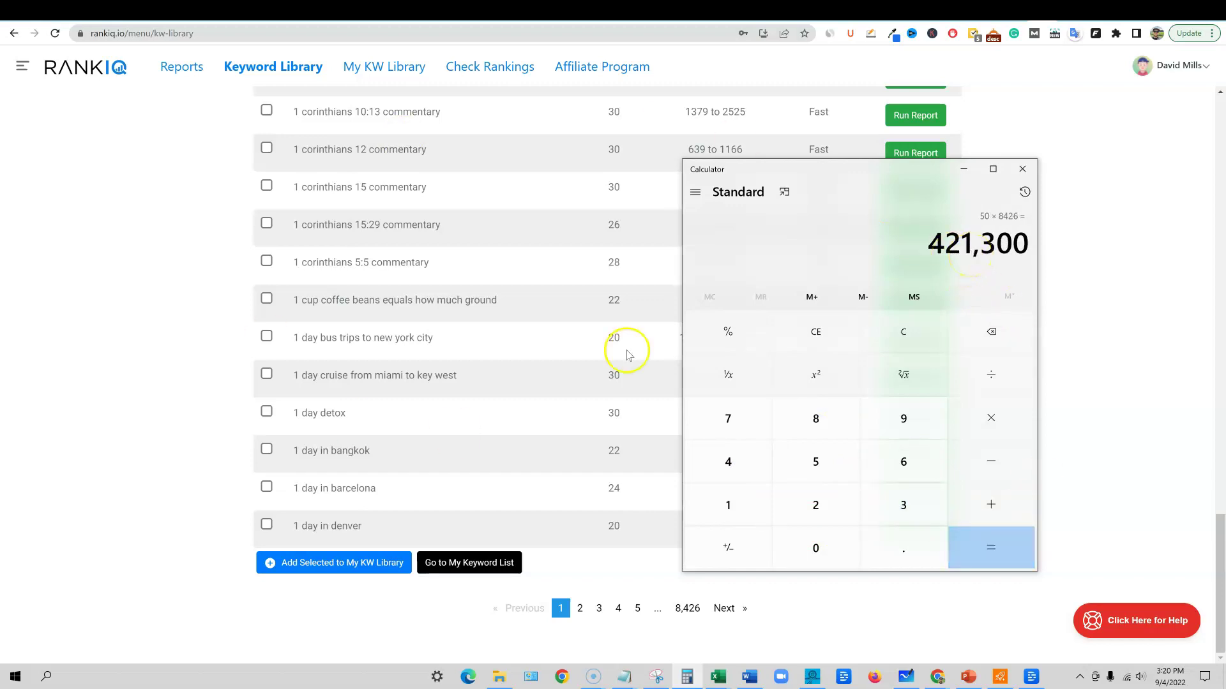
pyautogui.click(964, 170)
pyautogui.scroll(6, 981, 531)
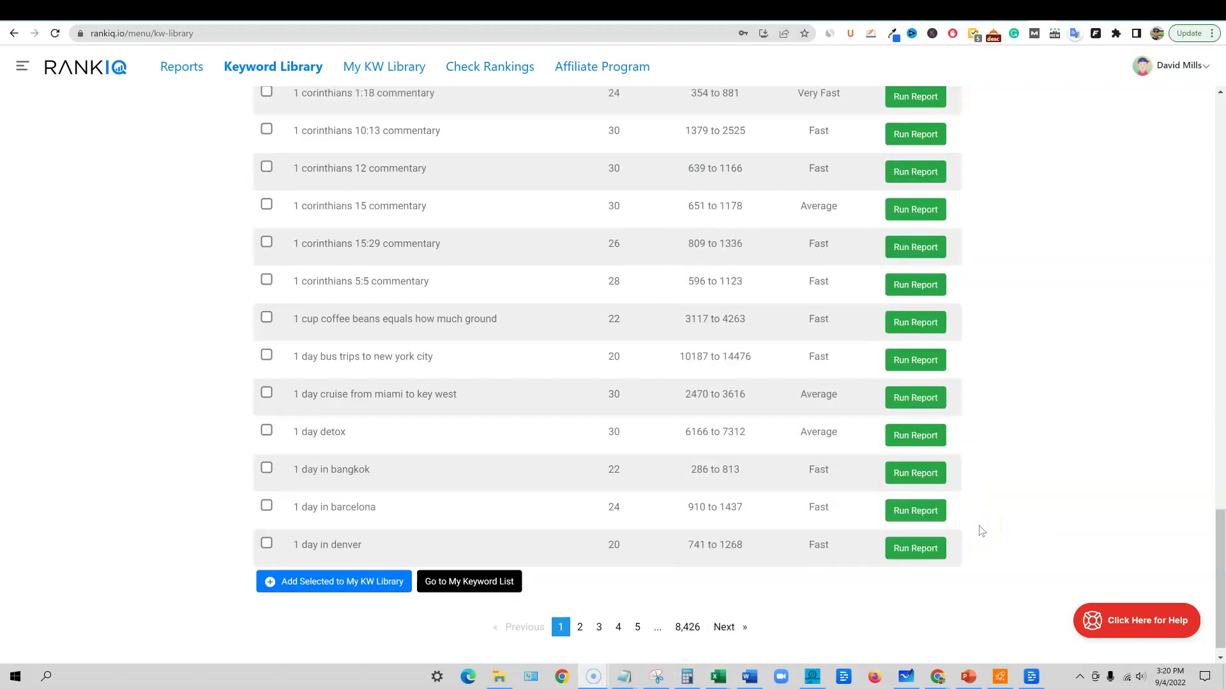
pyautogui.scroll(20, 982, 530)
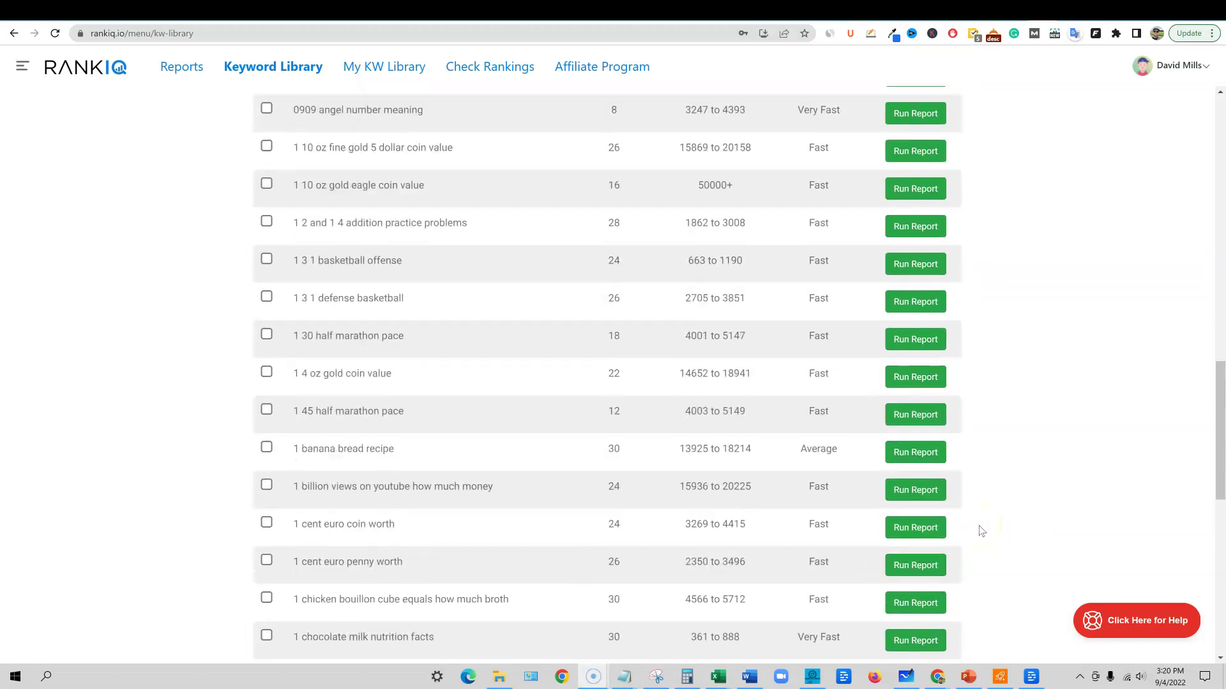
pyautogui.scroll(3, 981, 531)
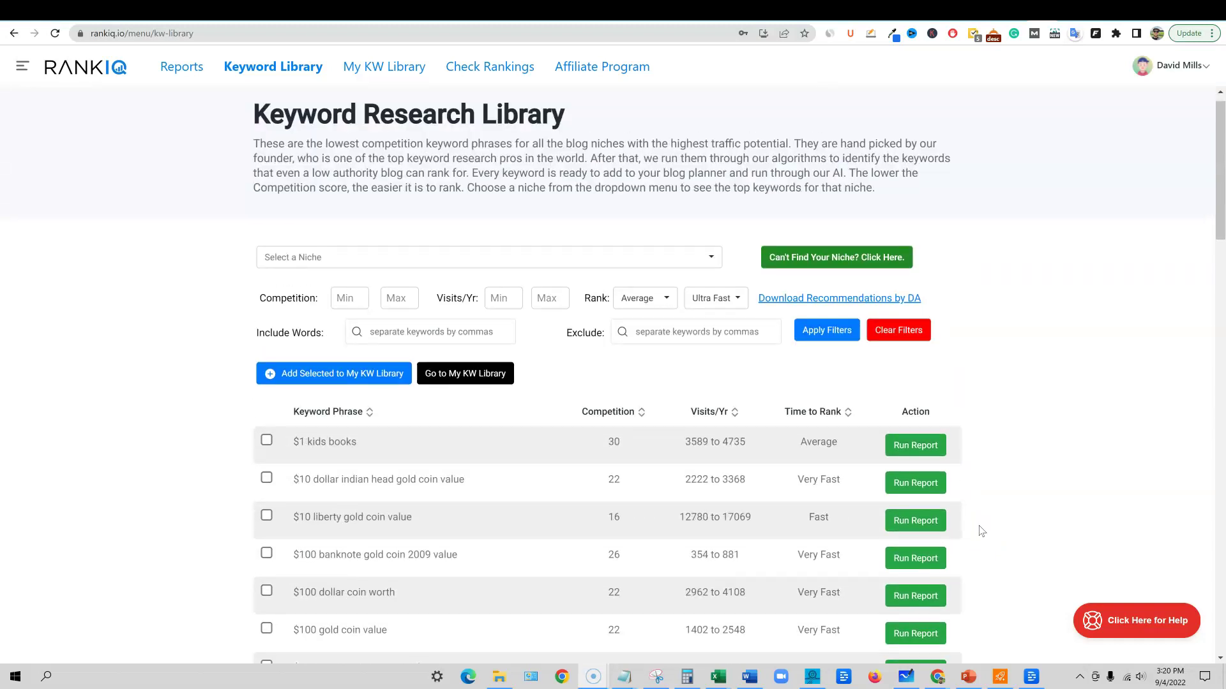
pyautogui.scroll(1, 981, 531)
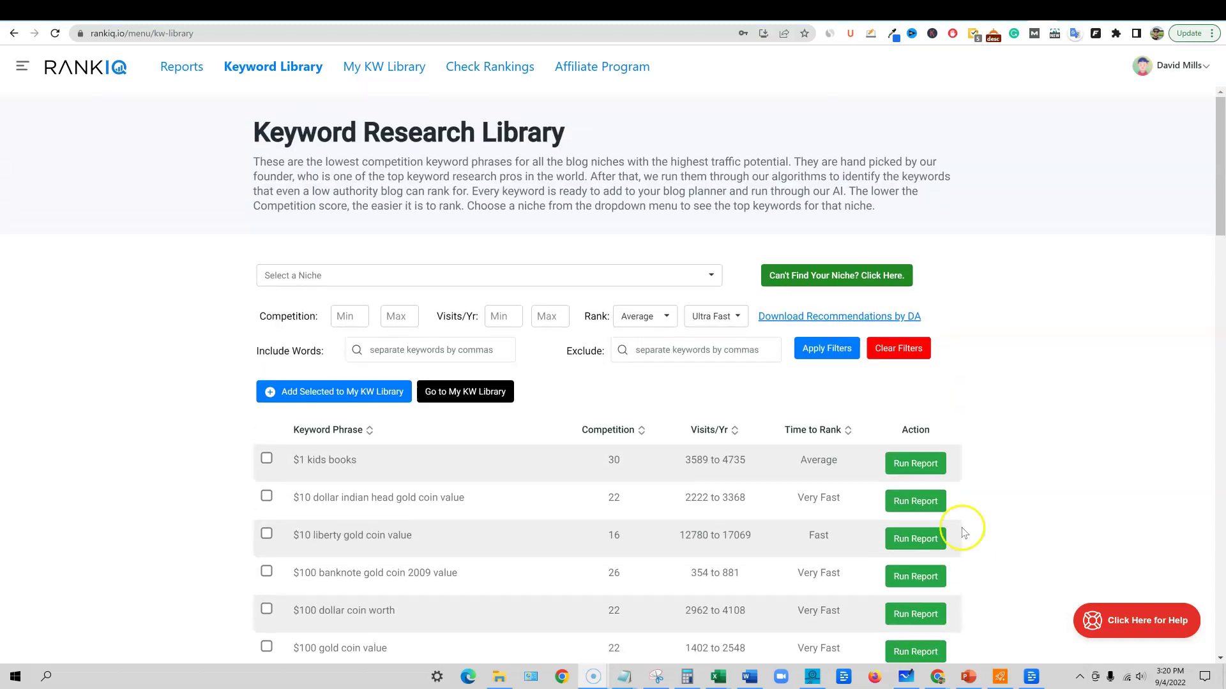
pyautogui.scroll(-4, 677, 565)
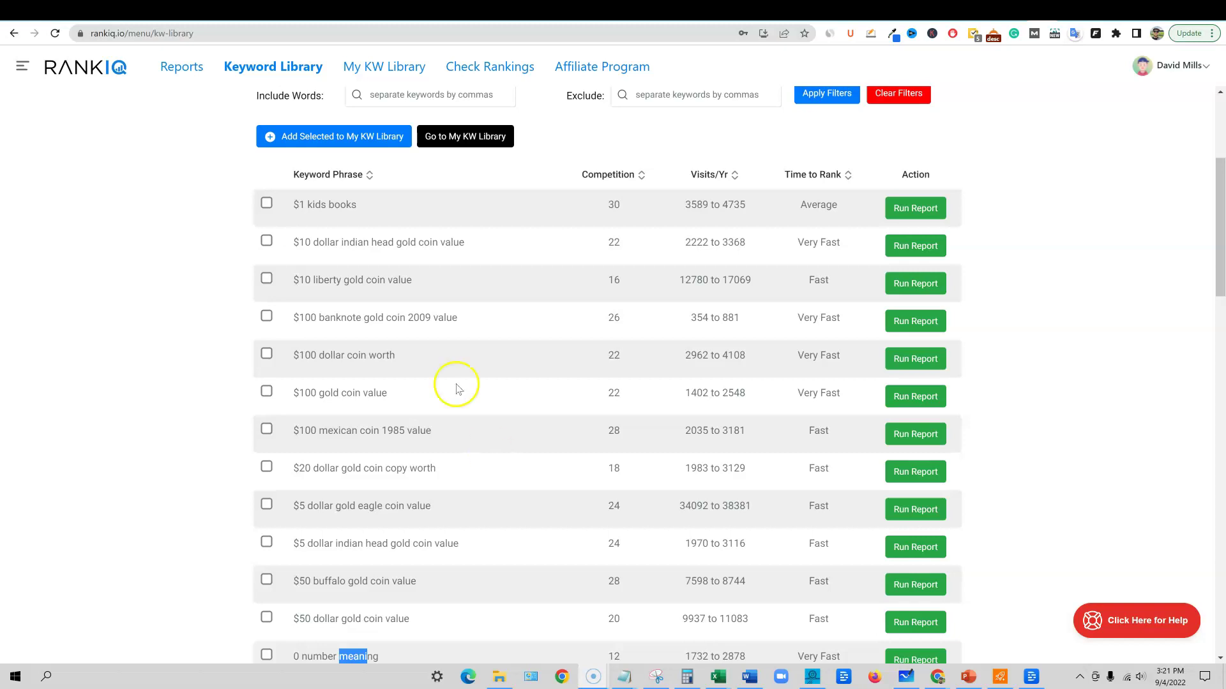
pyautogui.scroll(1, 331, 358)
pyautogui.scroll(2, 331, 358)
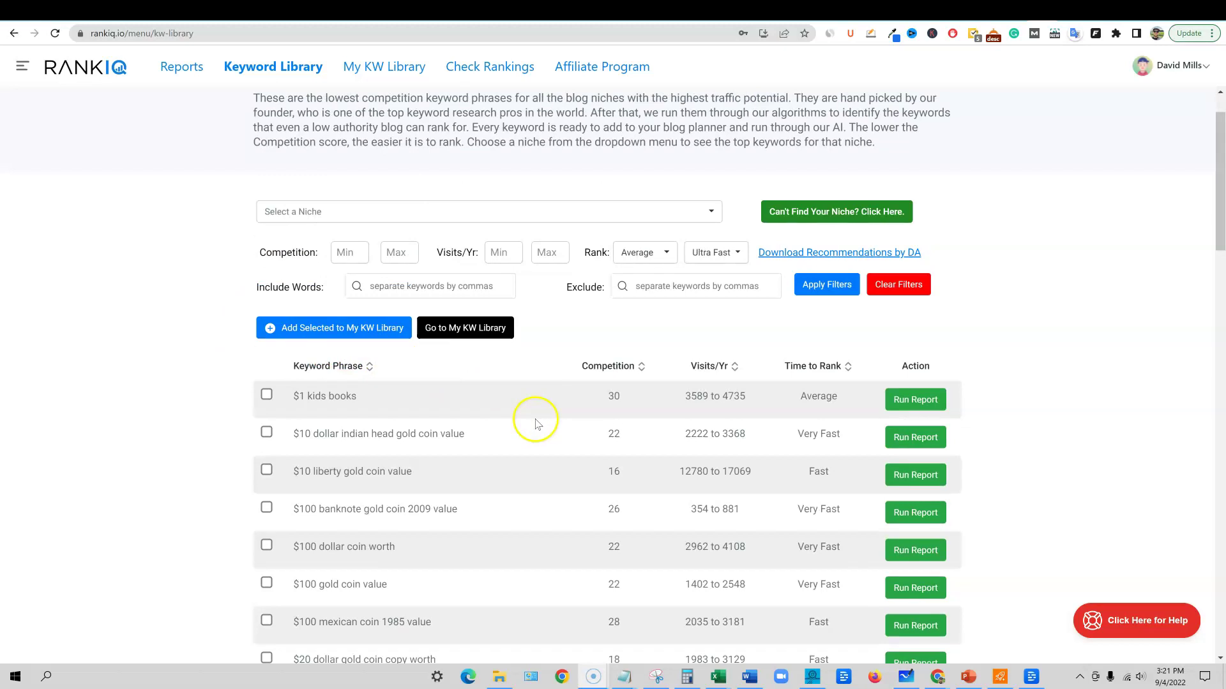
pyautogui.scroll(1, 536, 424)
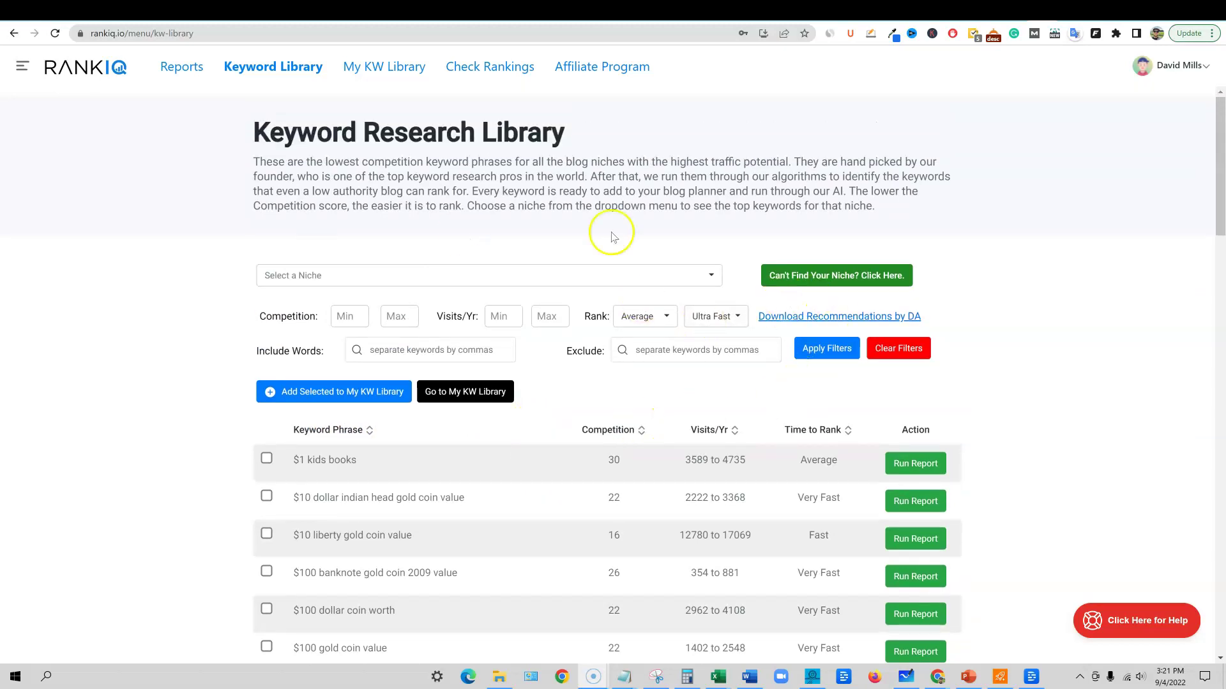
# - Filter the keyword library to the Arts/Crafts: Journaling niche
pyautogui.click(711, 277)
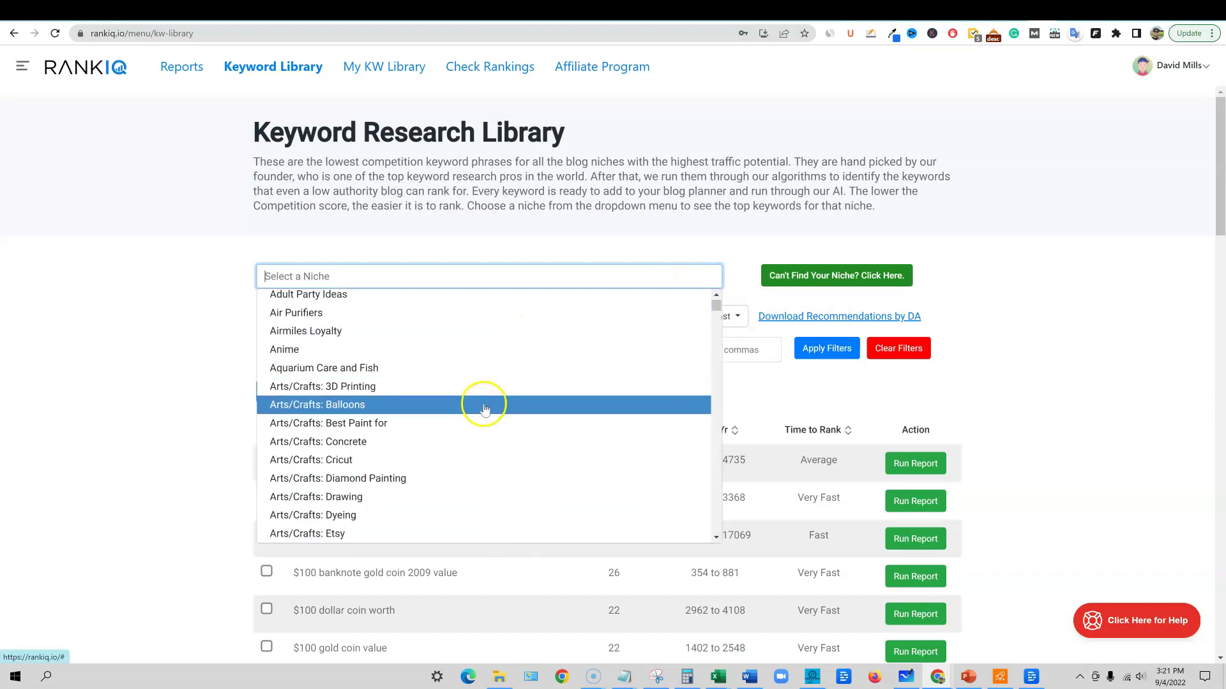
pyautogui.scroll(-3, 486, 402)
pyautogui.scroll(-1, 487, 408)
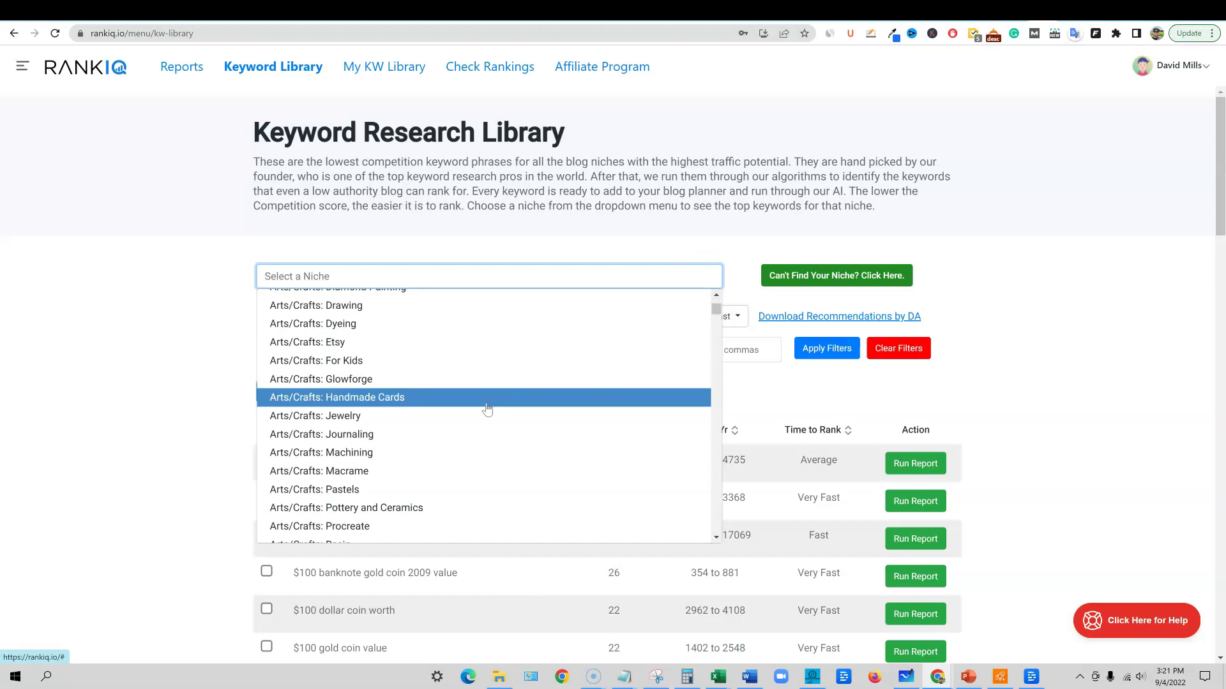
pyautogui.scroll(-3, 497, 416)
pyautogui.scroll(2, 507, 383)
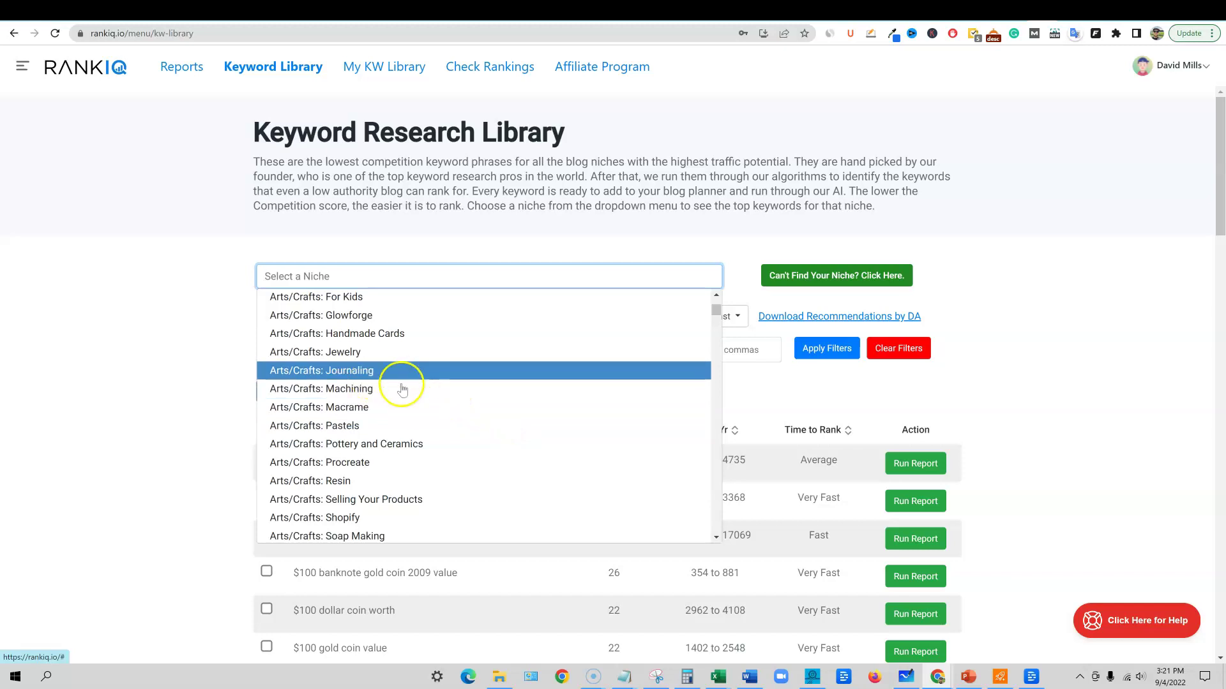
pyautogui.click(382, 377)
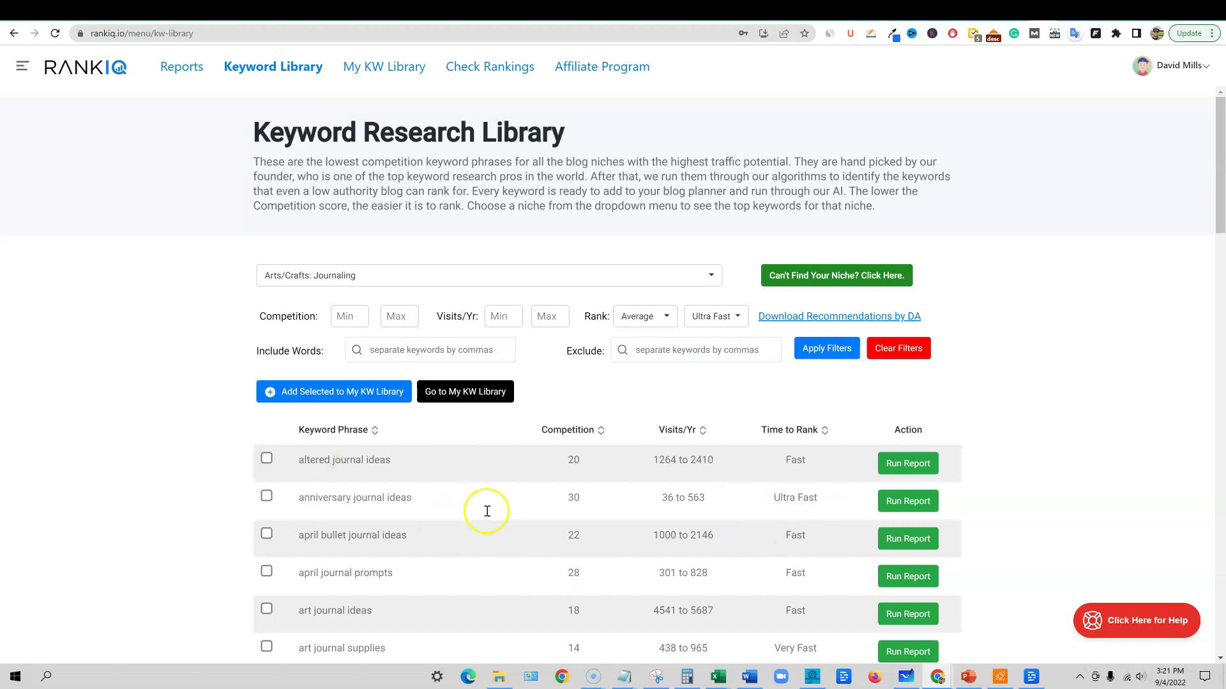
# - Scroll through the journaling keyword ideas, starting with 'altered journal ideas'
pyautogui.scroll(-15, 555, 506)
pyautogui.scroll(-10, 555, 516)
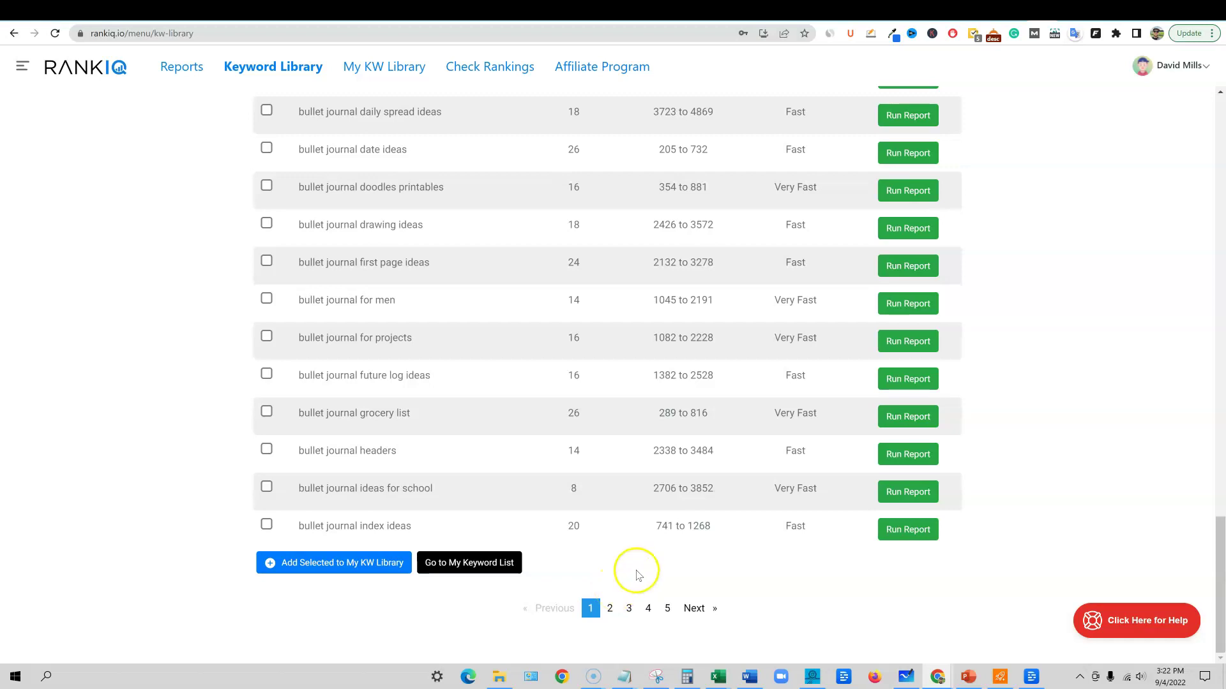
pyautogui.scroll(2, 372, 538)
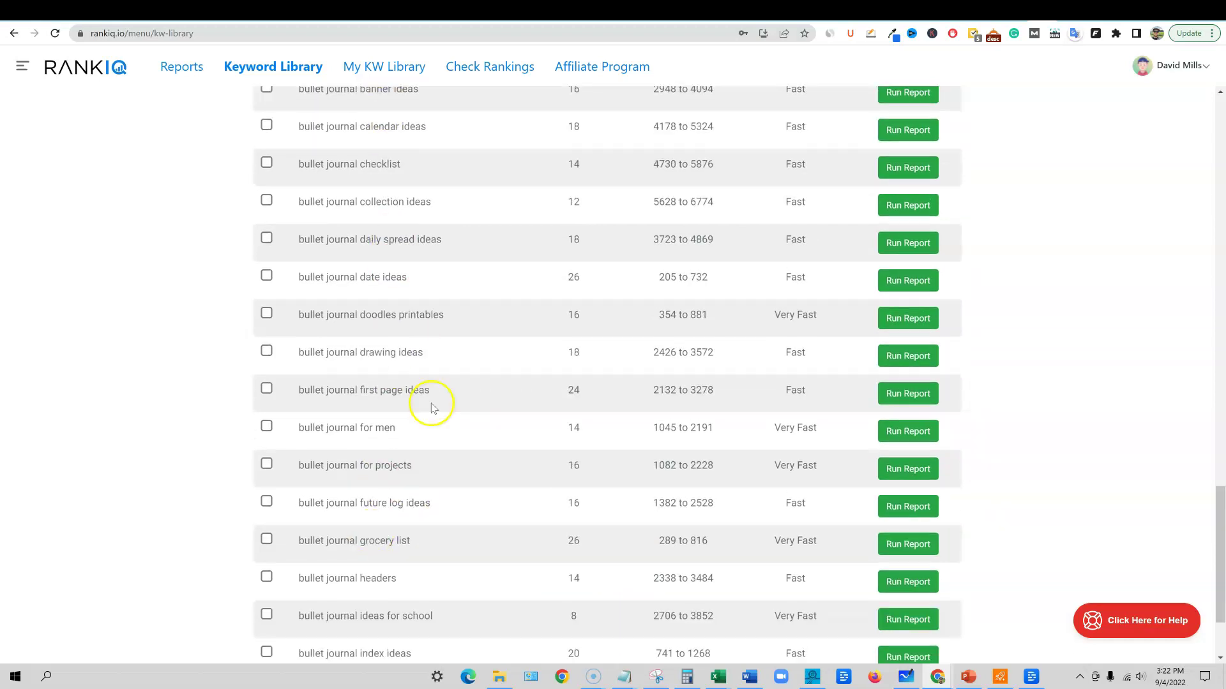
pyautogui.scroll(-2, 617, 353)
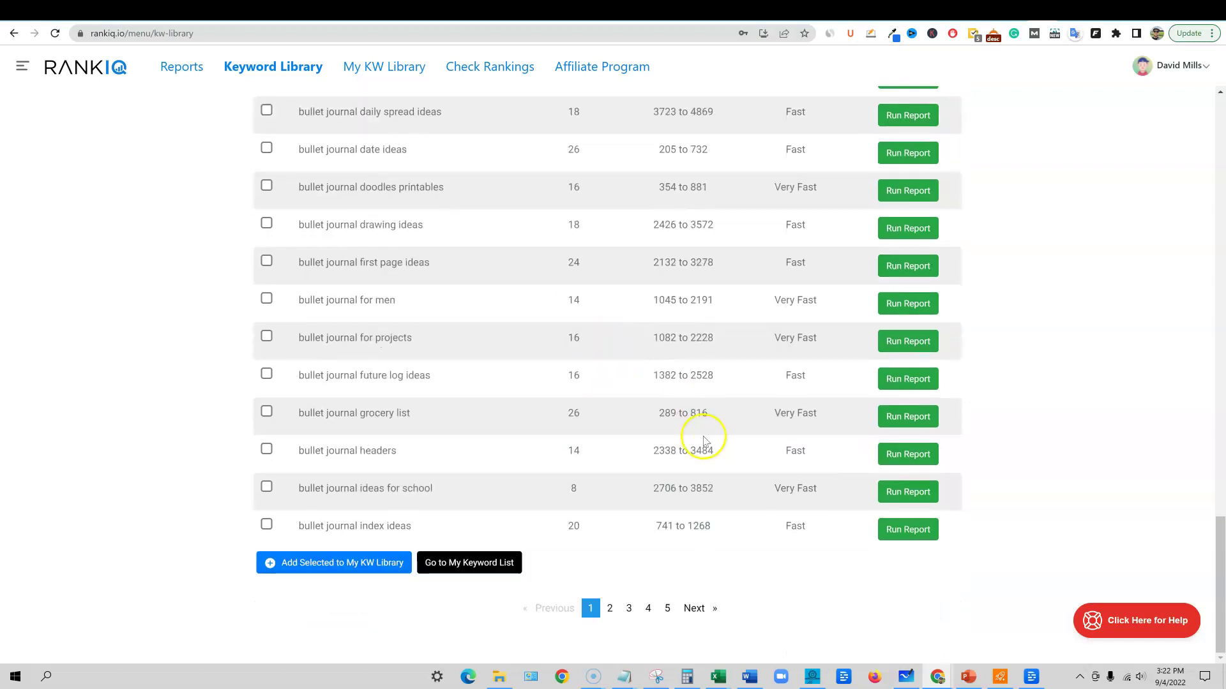
pyautogui.scroll(20, 704, 451)
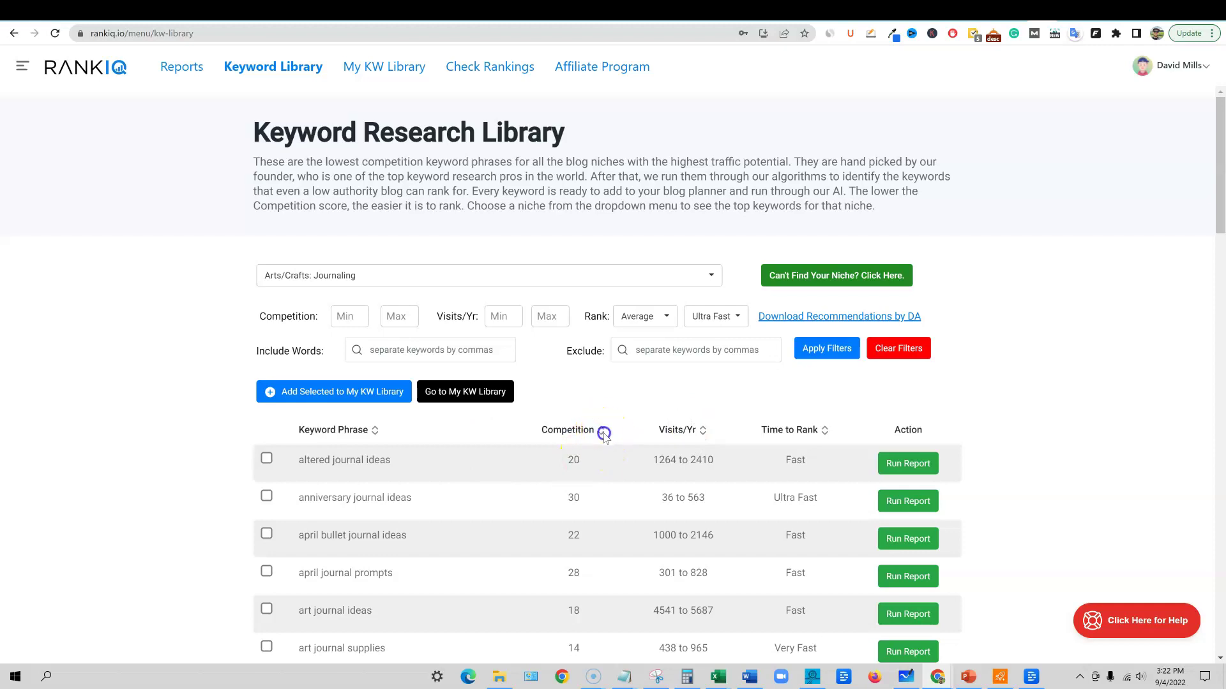
# - Sort the Journaling keywords by competition, lowest first, and browse the list
pyautogui.click(603, 432)
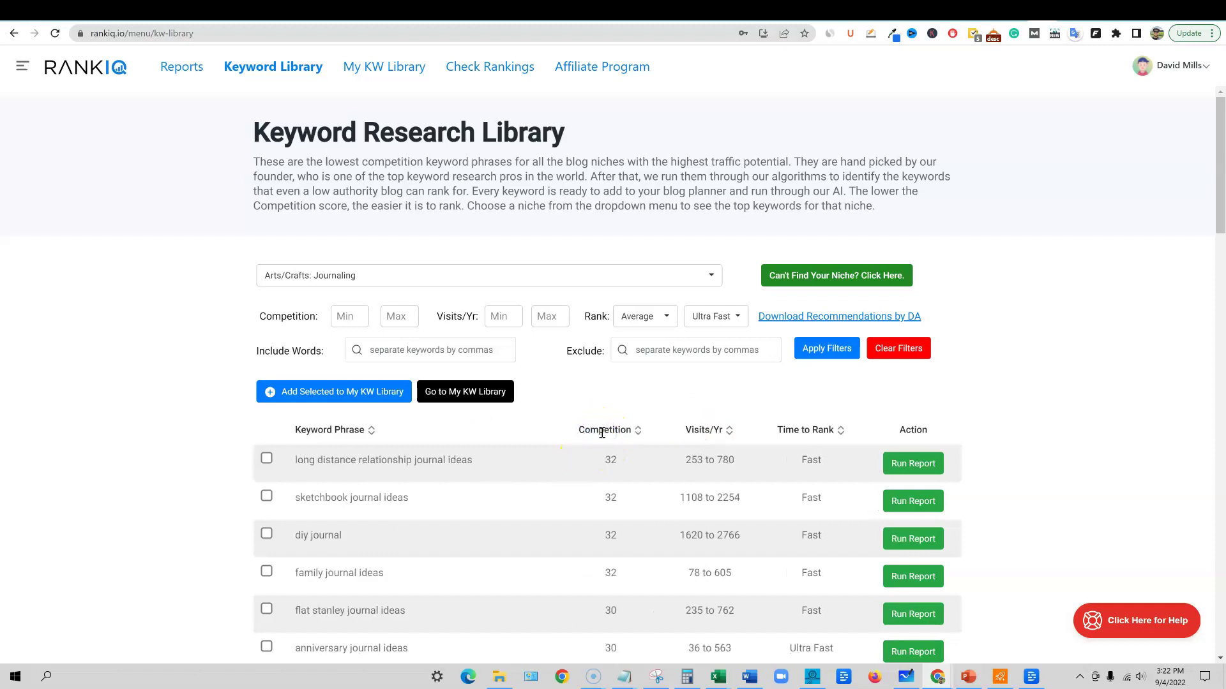
pyautogui.click(638, 432)
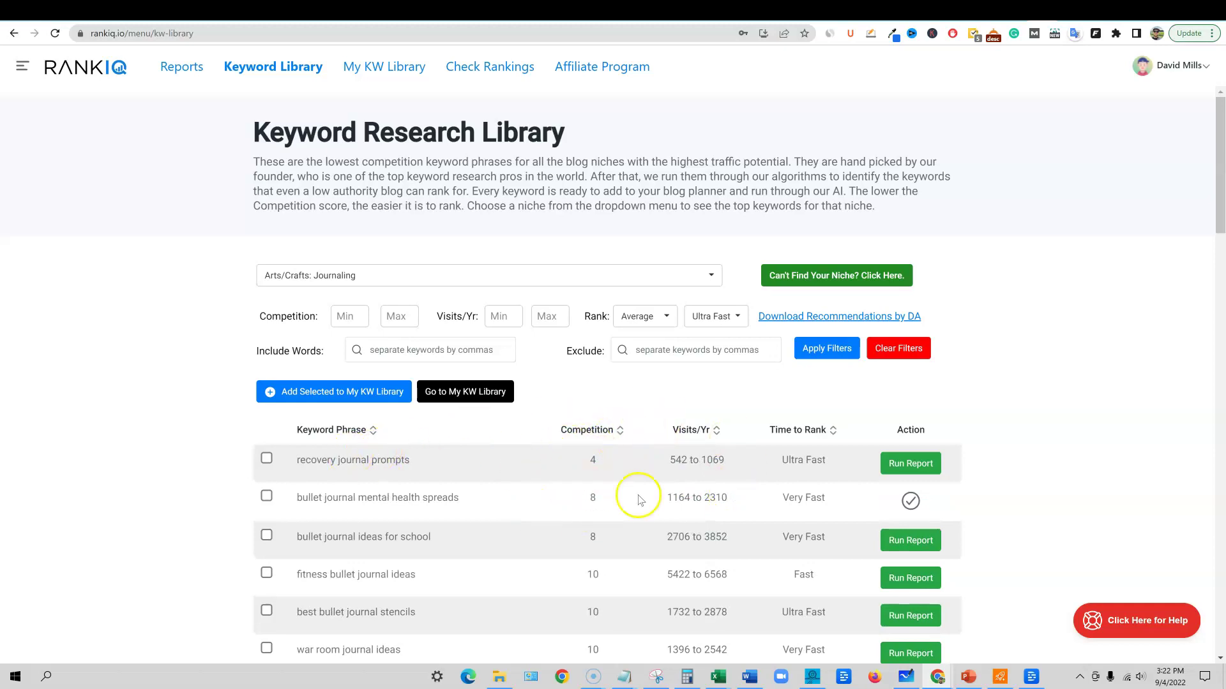
pyautogui.scroll(-5, 634, 507)
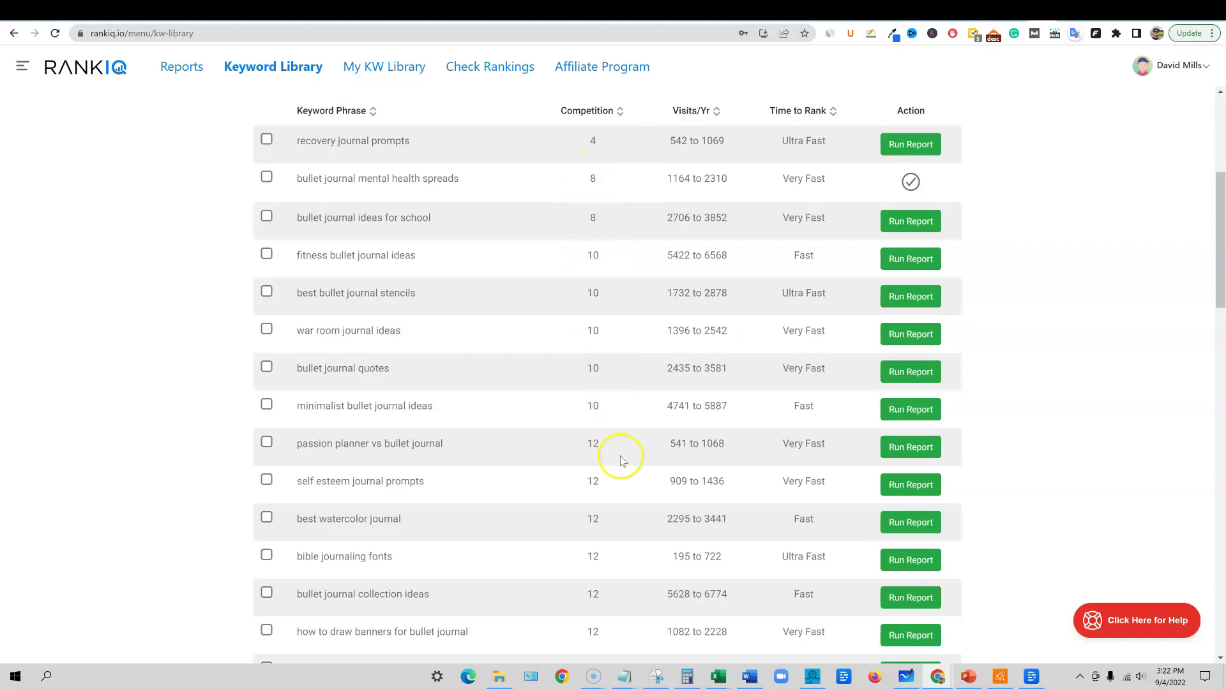
pyautogui.scroll(-4, 619, 457)
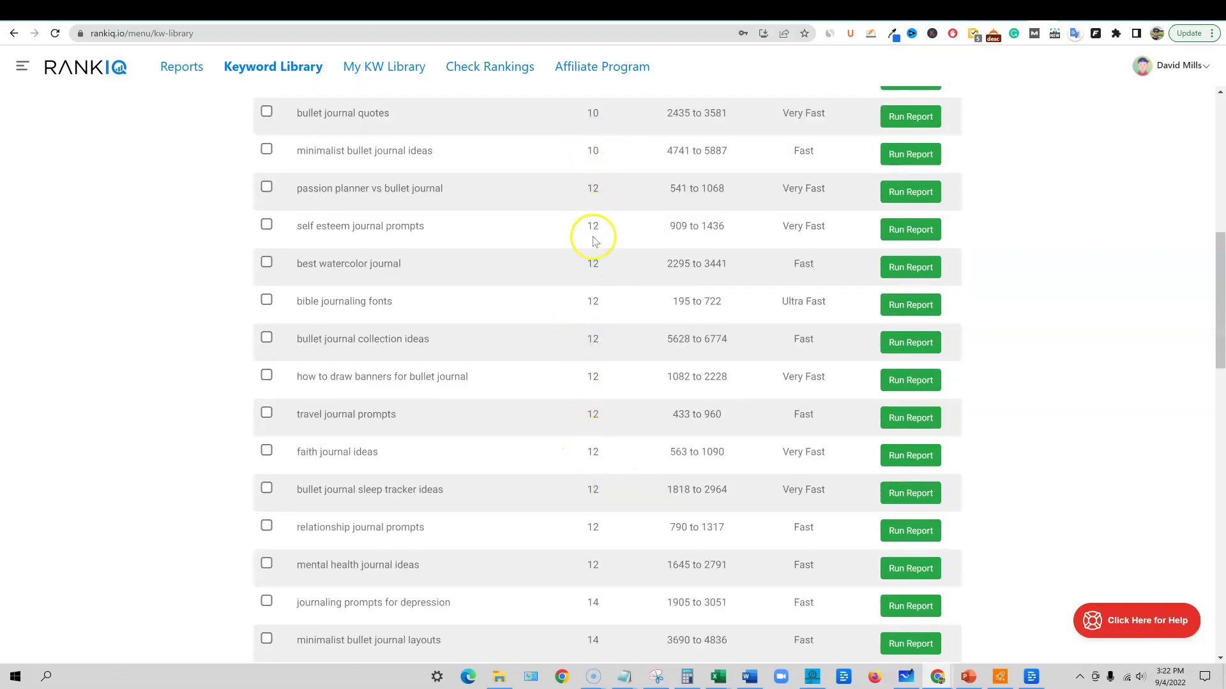
pyautogui.scroll(-10, 600, 546)
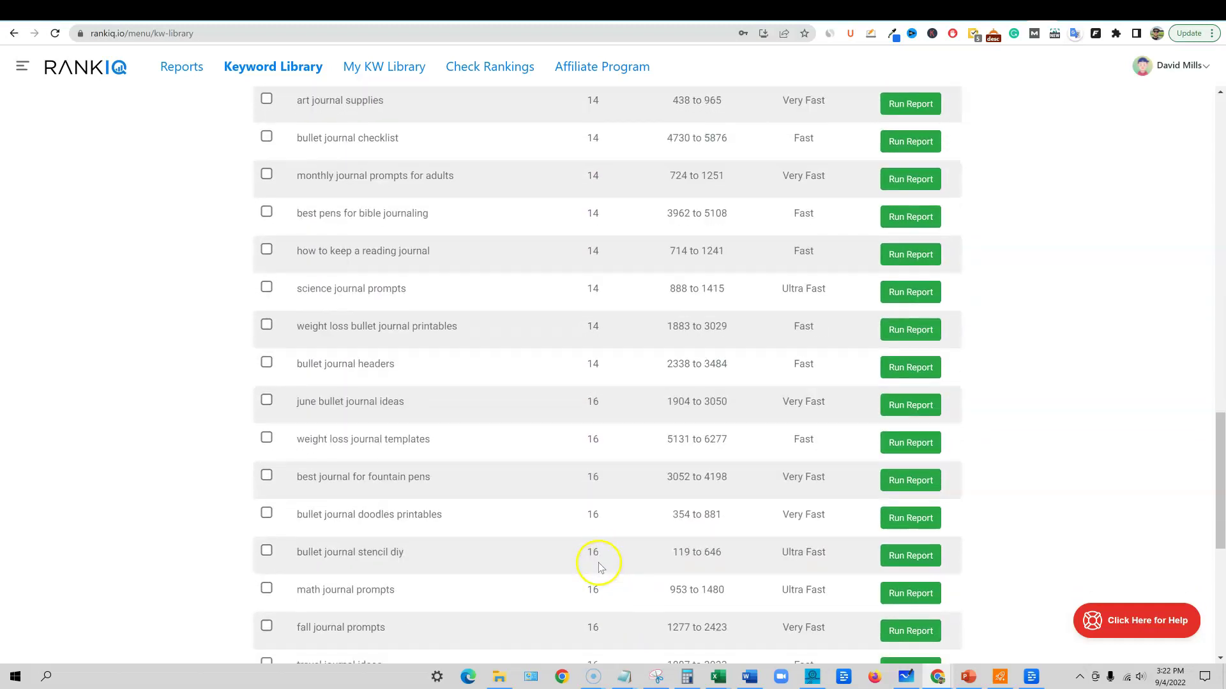
pyautogui.scroll(7, 597, 549)
pyautogui.scroll(10, 597, 527)
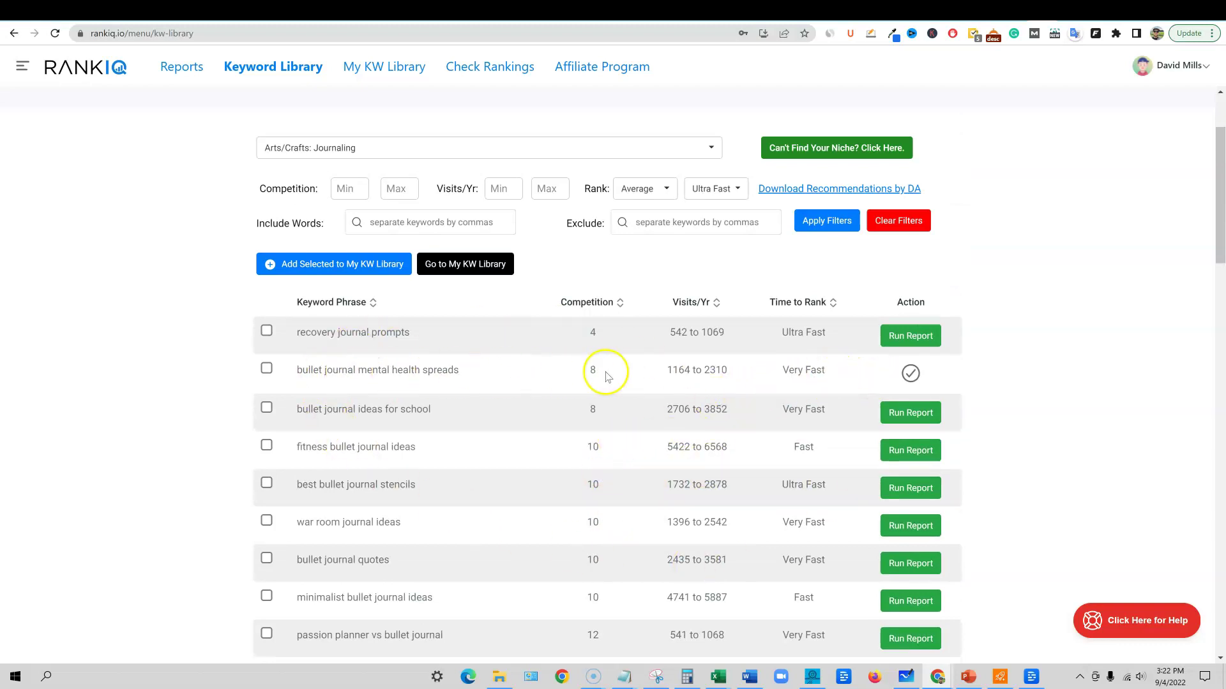
# - Highlight the checked 'bullet journal mental health spreads' row, then return to the top
pyautogui.moveTo(297, 370); pyautogui.dragTo(465, 378)
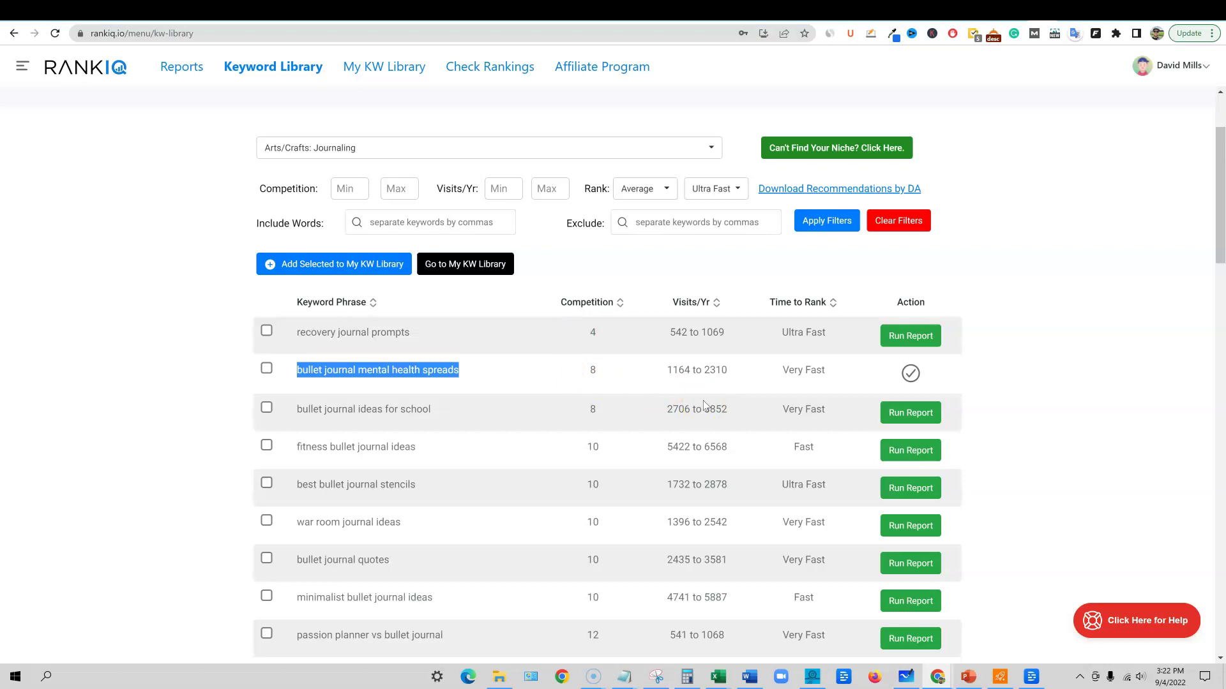
pyautogui.click(517, 369)
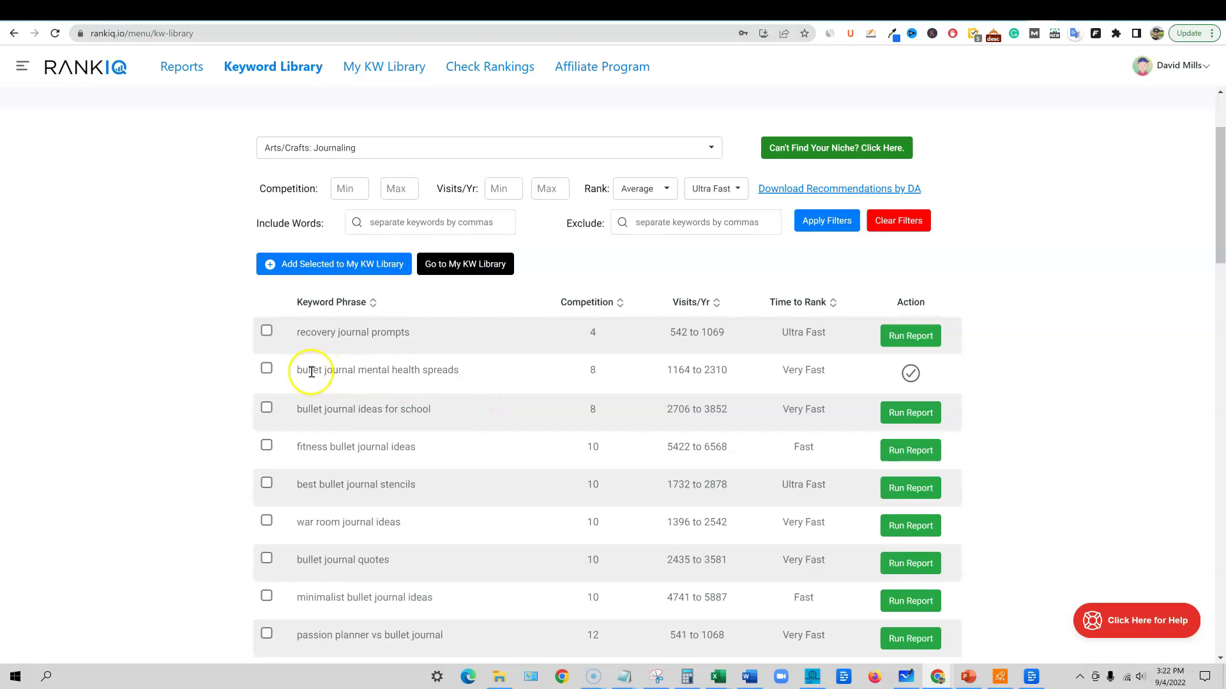
pyautogui.moveTo(308, 370); pyautogui.dragTo(917, 383)
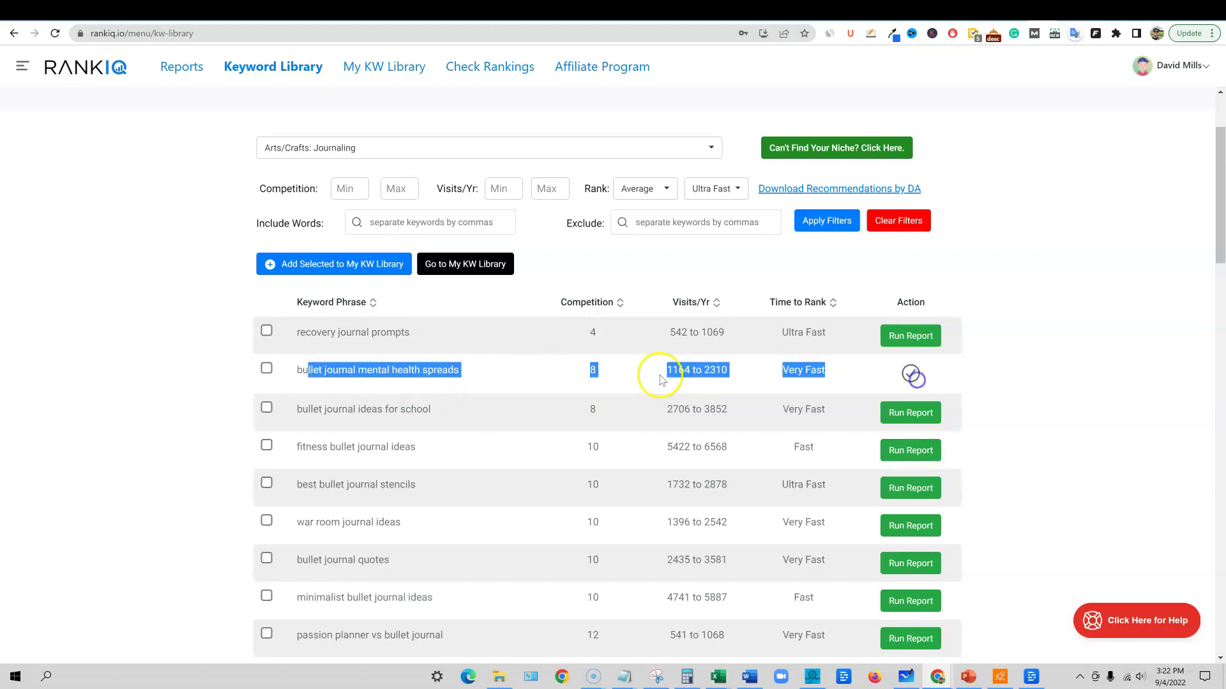
pyautogui.click(187, 357)
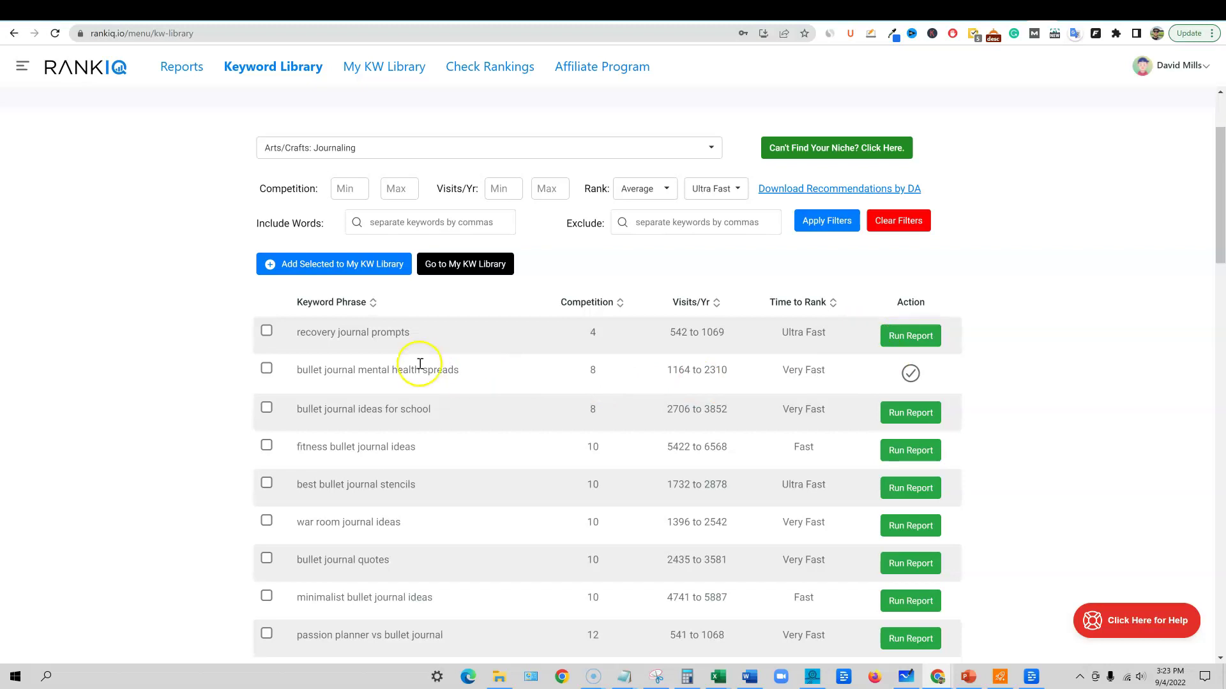
pyautogui.scroll(2, 381, 353)
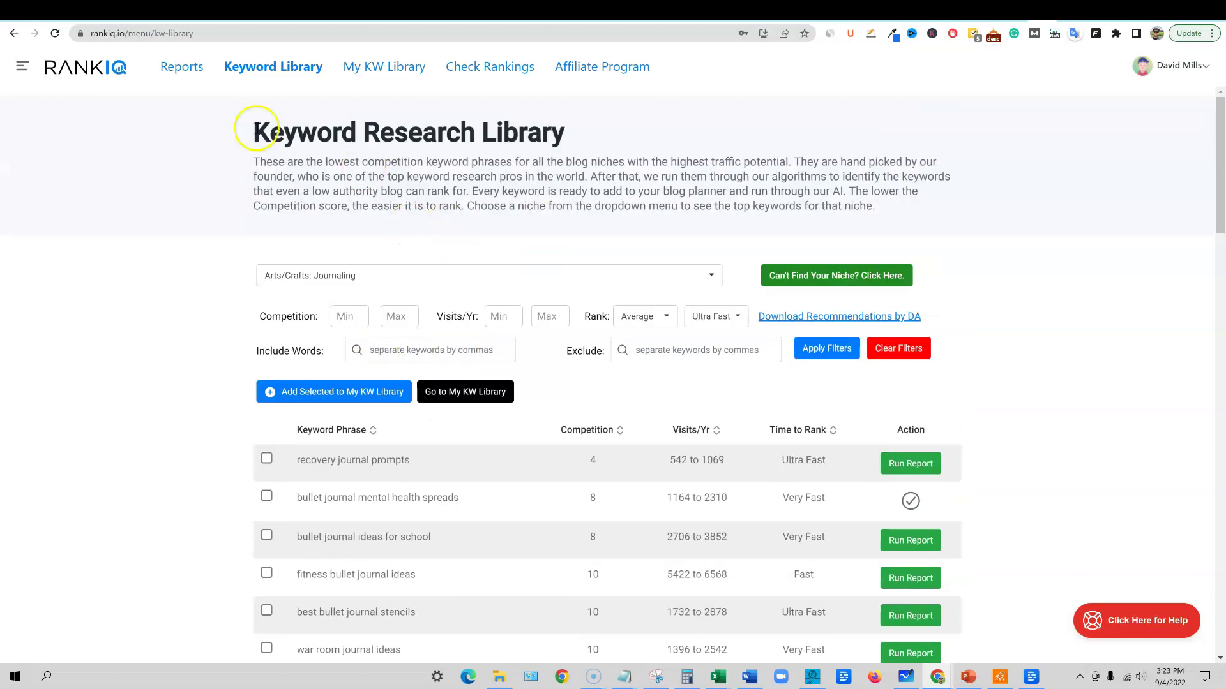
# - Open the past AI SEO Report for 'bullet journal mental health spreads'
pyautogui.click(183, 68)
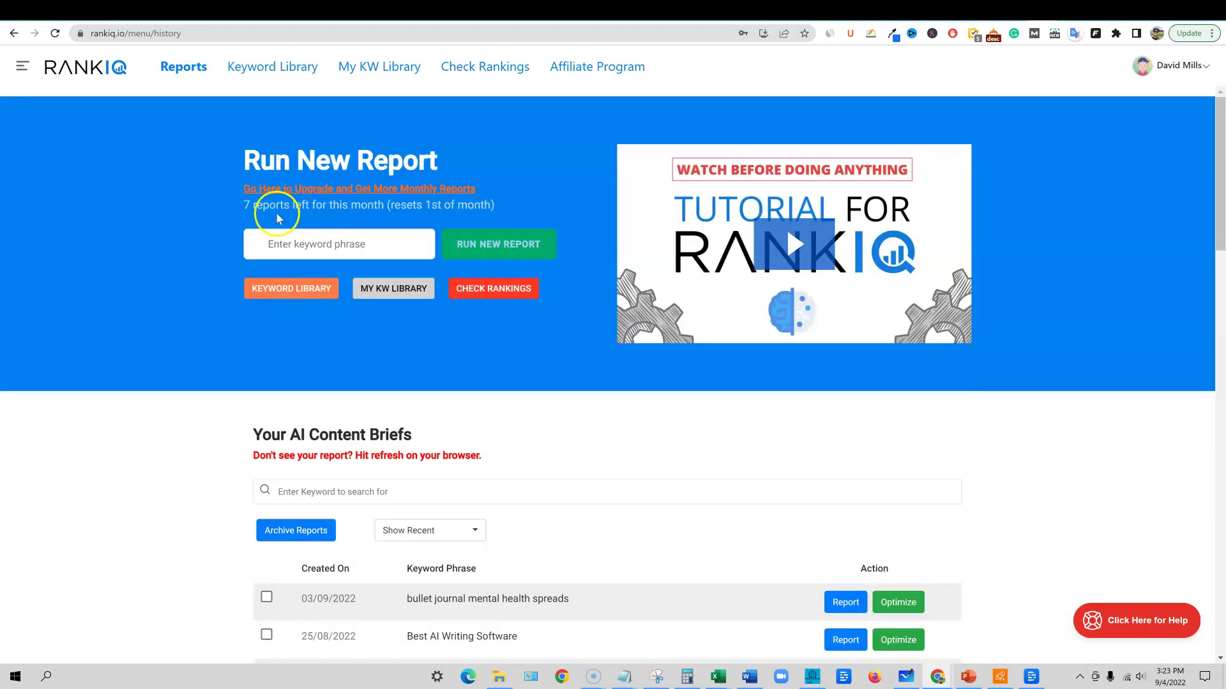
pyautogui.scroll(-2, 372, 427)
pyautogui.scroll(2, 416, 437)
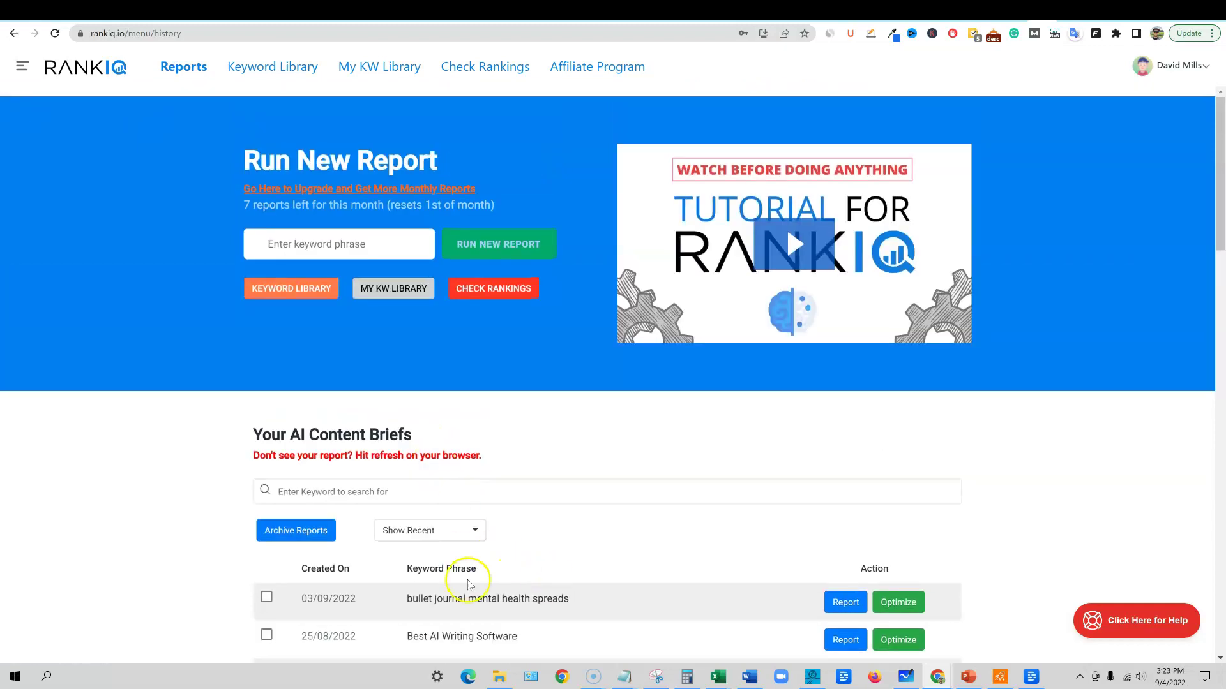
pyautogui.moveTo(408, 602); pyautogui.dragTo(576, 604)
pyautogui.hotkey('ctrl', 'c')
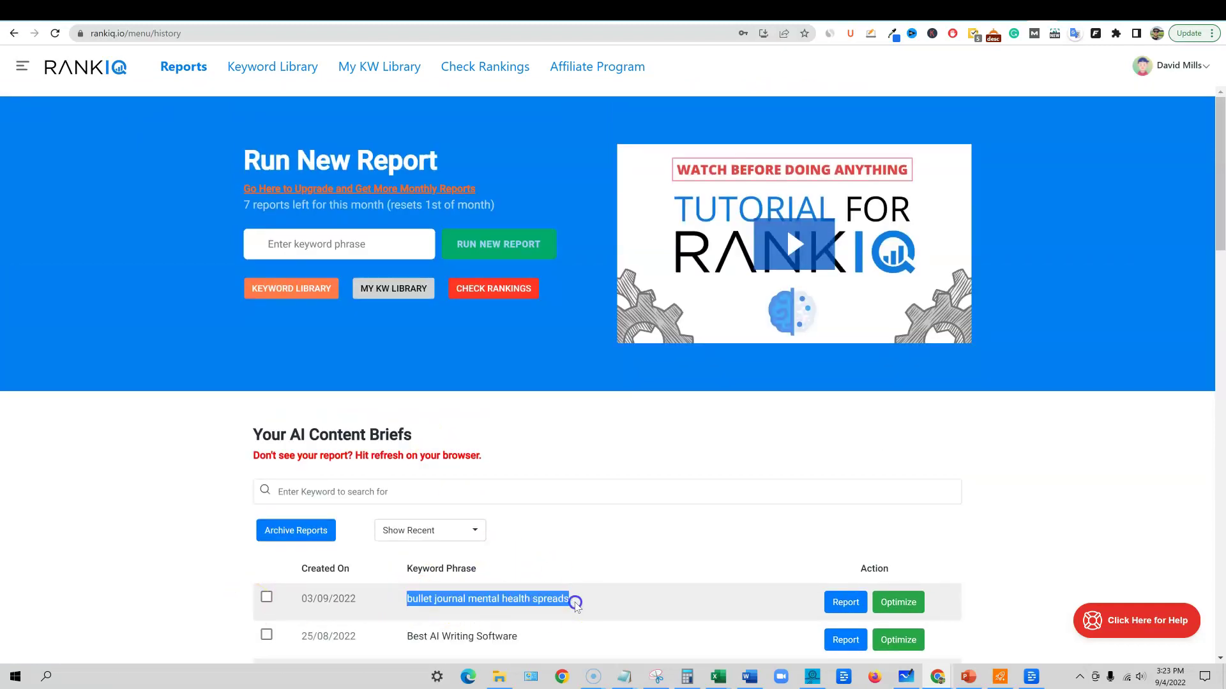
pyautogui.click(855, 604)
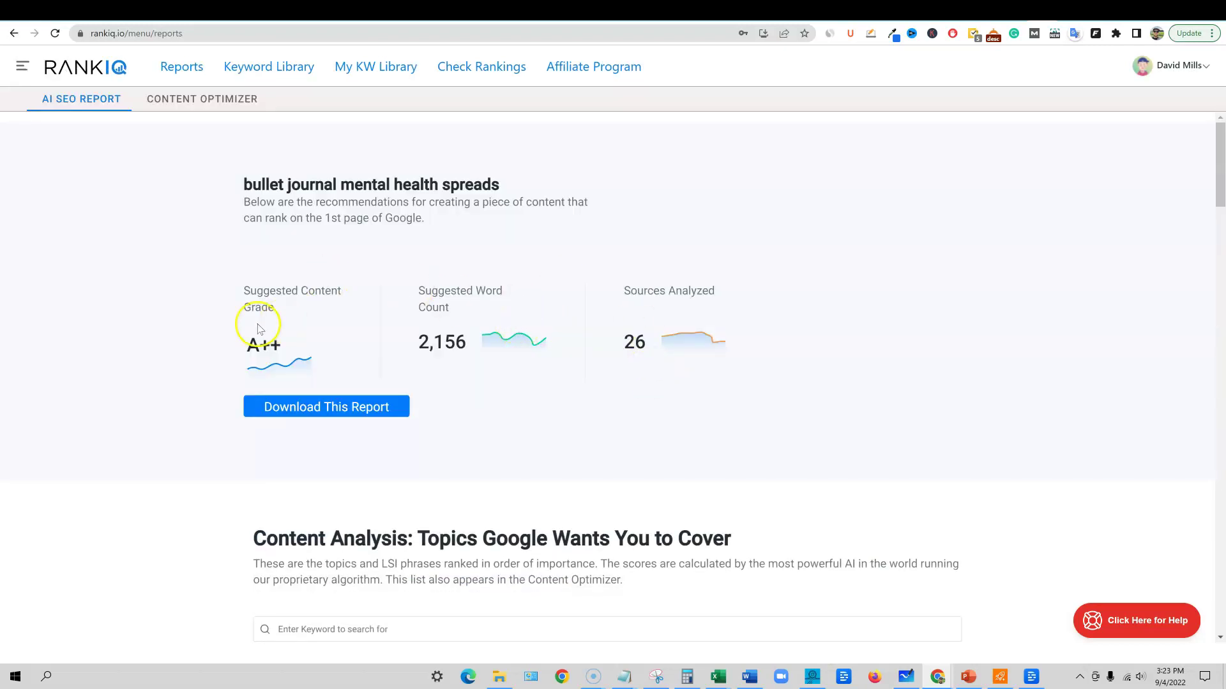
# - Review the report's A++ suggested grade and its list of topics
pyautogui.moveTo(243, 344); pyautogui.dragTo(294, 341)
pyautogui.click(297, 290)
pyautogui.scroll(-8, 354, 405)
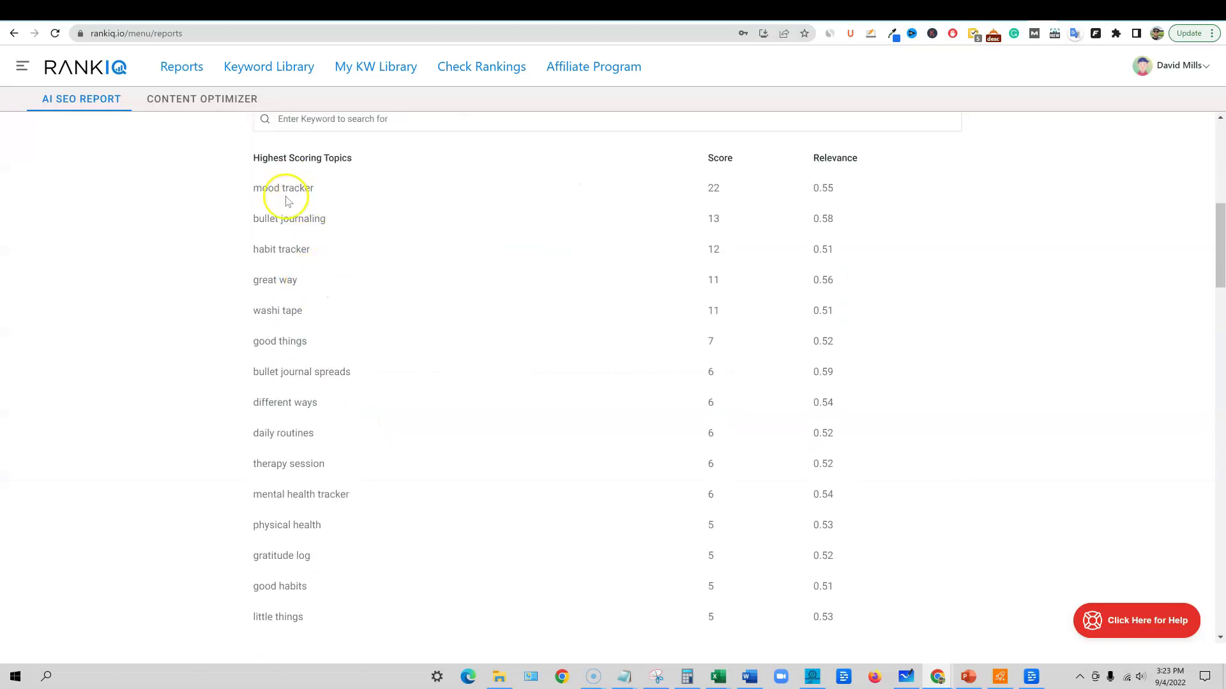
pyautogui.scroll(2, 306, 217)
pyautogui.moveTo(249, 286); pyautogui.dragTo(362, 520)
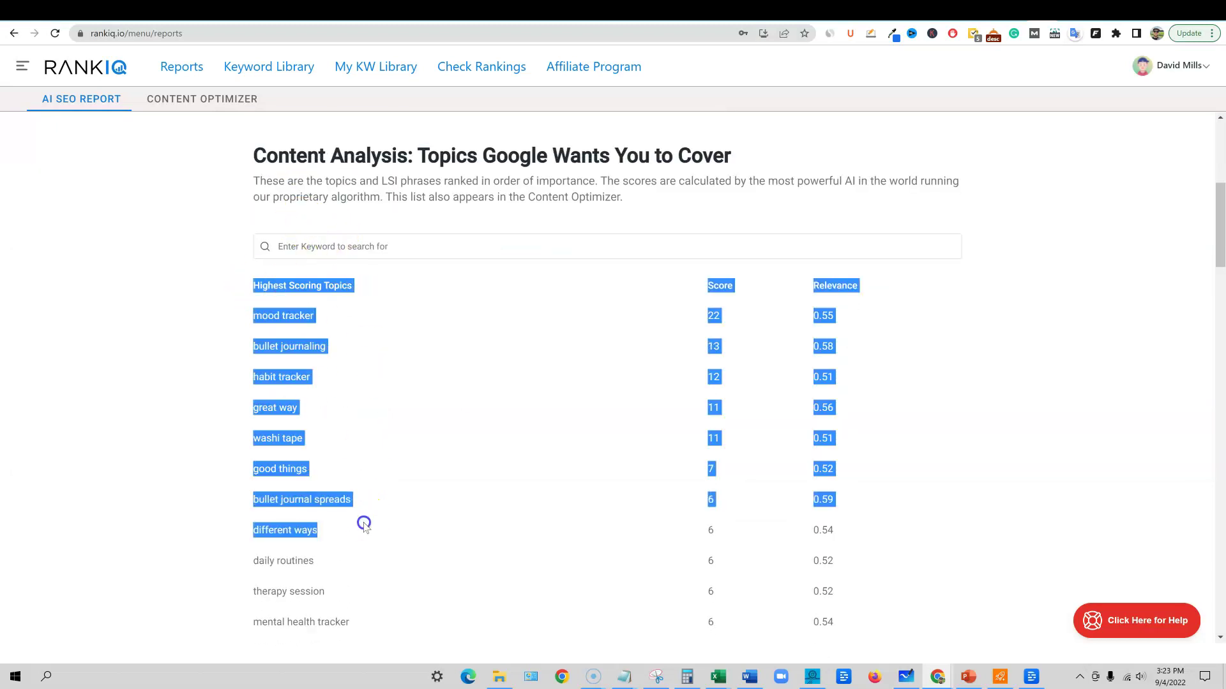
pyautogui.click(230, 282)
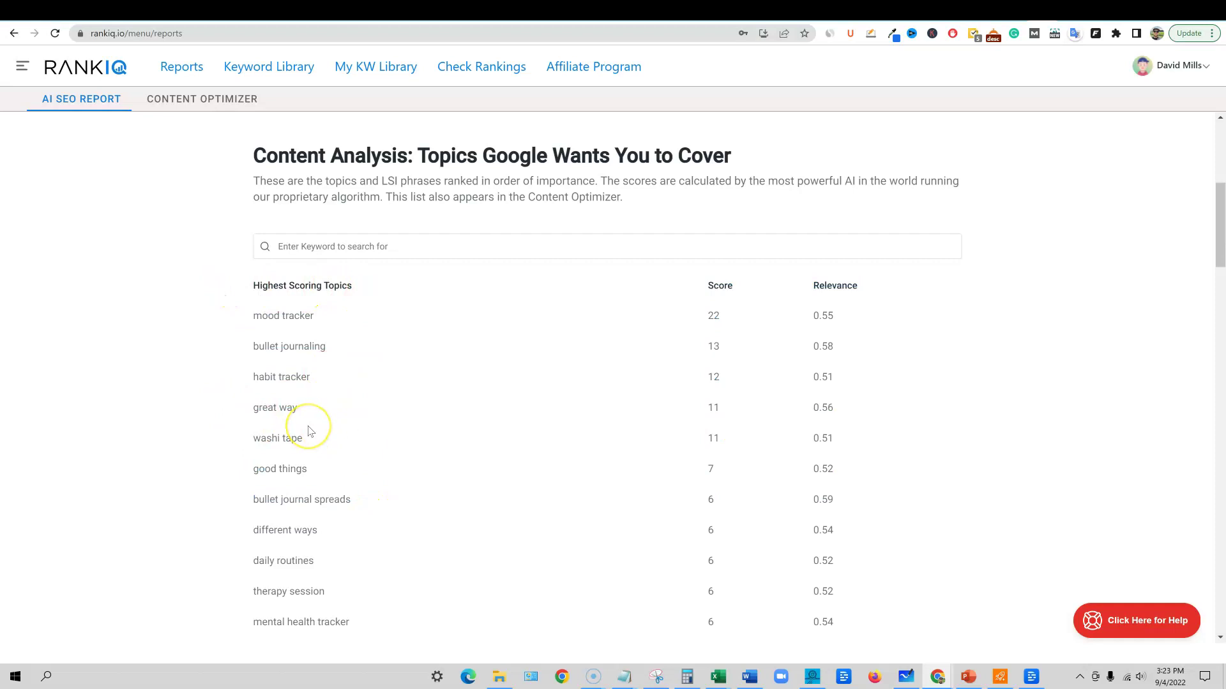
# - Copy the report's keyword title and start a new browser tab
pyautogui.scroll(6, 309, 431)
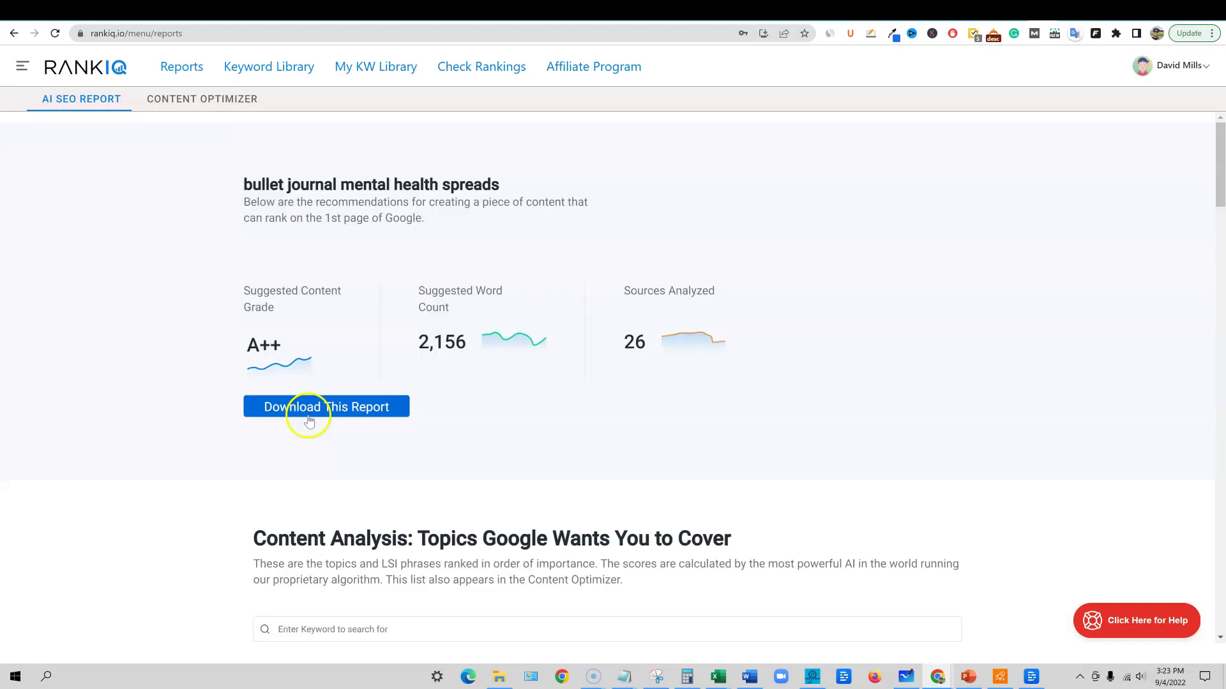
pyautogui.moveTo(498, 185); pyautogui.dragTo(260, 187)
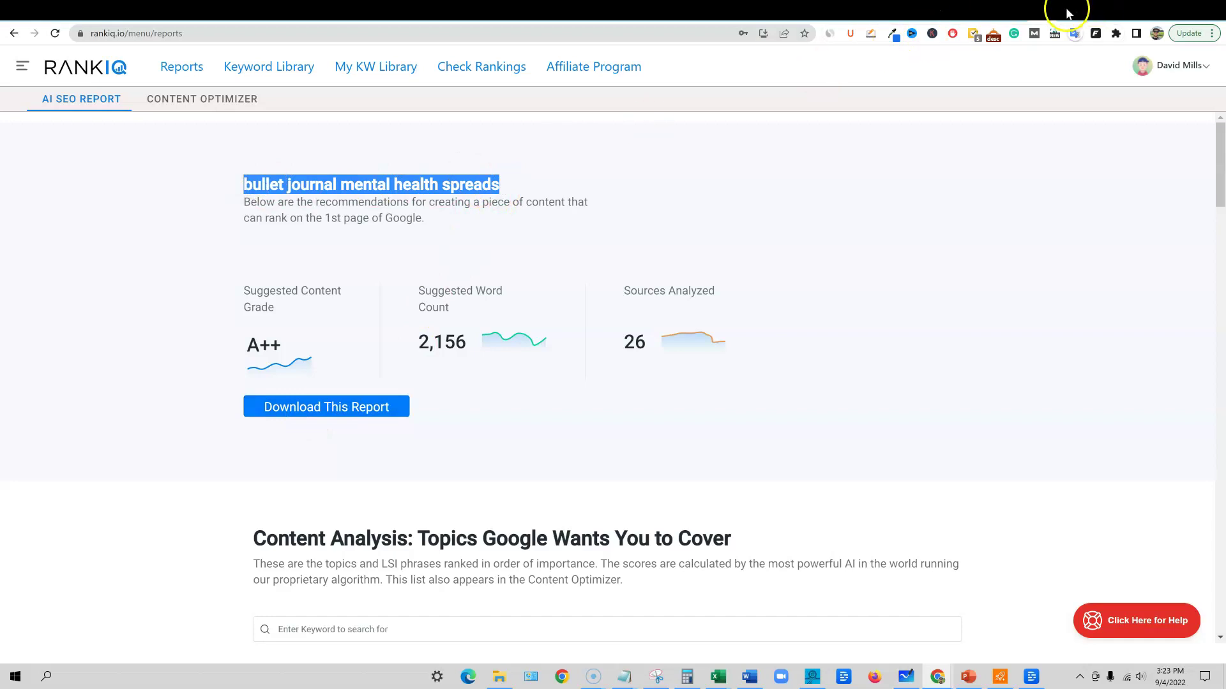
pyautogui.hotkey('ctrl', 't')
# - Google 'bullet journal mental health spreads' and browse the first page of results
pyautogui.click(533, 276)
pyautogui.hotkey('ctrl', 'v')
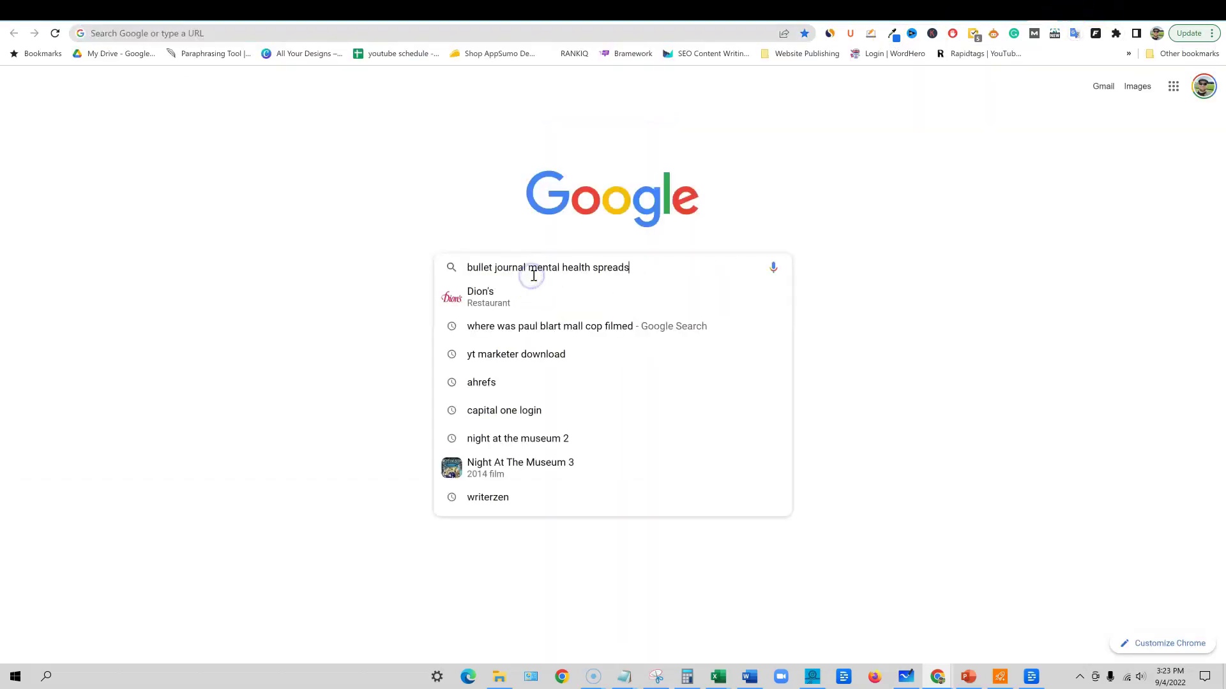
pyautogui.press('Return')
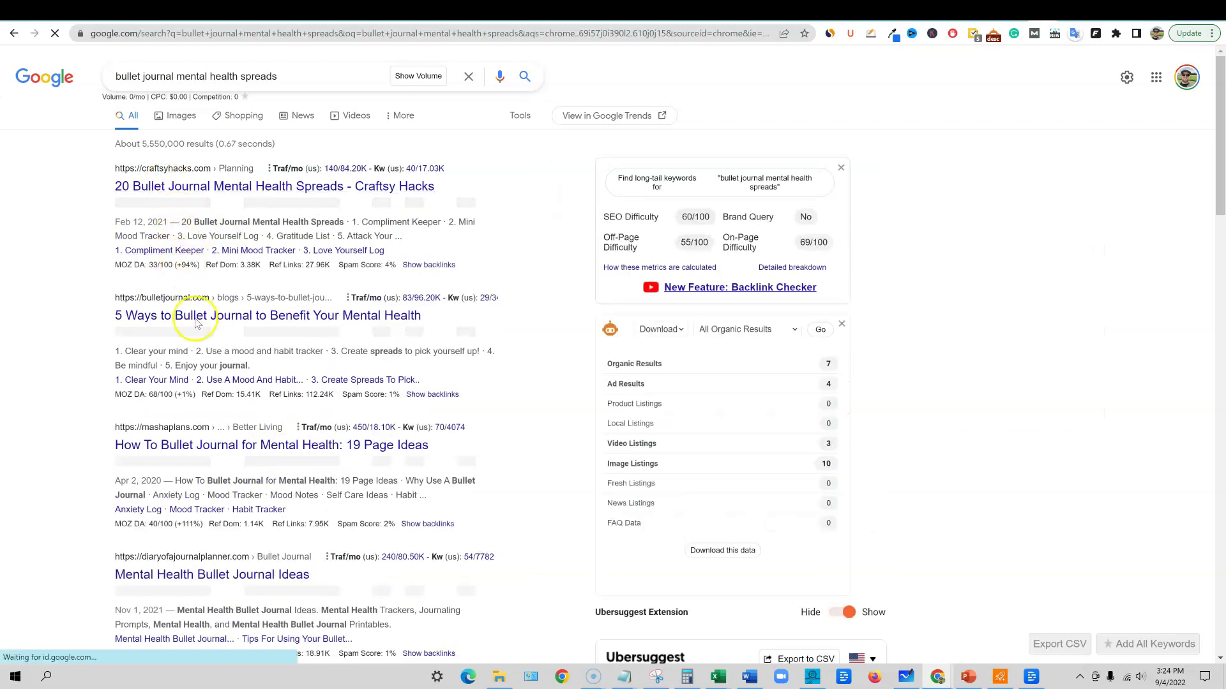
pyautogui.scroll(-15, 246, 461)
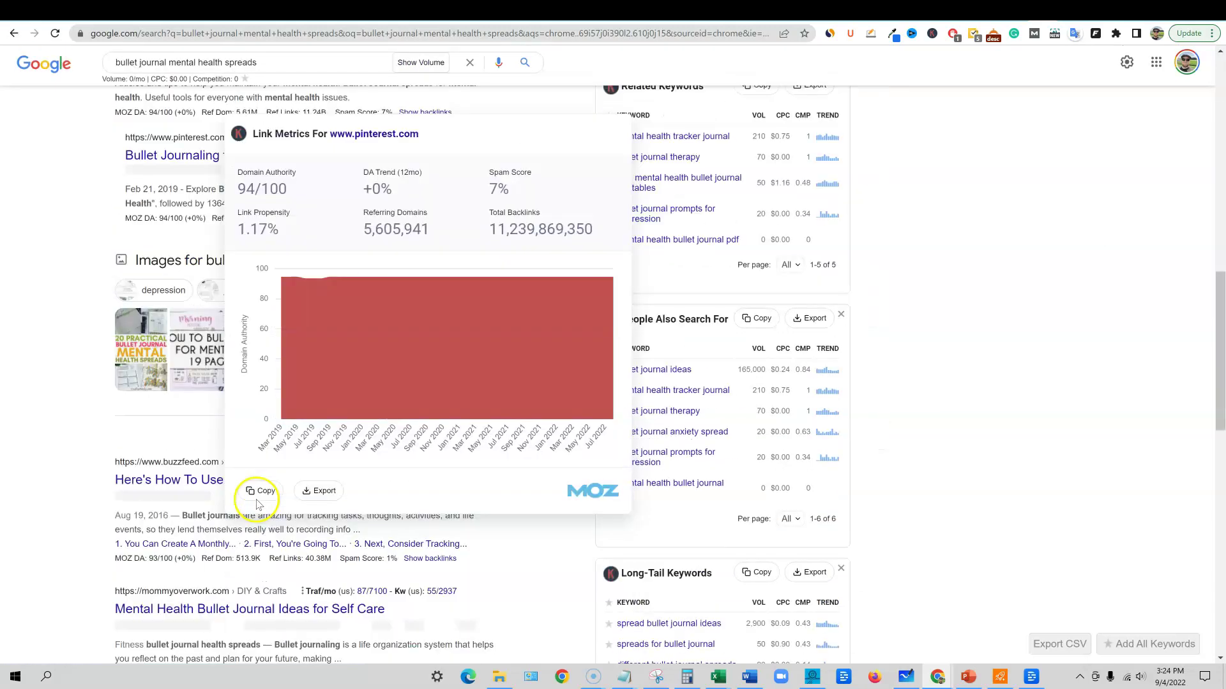
pyautogui.scroll(-10, 257, 504)
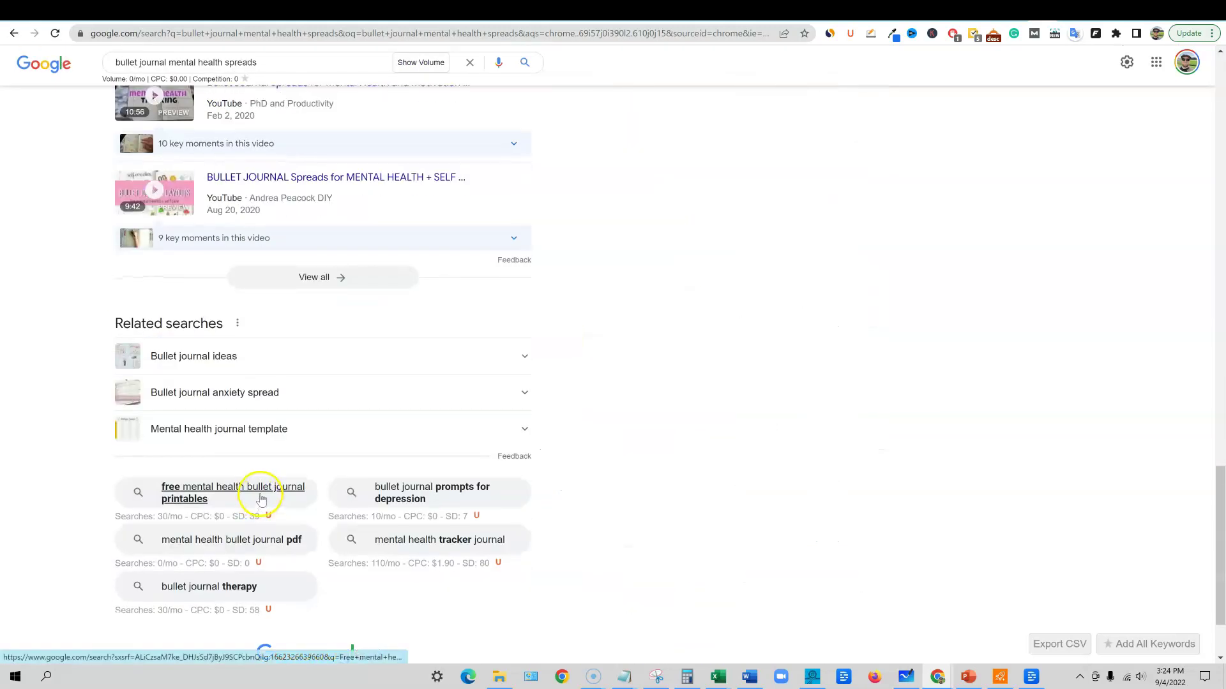
pyautogui.scroll(2, 306, 459)
pyautogui.scroll(5, 306, 458)
pyautogui.scroll(-6, 307, 454)
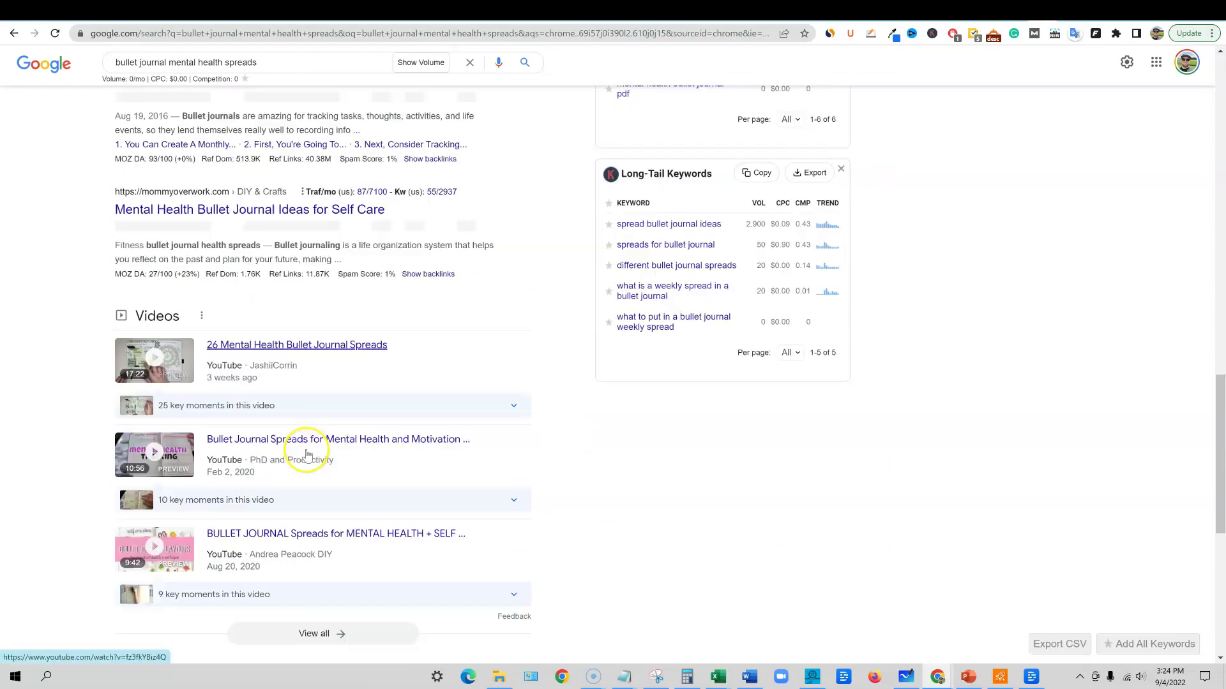
pyautogui.scroll(-3, 307, 457)
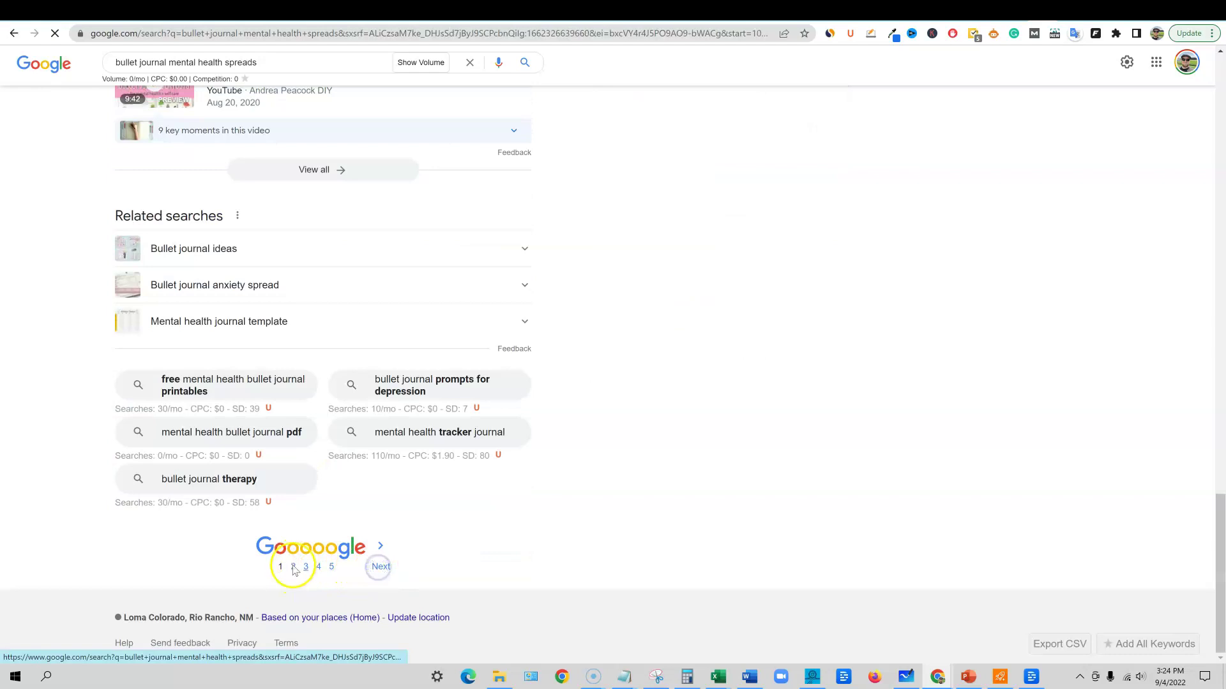
pyautogui.scroll(-15, 341, 355)
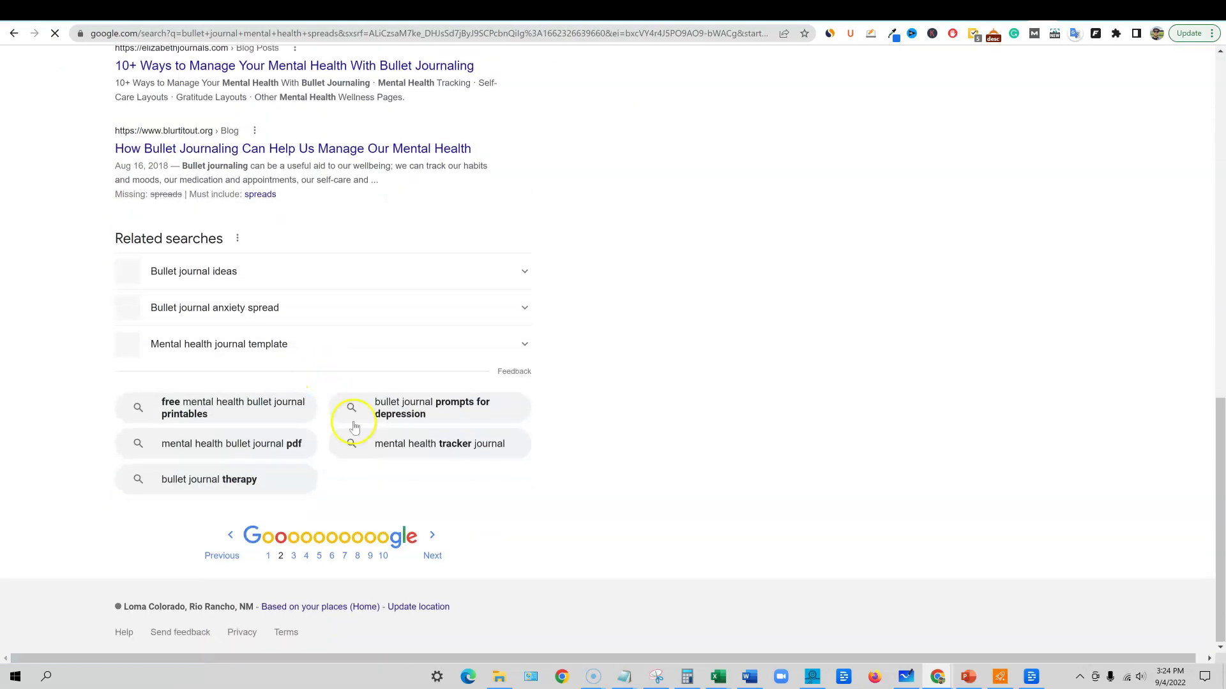
# - Go to a further page of Google results and scroll through it
pyautogui.click(294, 557)
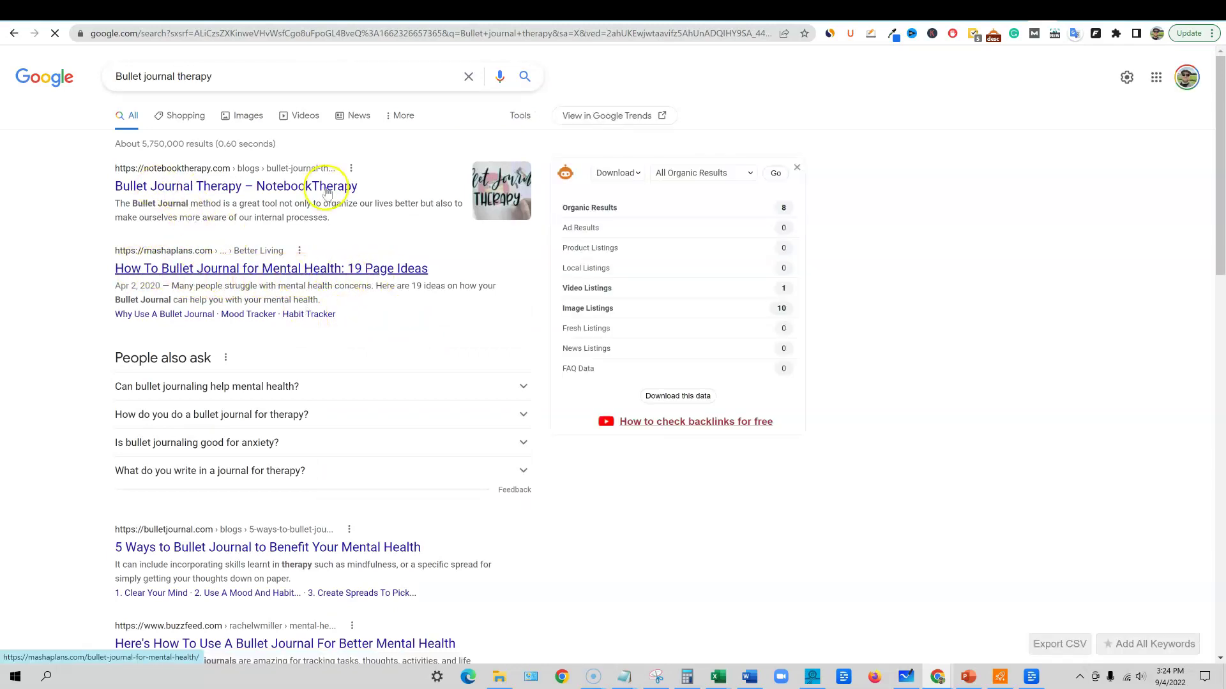
pyautogui.scroll(-6, 303, 434)
pyautogui.scroll(-14, 303, 445)
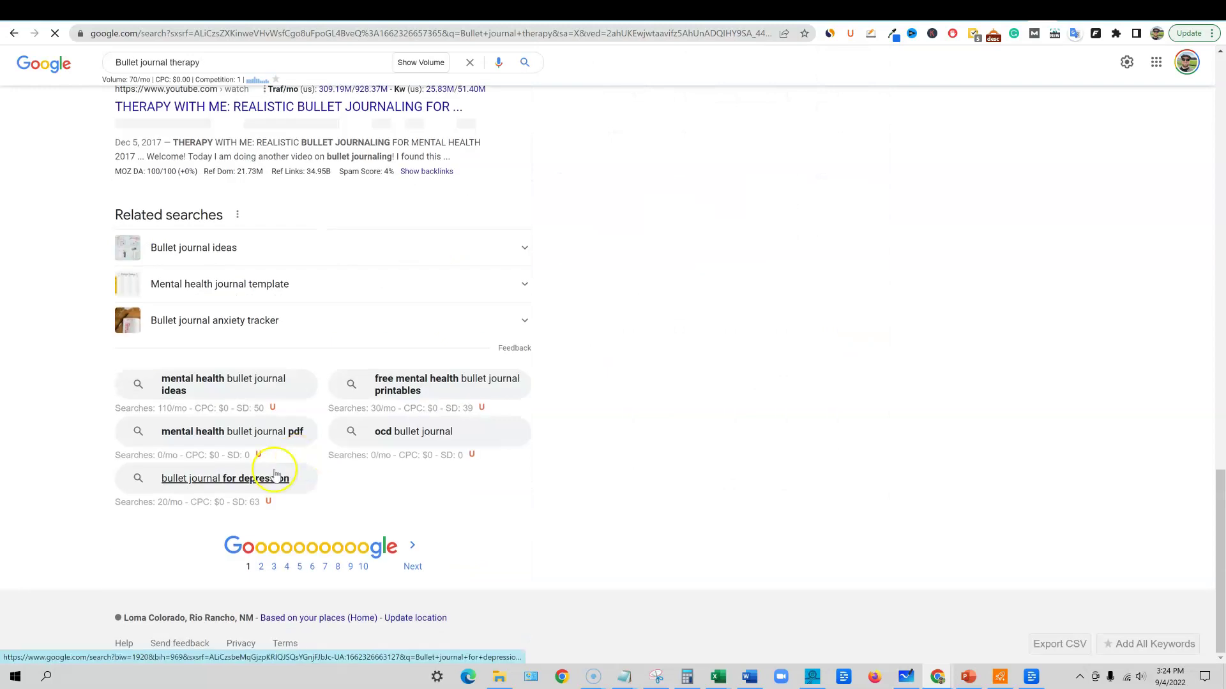
pyautogui.scroll(6, 268, 332)
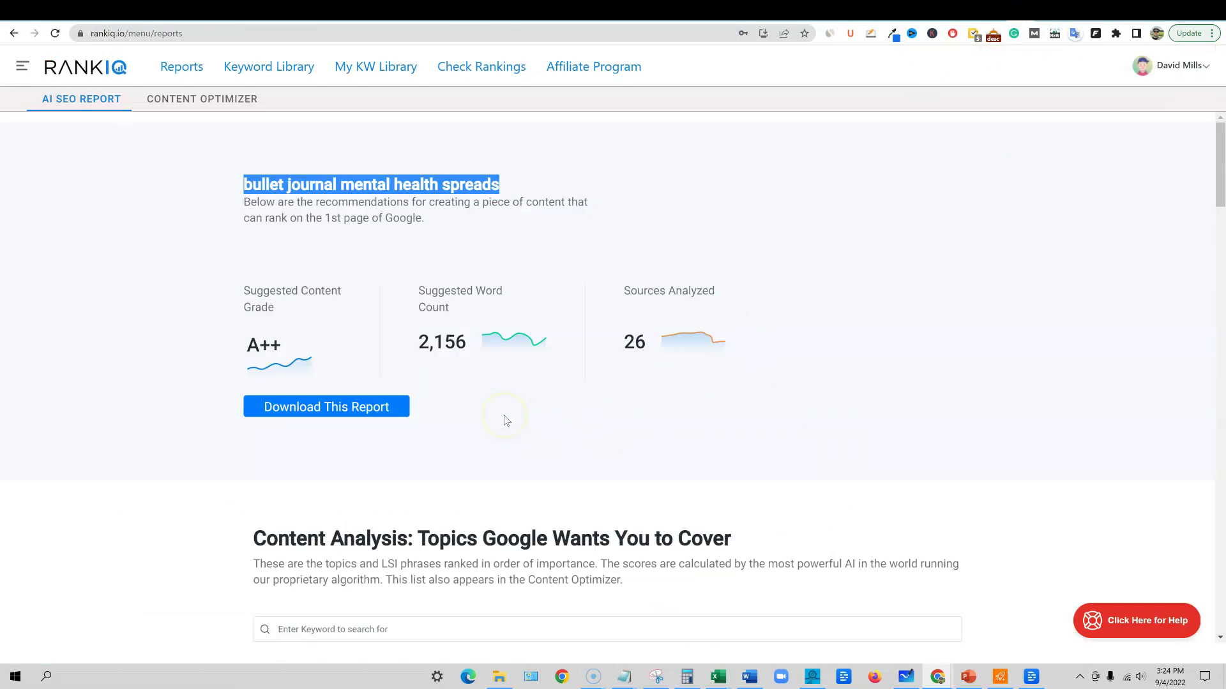
pyautogui.click(552, 205)
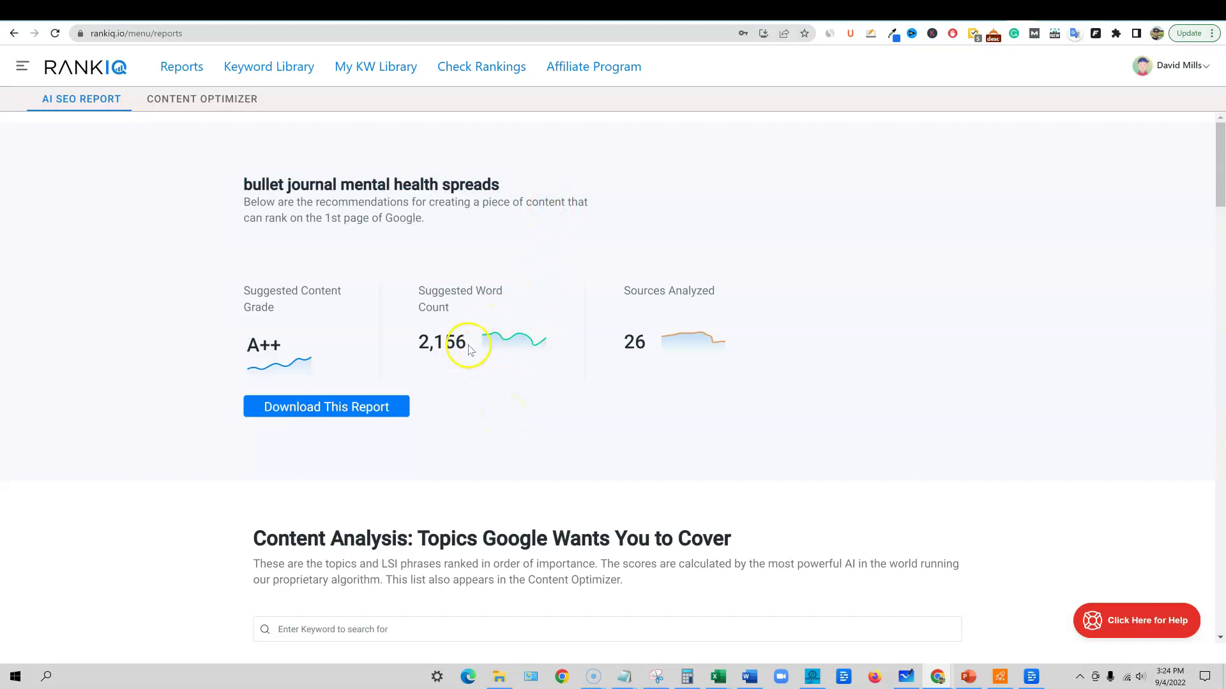
pyautogui.moveTo(469, 346); pyautogui.dragTo(405, 293)
pyautogui.click(539, 241)
pyautogui.click(650, 343)
pyautogui.doubleClick(650, 343)
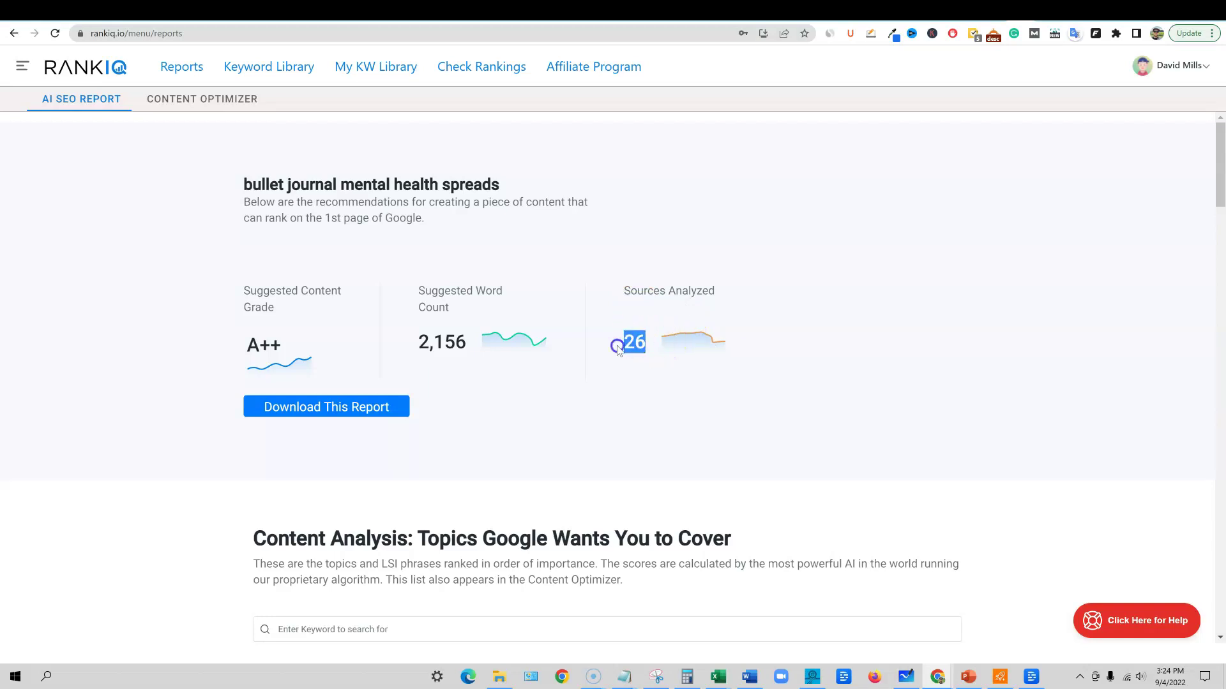
pyautogui.click(646, 243)
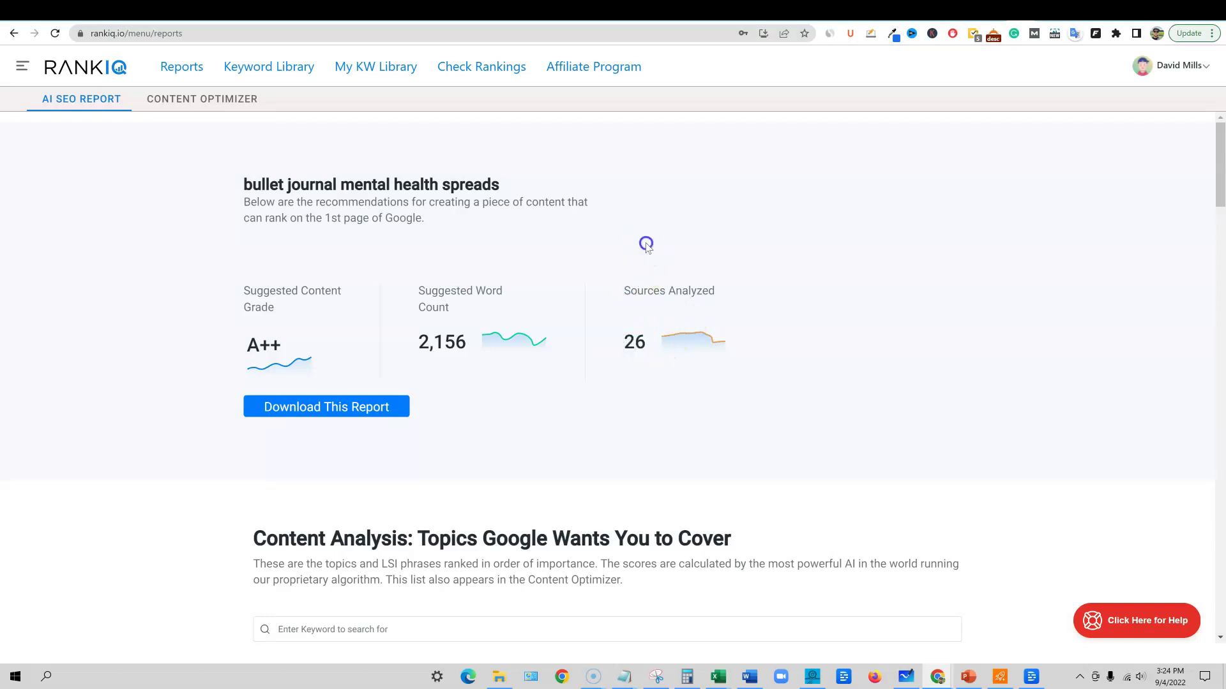
pyautogui.doubleClick(649, 346)
pyautogui.click(578, 251)
pyautogui.doubleClick(268, 345)
pyautogui.click(185, 290)
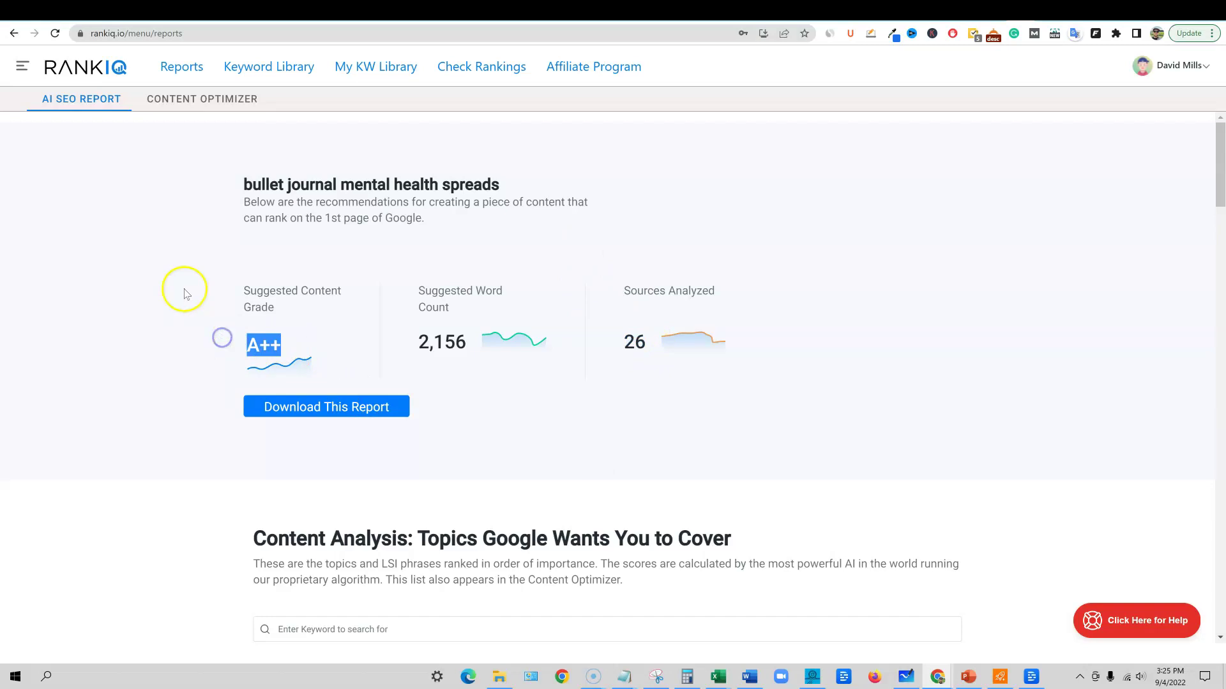
pyautogui.scroll(-6, 236, 471)
pyautogui.scroll(-1, 236, 475)
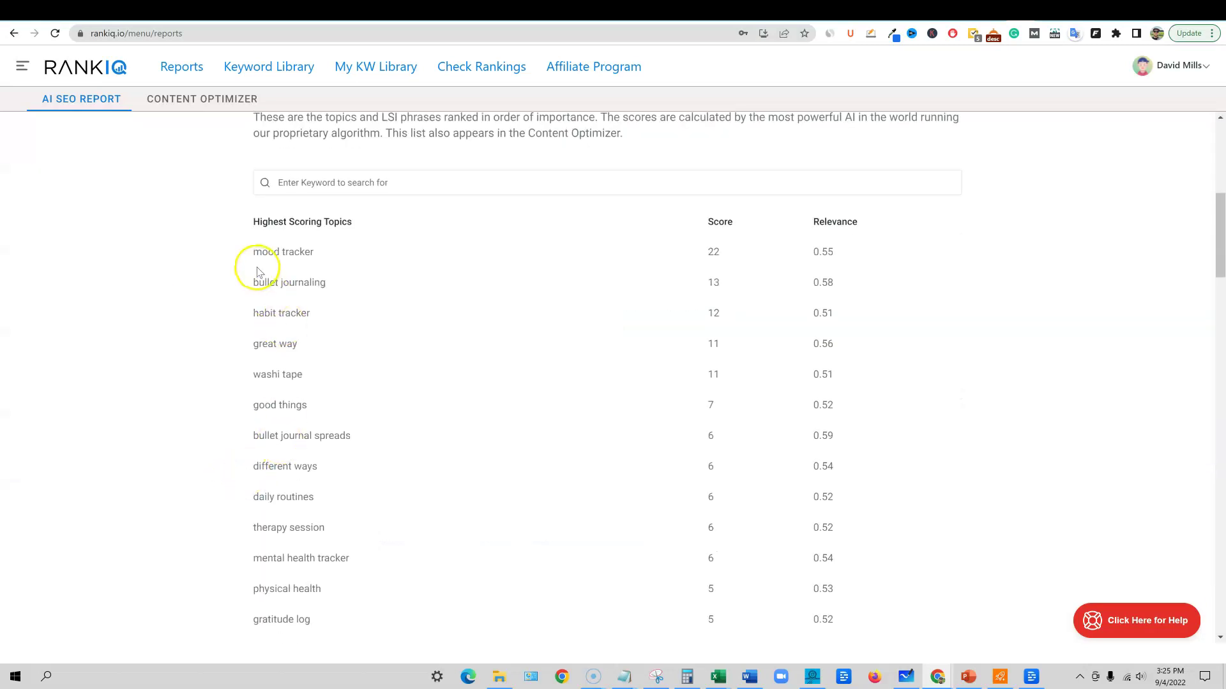
pyautogui.moveTo(241, 248); pyautogui.dragTo(322, 256)
pyautogui.click(353, 248)
pyautogui.moveTo(254, 252); pyautogui.dragTo(327, 258)
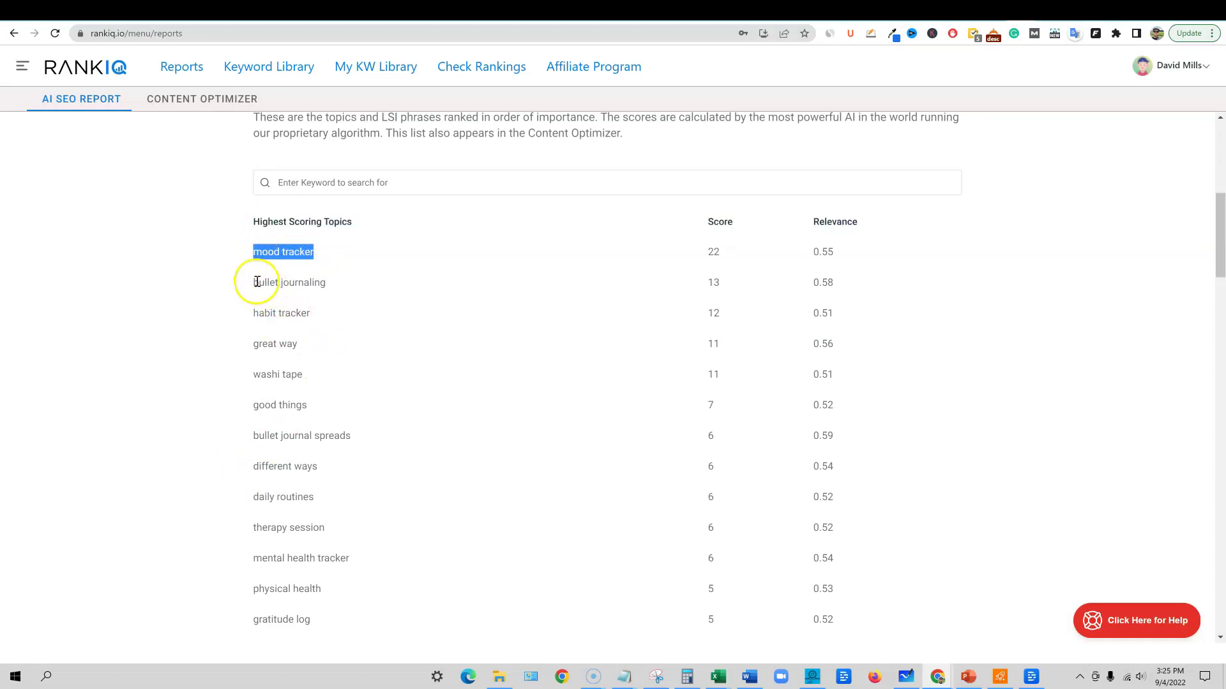
pyautogui.moveTo(254, 282); pyautogui.dragTo(339, 284)
pyautogui.scroll(6, 375, 393)
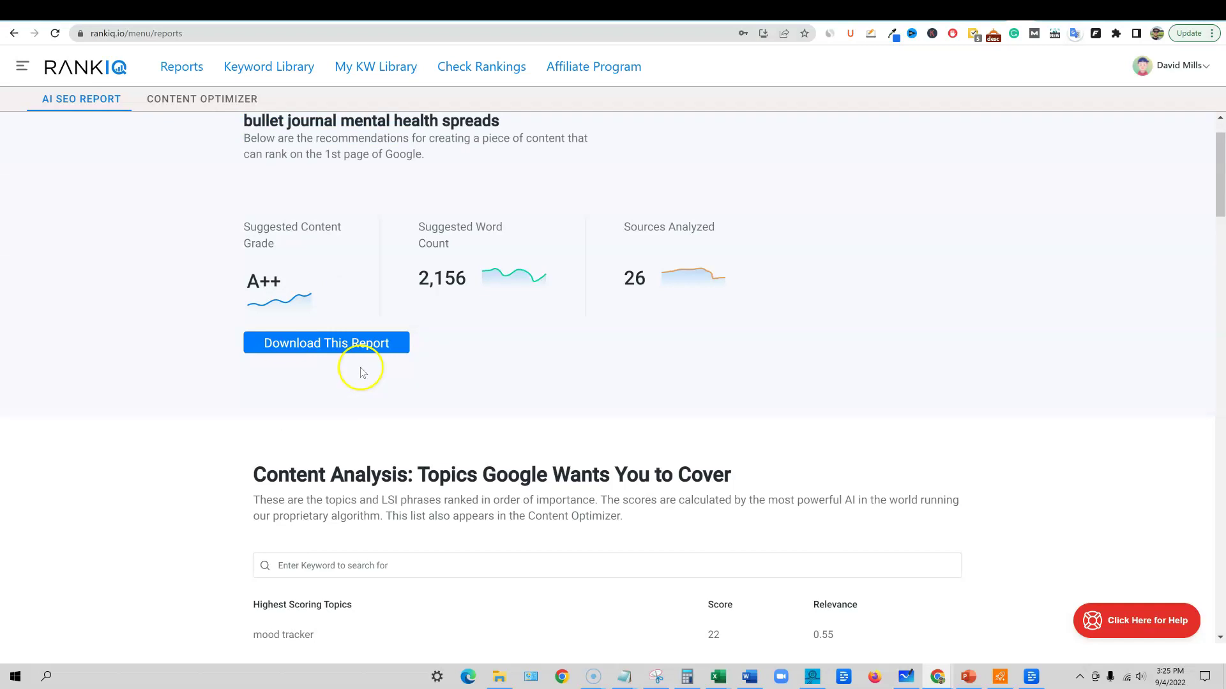
pyautogui.scroll(1, 487, 224)
pyautogui.scroll(-6, 487, 514)
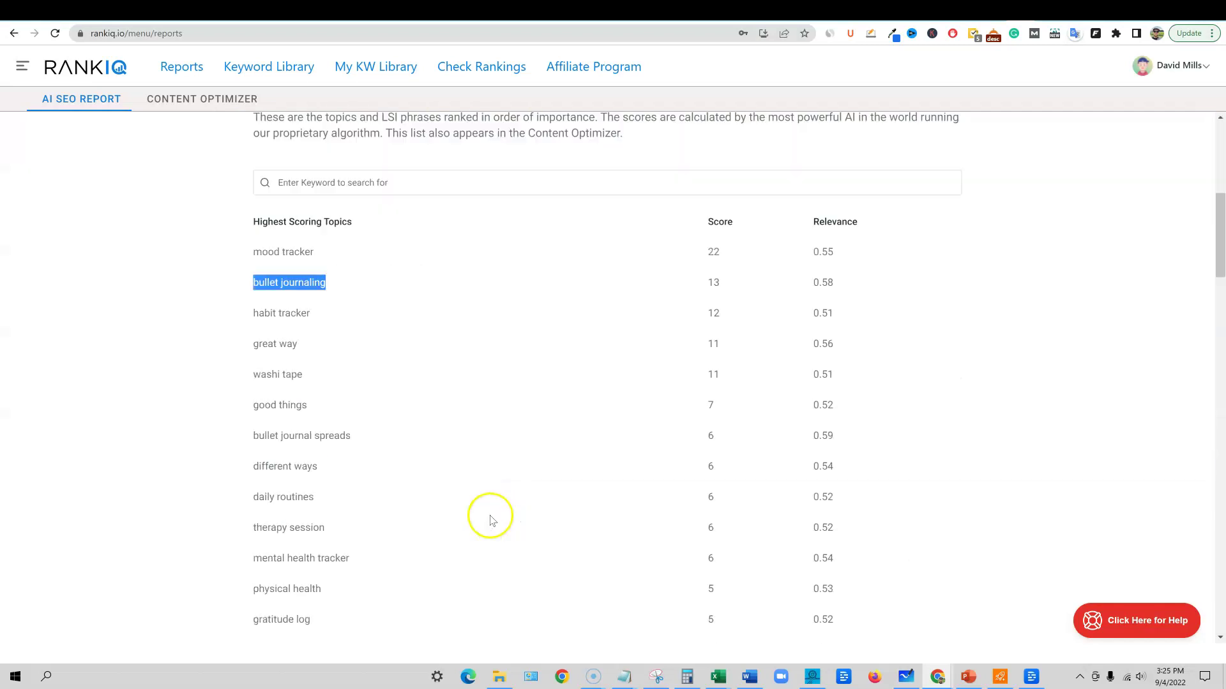
pyautogui.click(292, 280)
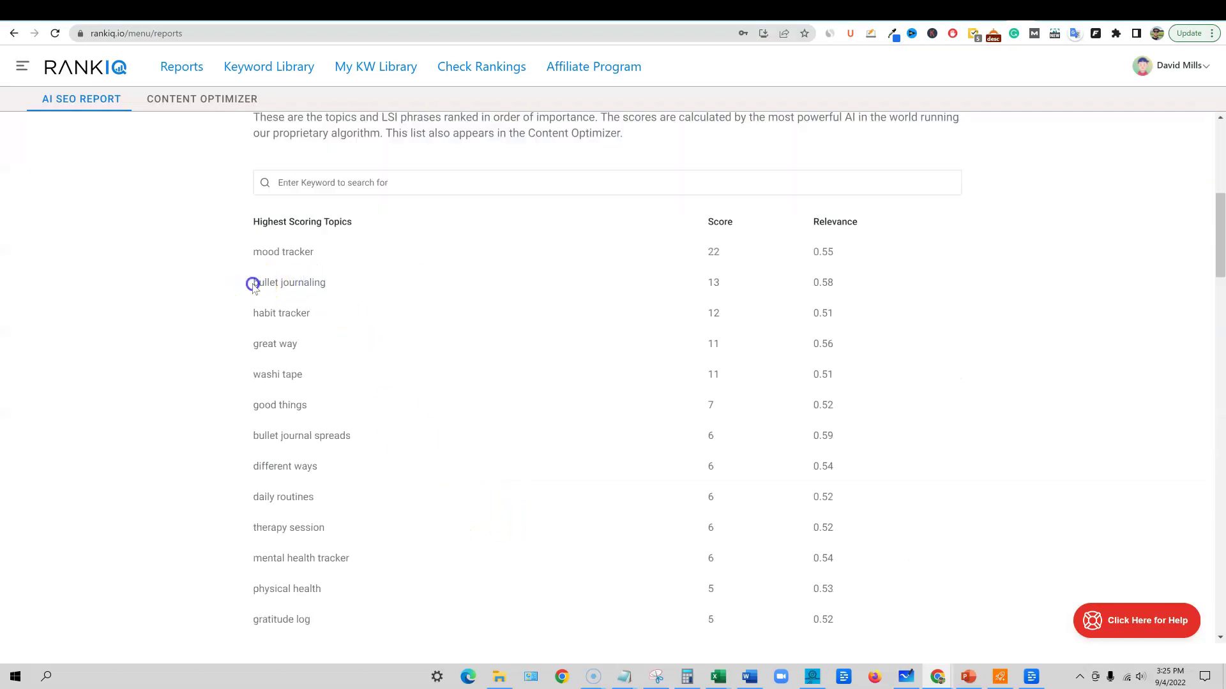
pyautogui.moveTo(252, 281); pyautogui.dragTo(310, 282)
pyautogui.click(311, 287)
pyautogui.moveTo(300, 346); pyautogui.dragTo(175, 423)
pyautogui.click(298, 347)
pyautogui.moveTo(298, 347); pyautogui.dragTo(246, 349)
pyautogui.scroll(-2, 240, 355)
pyautogui.scroll(2, 238, 361)
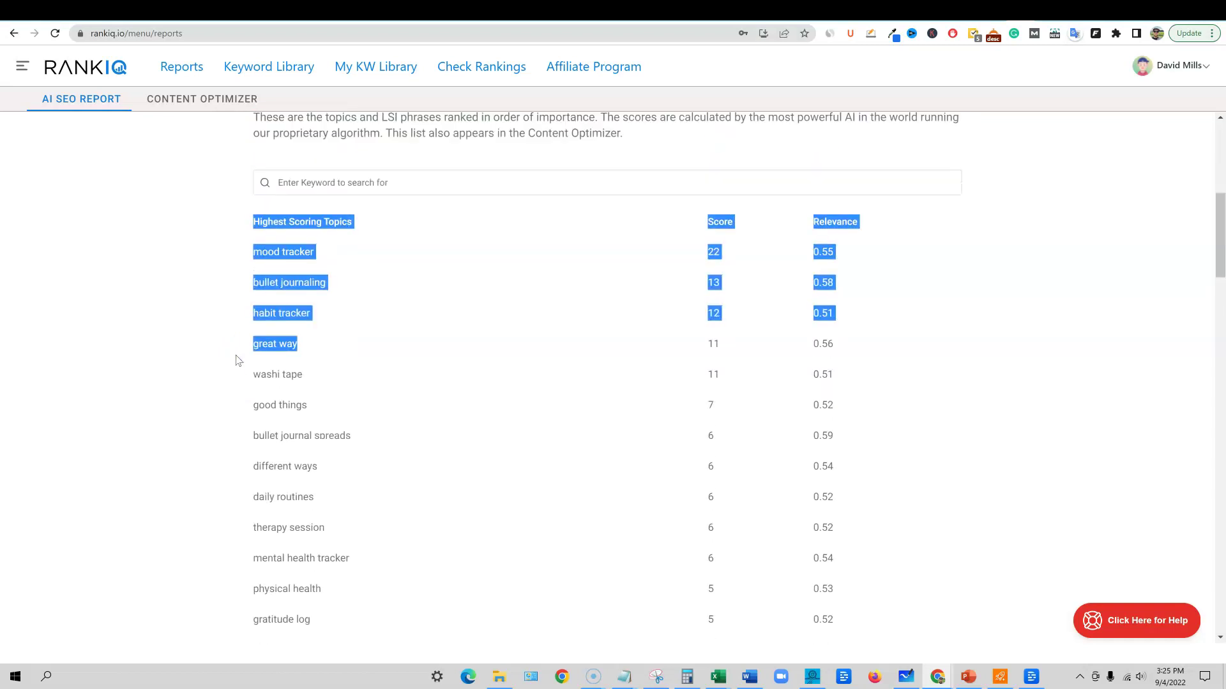
pyautogui.click(260, 261)
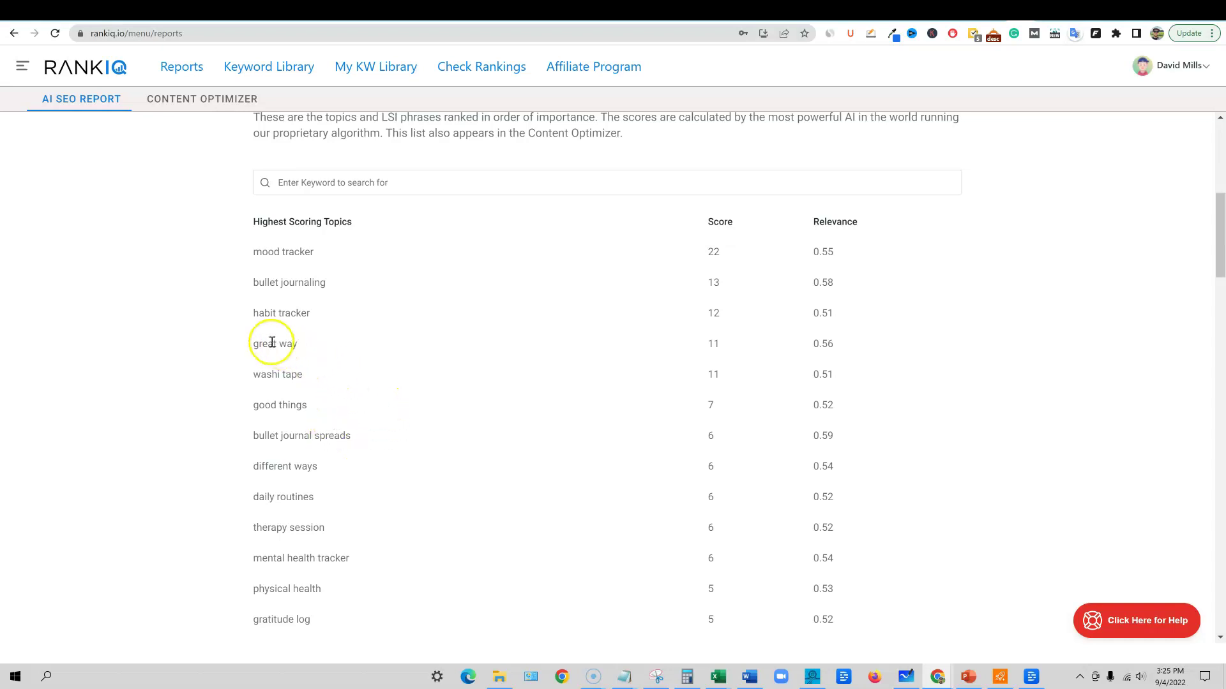
pyautogui.moveTo(258, 343); pyautogui.dragTo(336, 344)
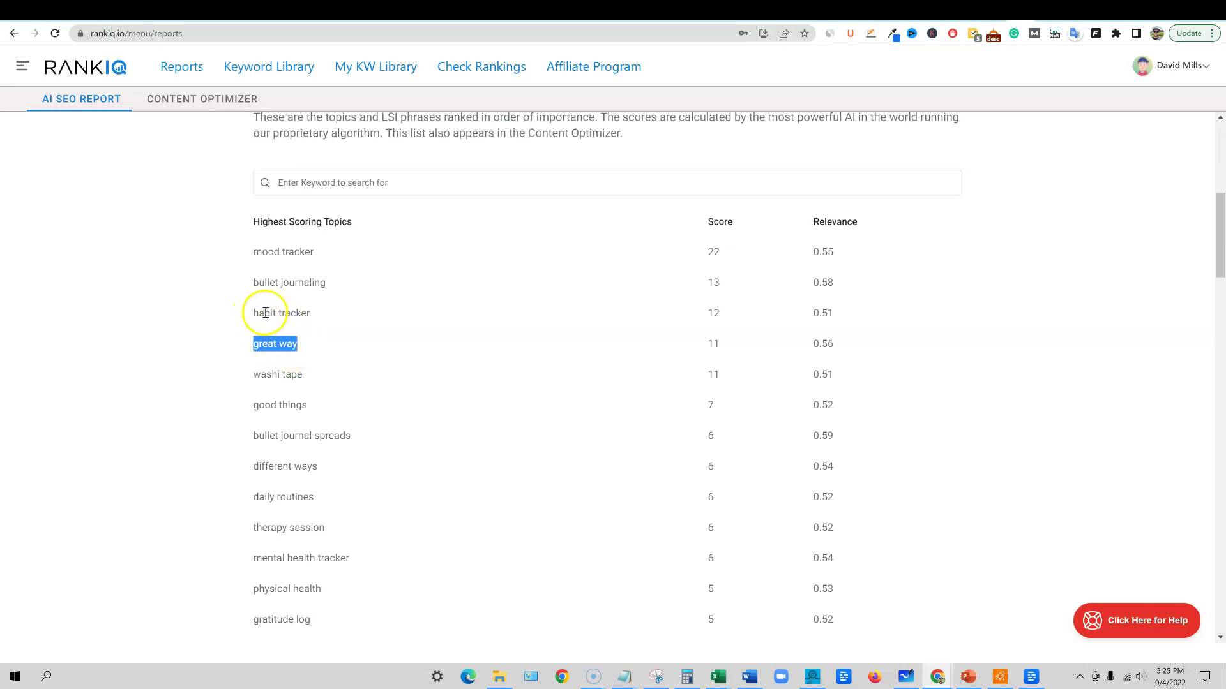
pyautogui.moveTo(296, 344); pyautogui.dragTo(238, 307)
pyautogui.click(238, 308)
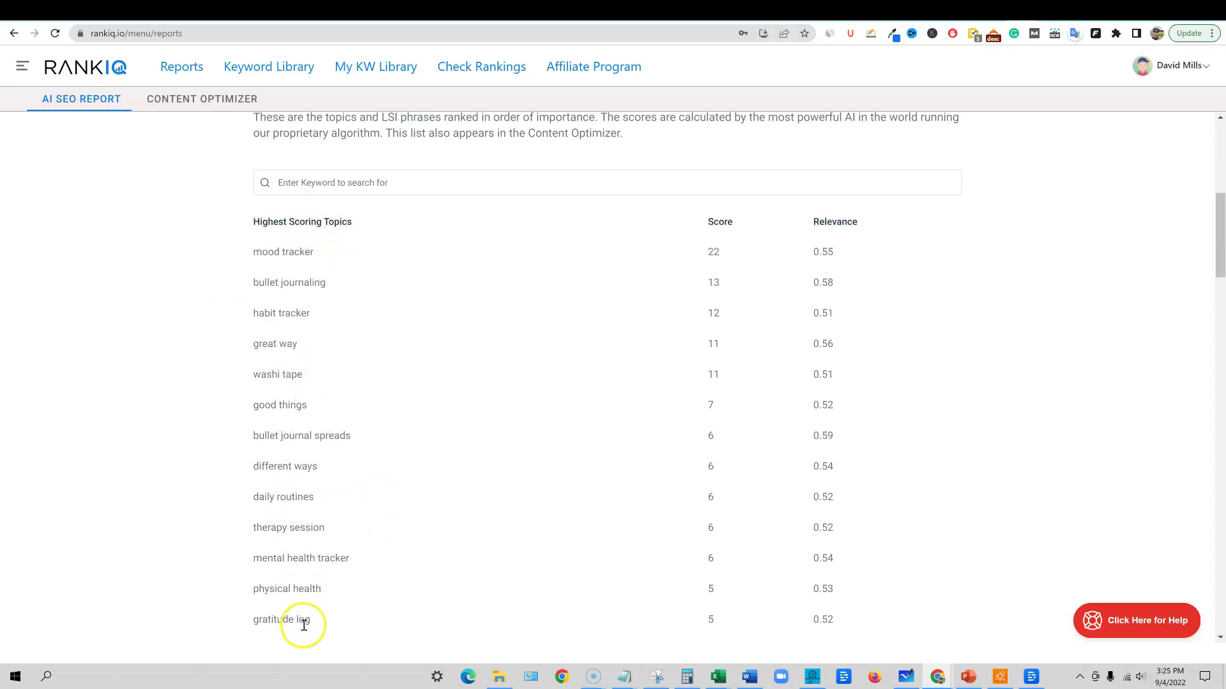
pyautogui.scroll(-7, 294, 618)
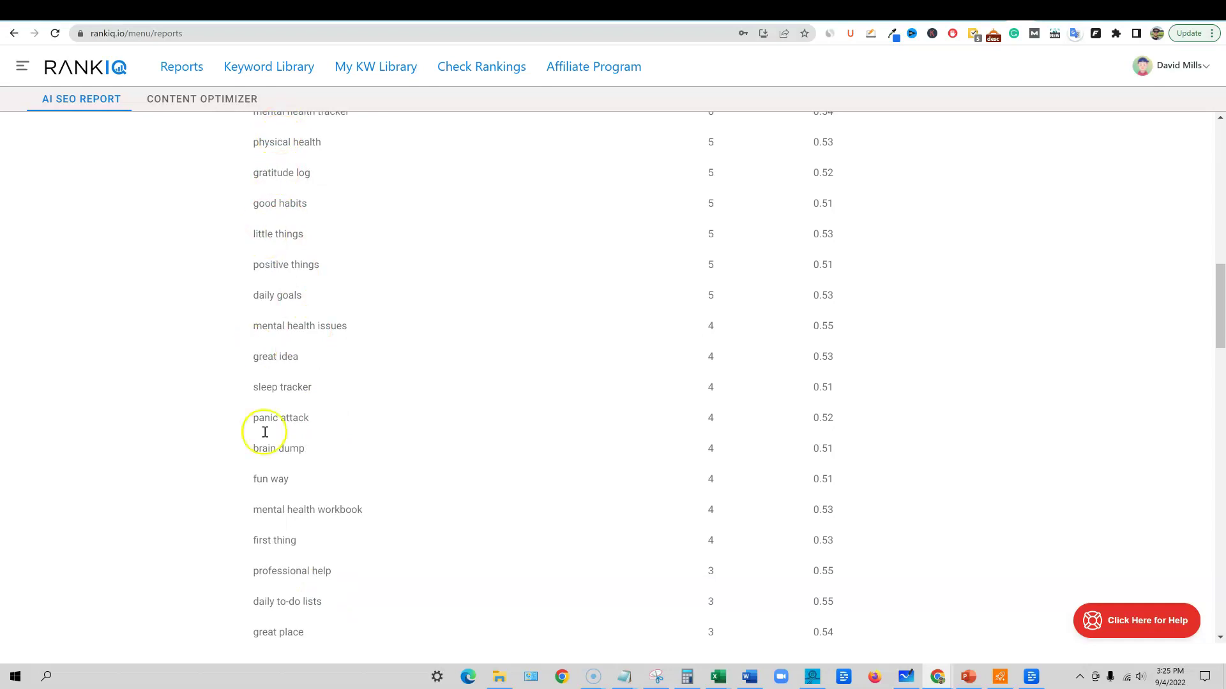
pyautogui.scroll(-3, 320, 587)
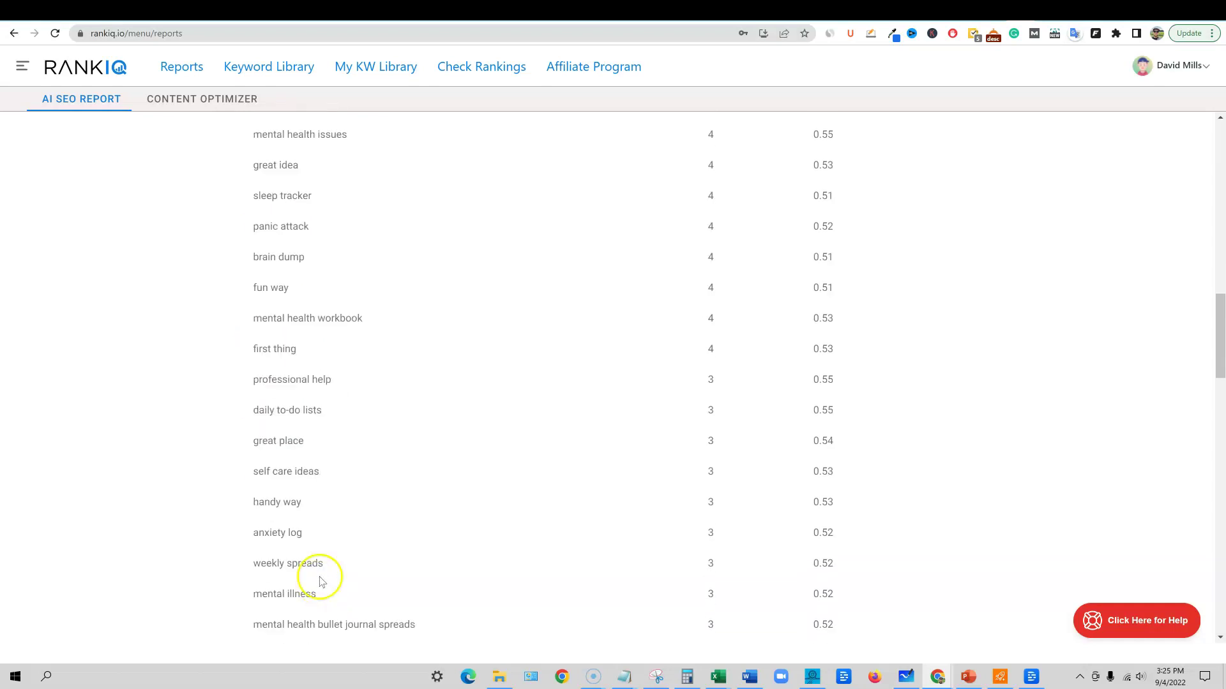
pyautogui.scroll(2, 321, 549)
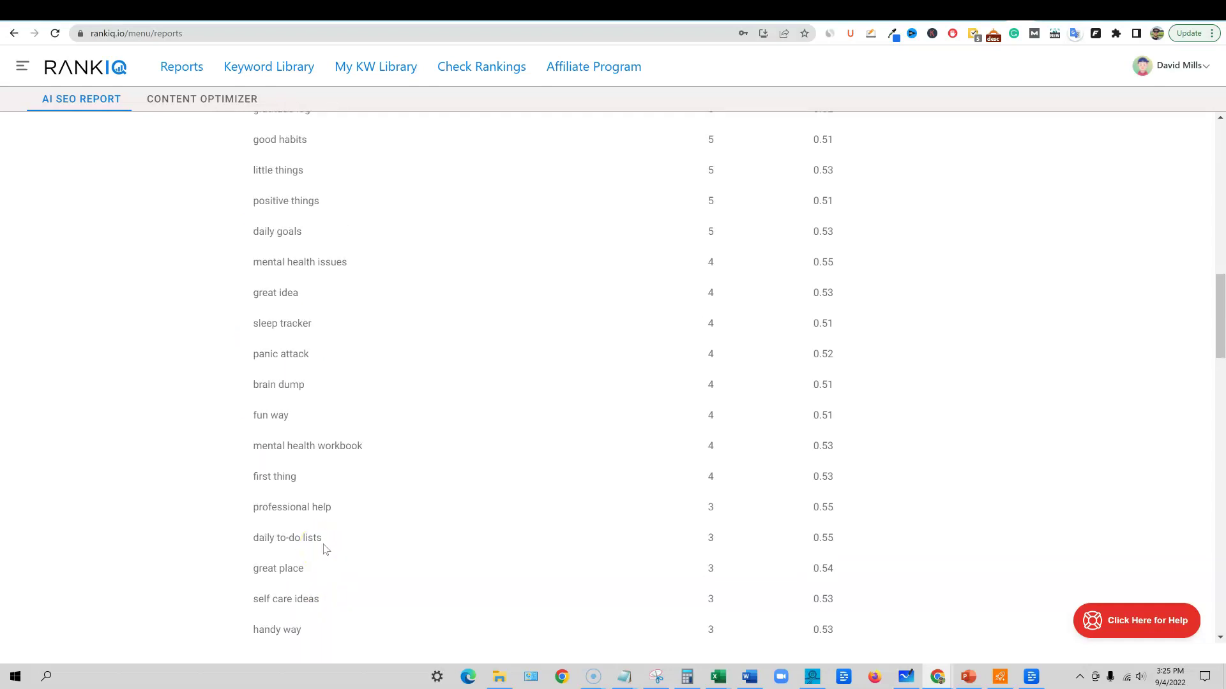
pyautogui.scroll(4, 567, 351)
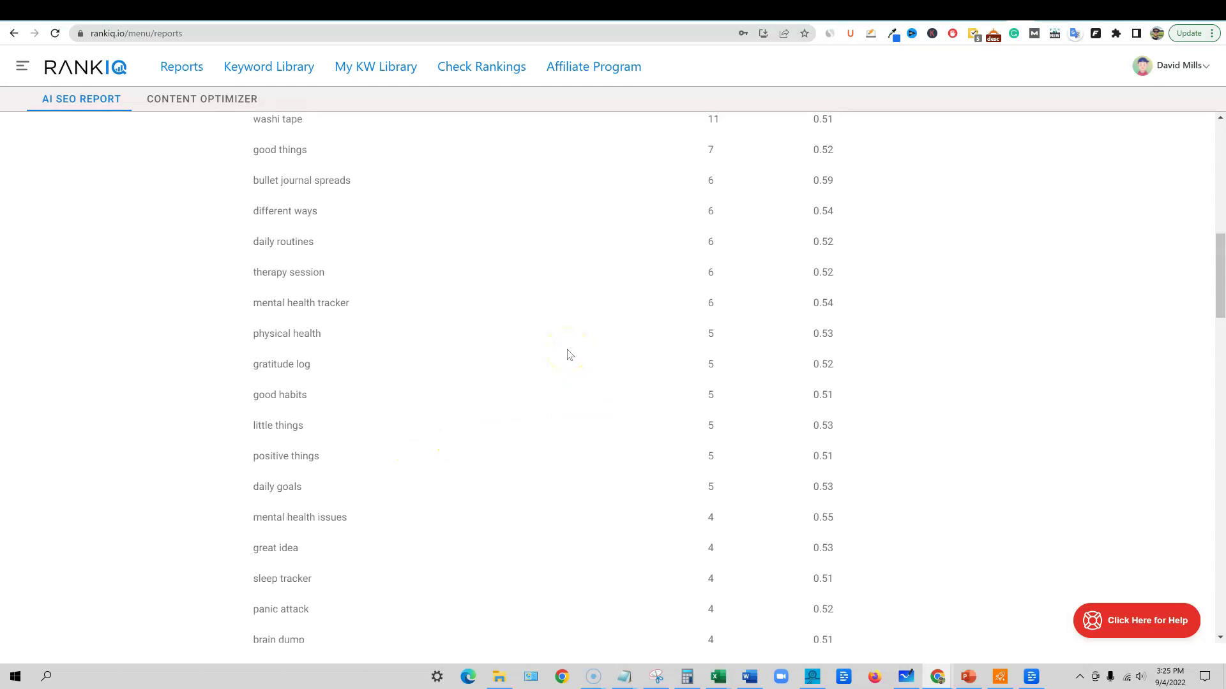
pyautogui.scroll(-5, 569, 355)
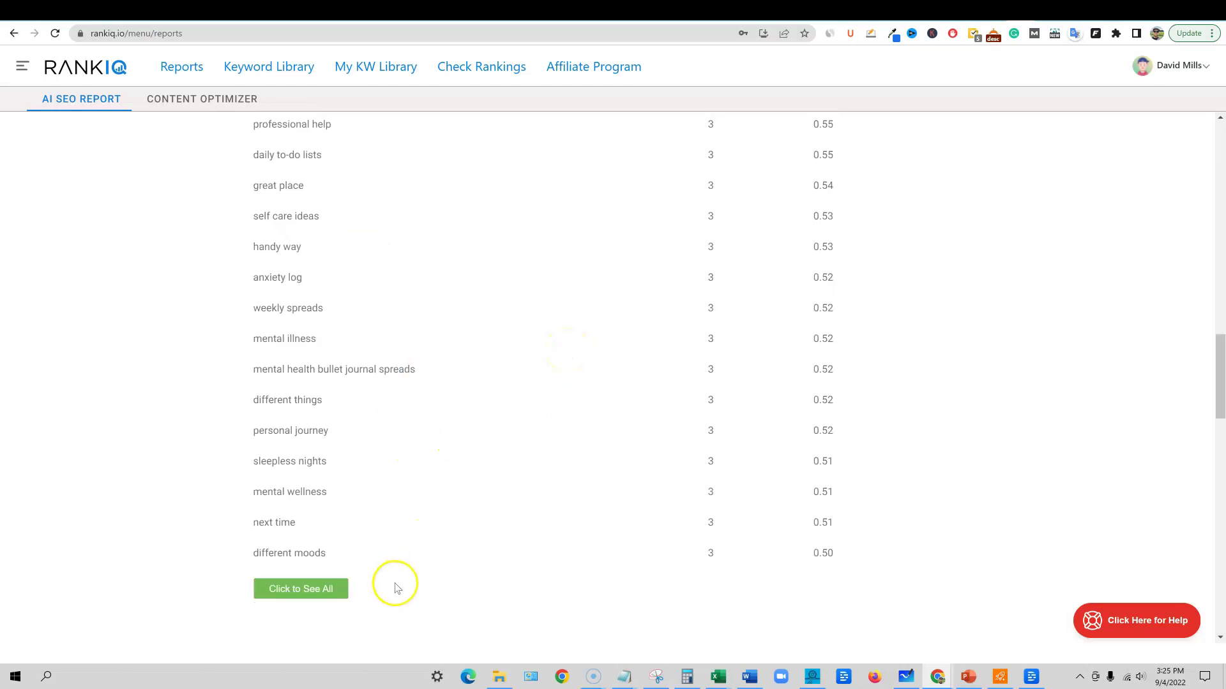
pyautogui.scroll(-3, 399, 578)
pyautogui.scroll(-3, 447, 556)
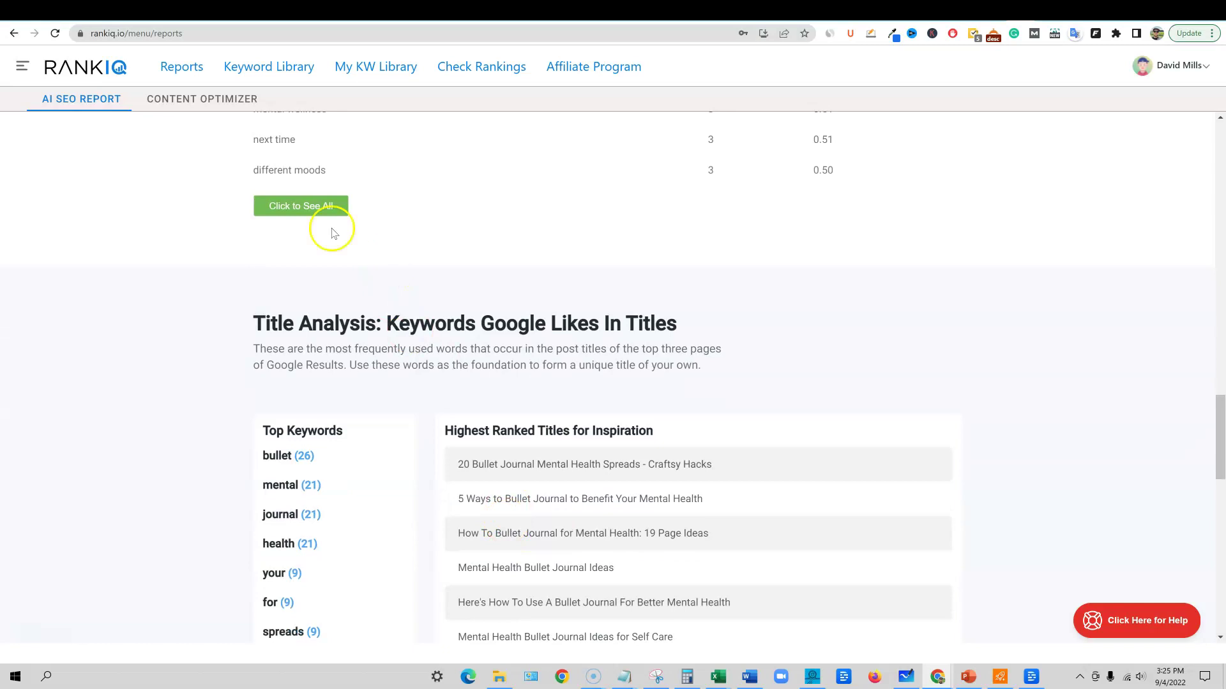
pyautogui.scroll(-3, 602, 307)
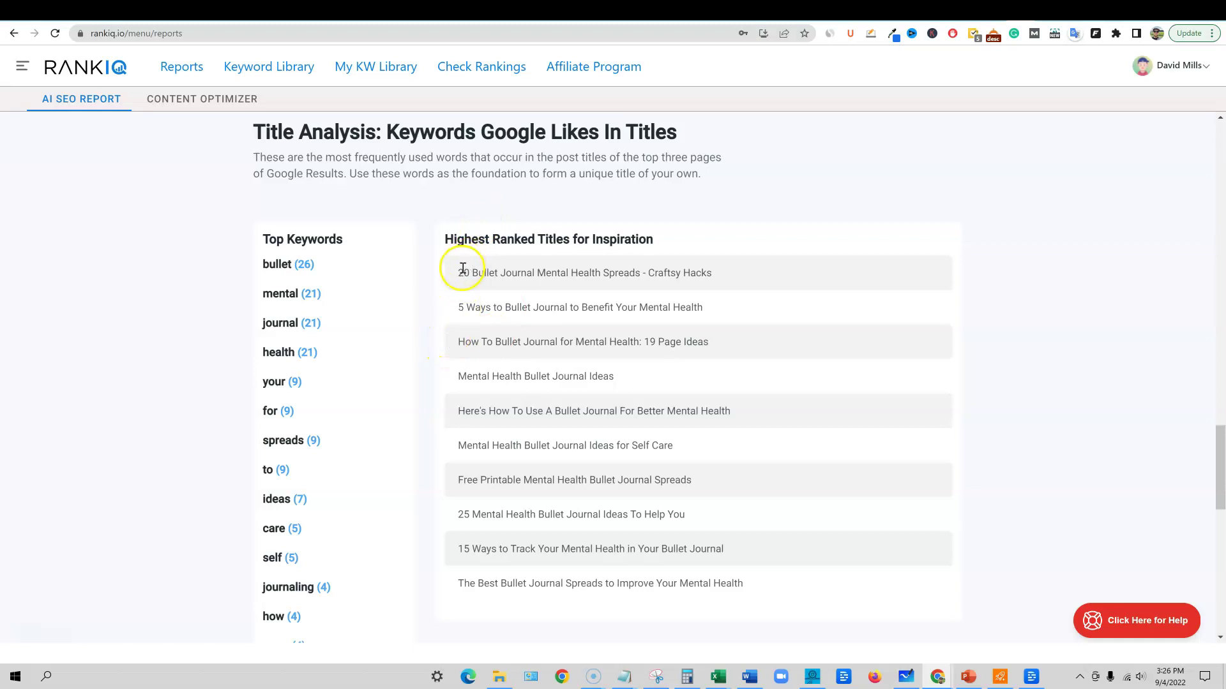
pyautogui.moveTo(457, 273); pyautogui.dragTo(750, 270)
pyautogui.click(1054, 276)
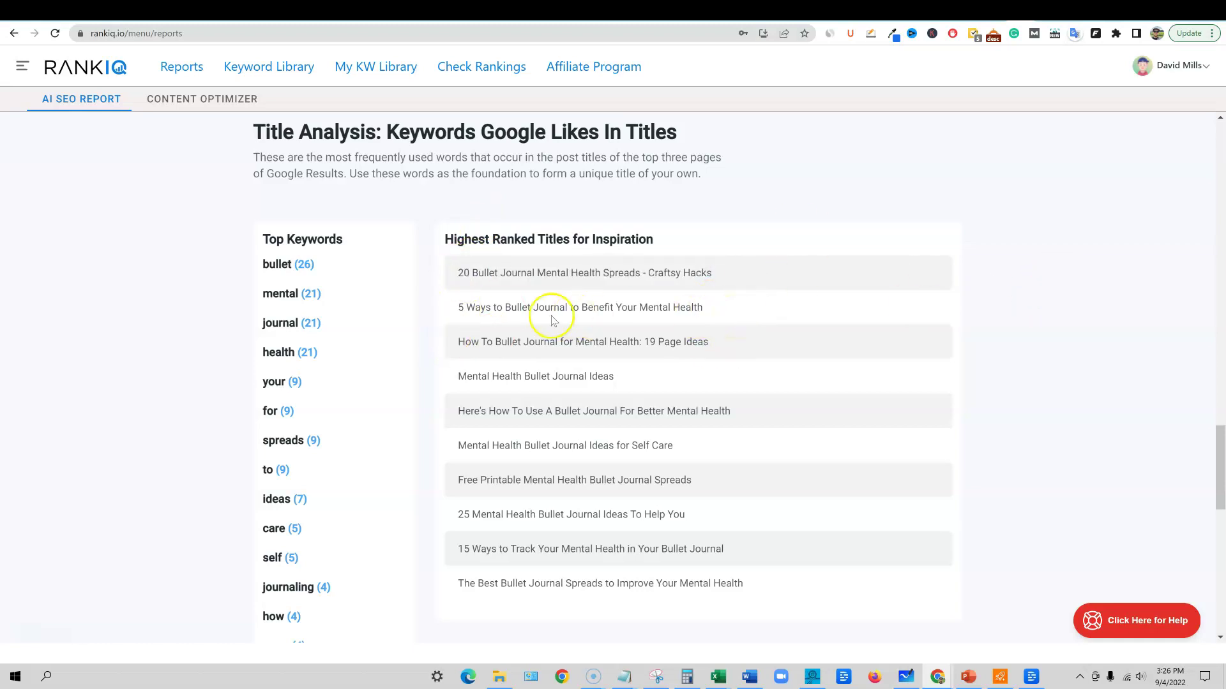
pyautogui.click(456, 308)
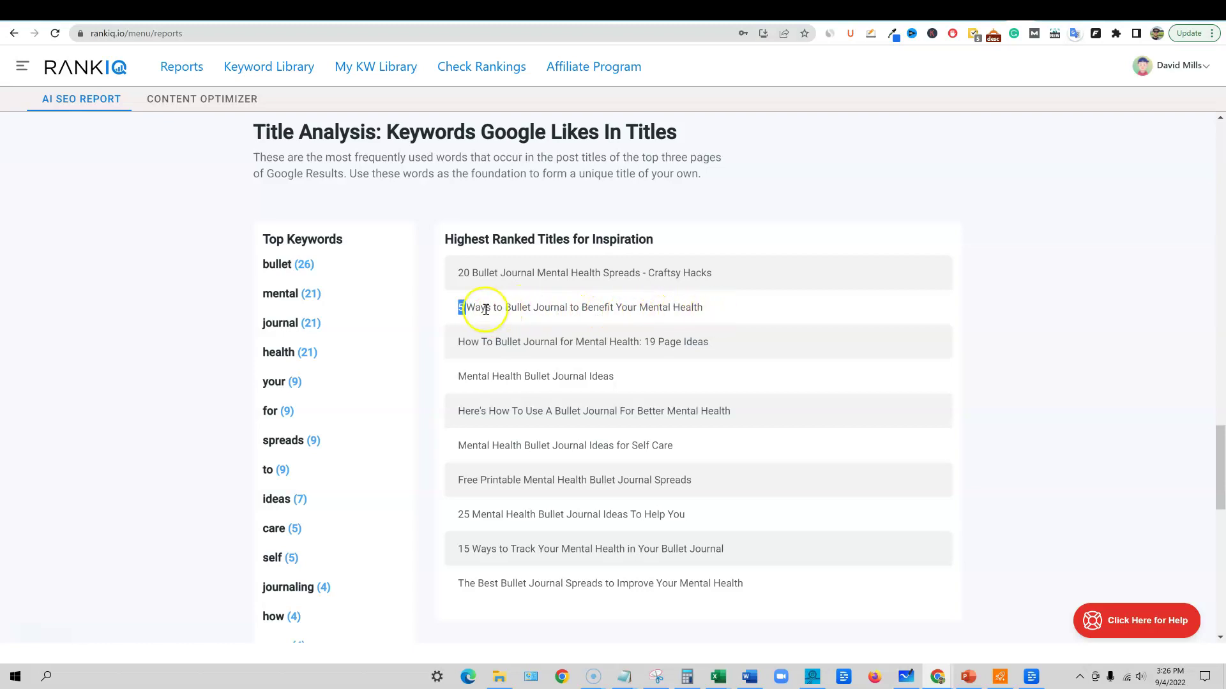
pyautogui.moveTo(706, 314); pyautogui.dragTo(462, 312)
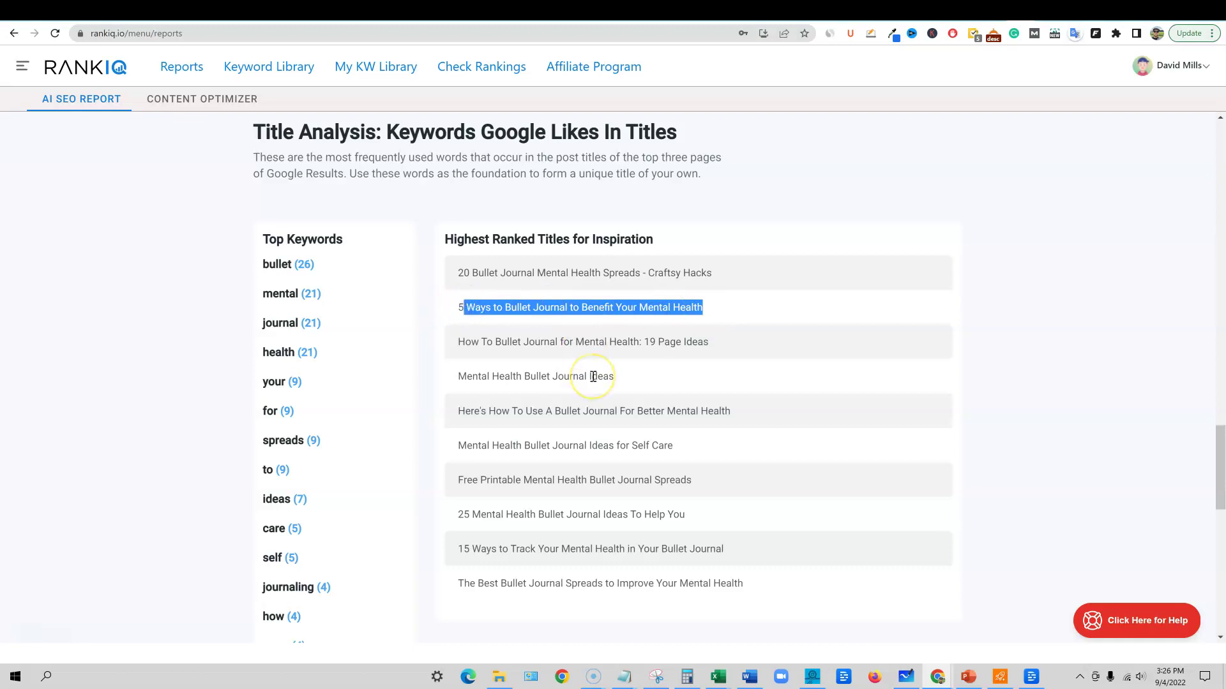
pyautogui.scroll(1, 593, 377)
pyautogui.scroll(-1, 593, 369)
pyautogui.moveTo(464, 273); pyautogui.dragTo(734, 602)
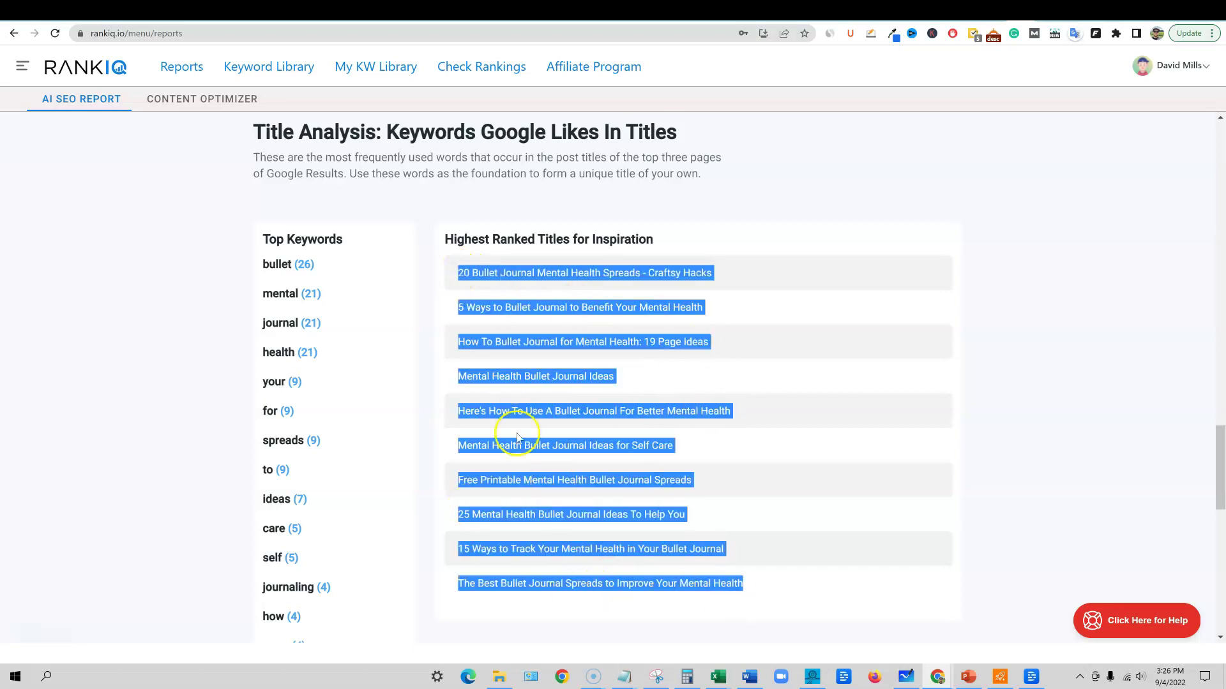
pyautogui.scroll(1, 584, 497)
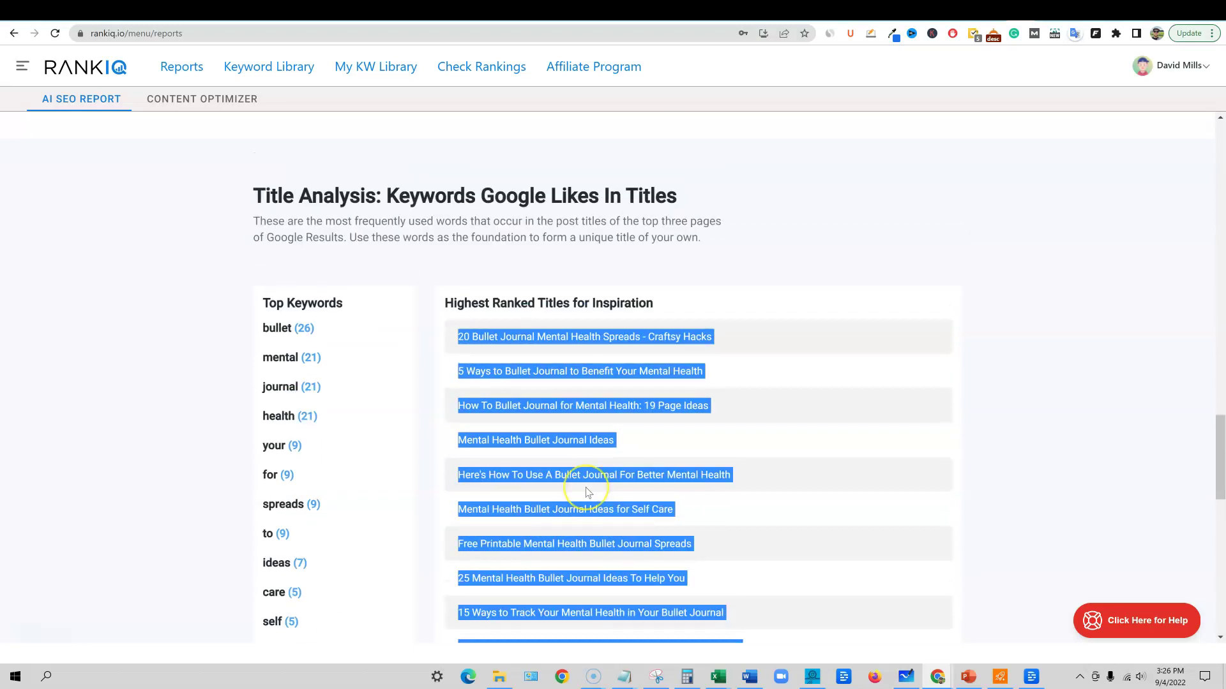
pyautogui.scroll(20, 586, 491)
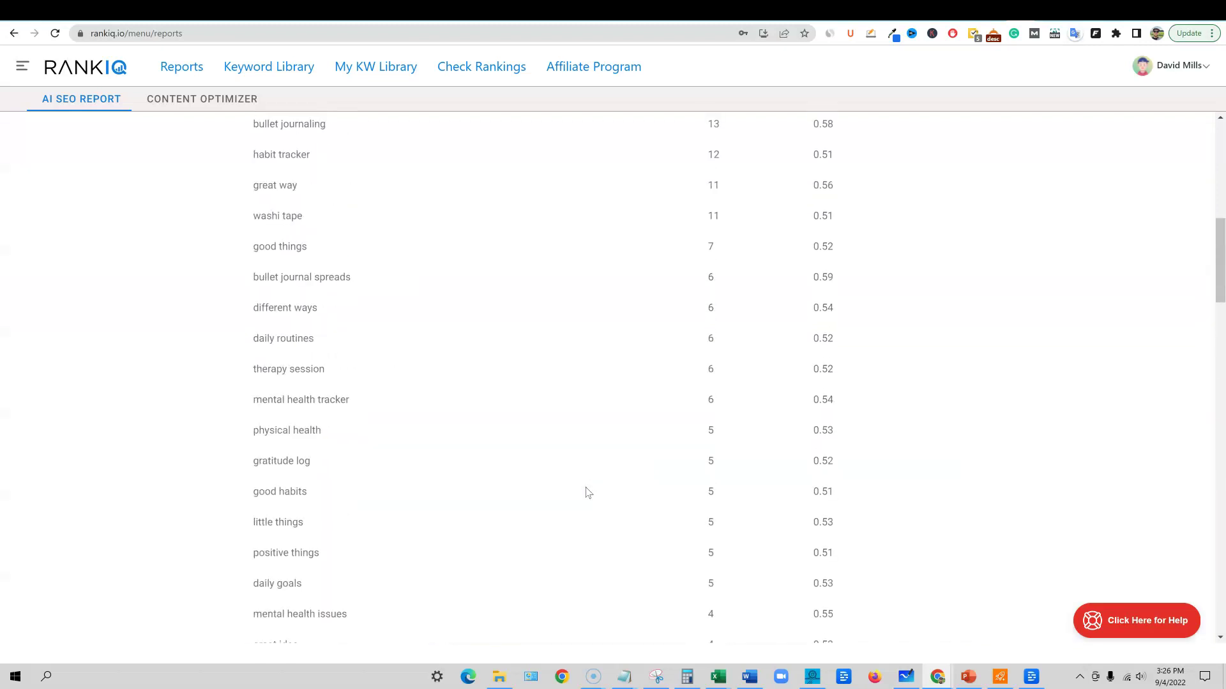
pyautogui.scroll(-3, 536, 479)
pyautogui.scroll(3, 492, 457)
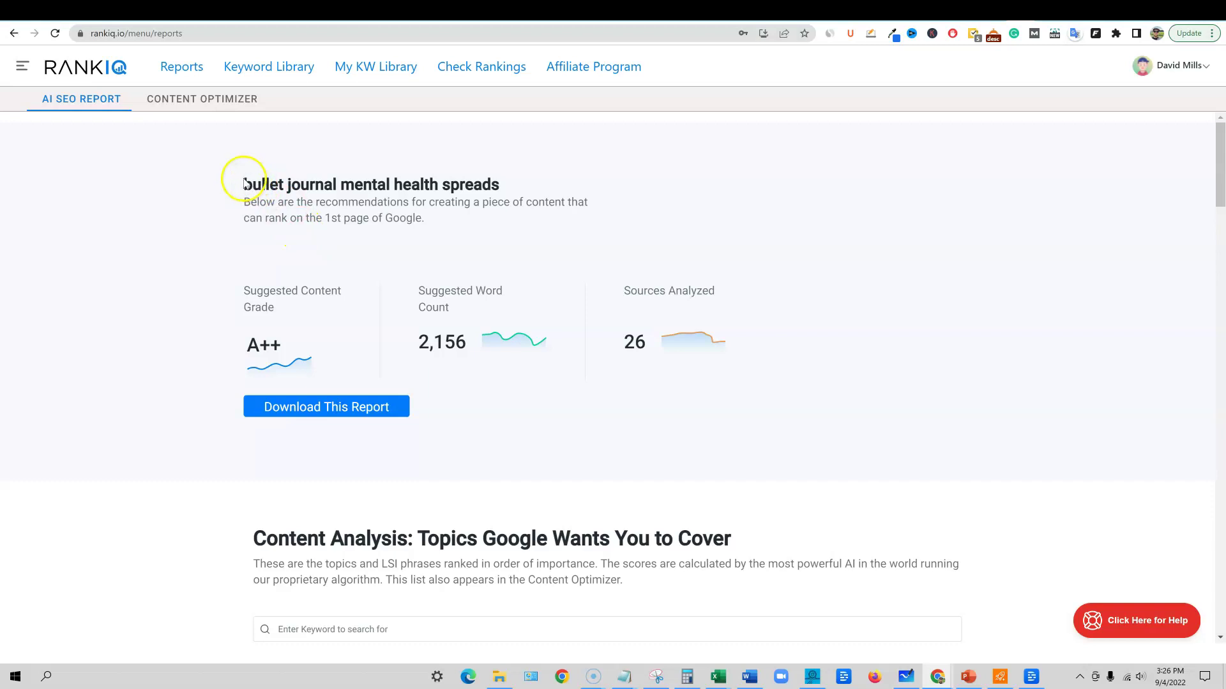
pyautogui.moveTo(243, 185); pyautogui.dragTo(493, 187)
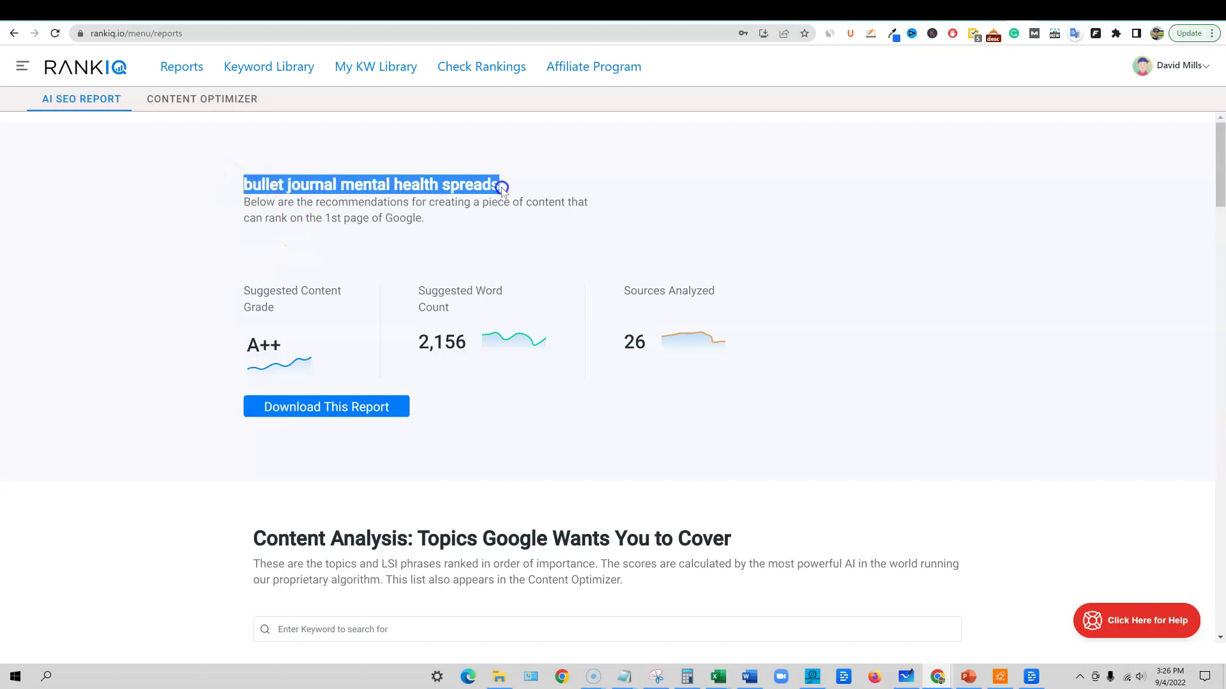
pyautogui.scroll(-10, 744, 542)
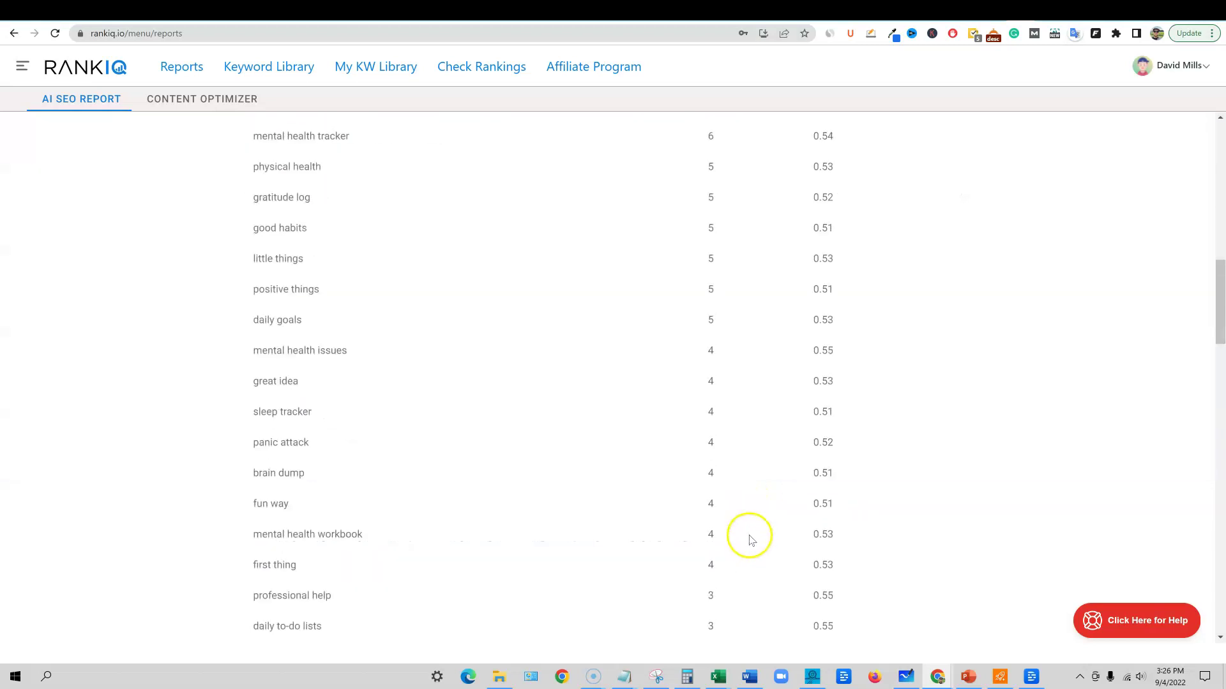
pyautogui.scroll(-10, 750, 541)
pyautogui.scroll(-1, 755, 540)
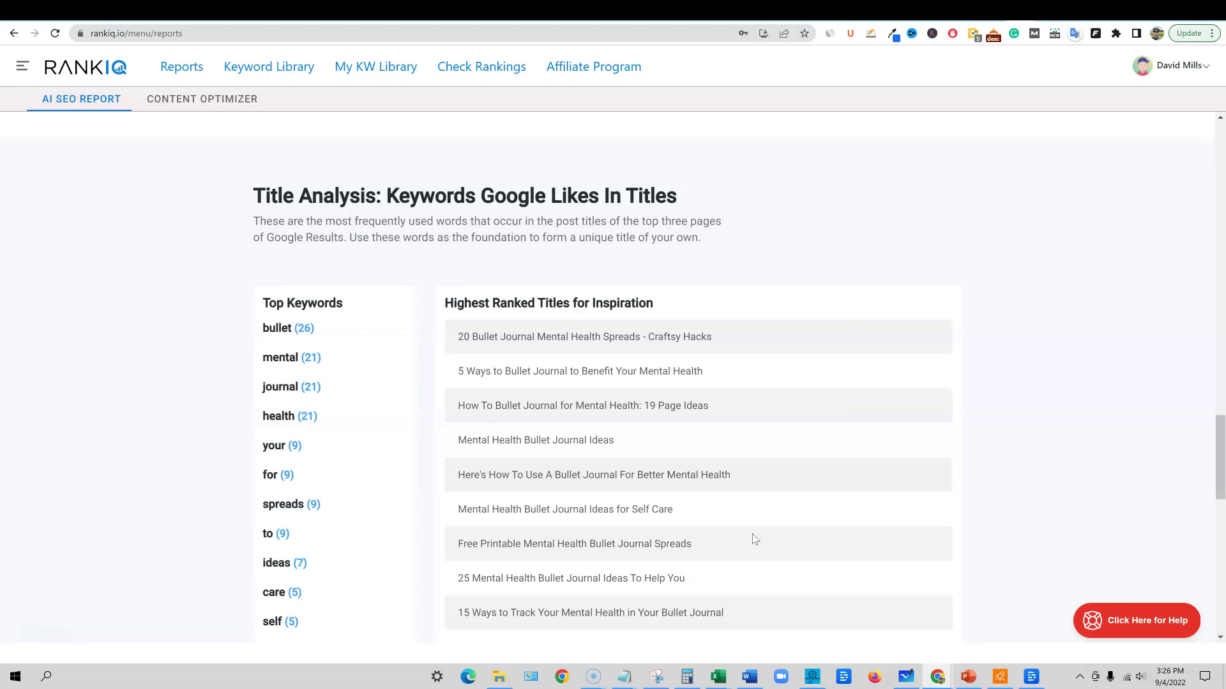
pyautogui.scroll(-2, 777, 558)
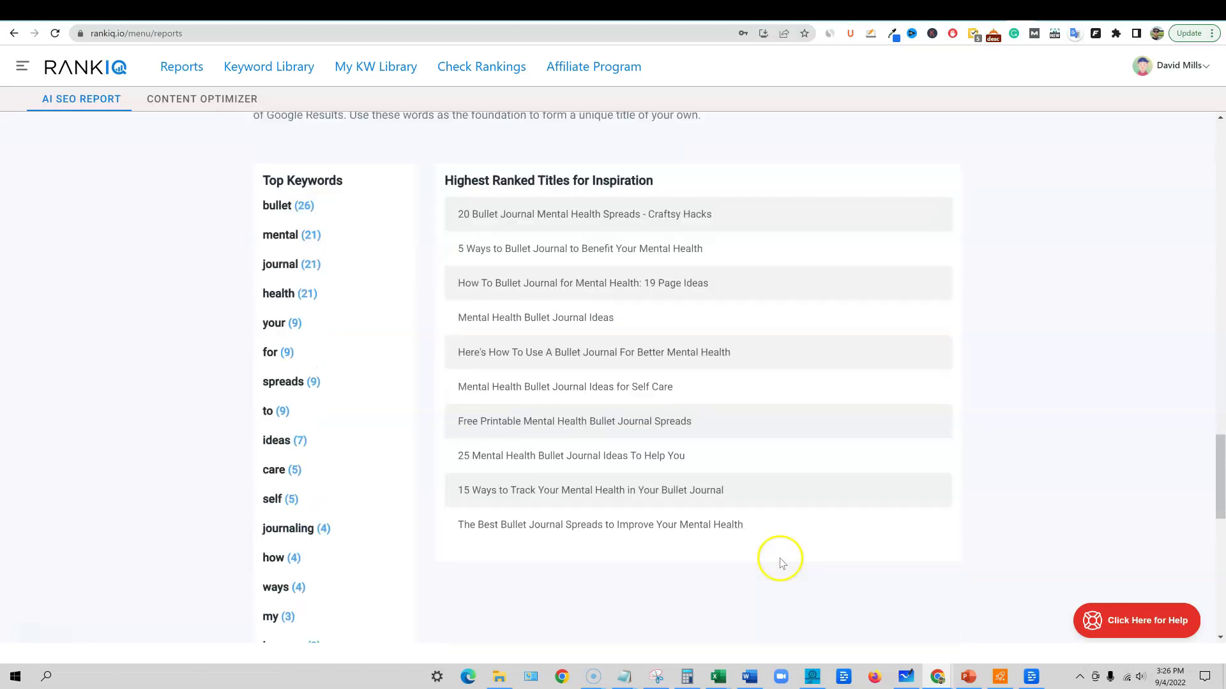
pyautogui.scroll(-10, 766, 547)
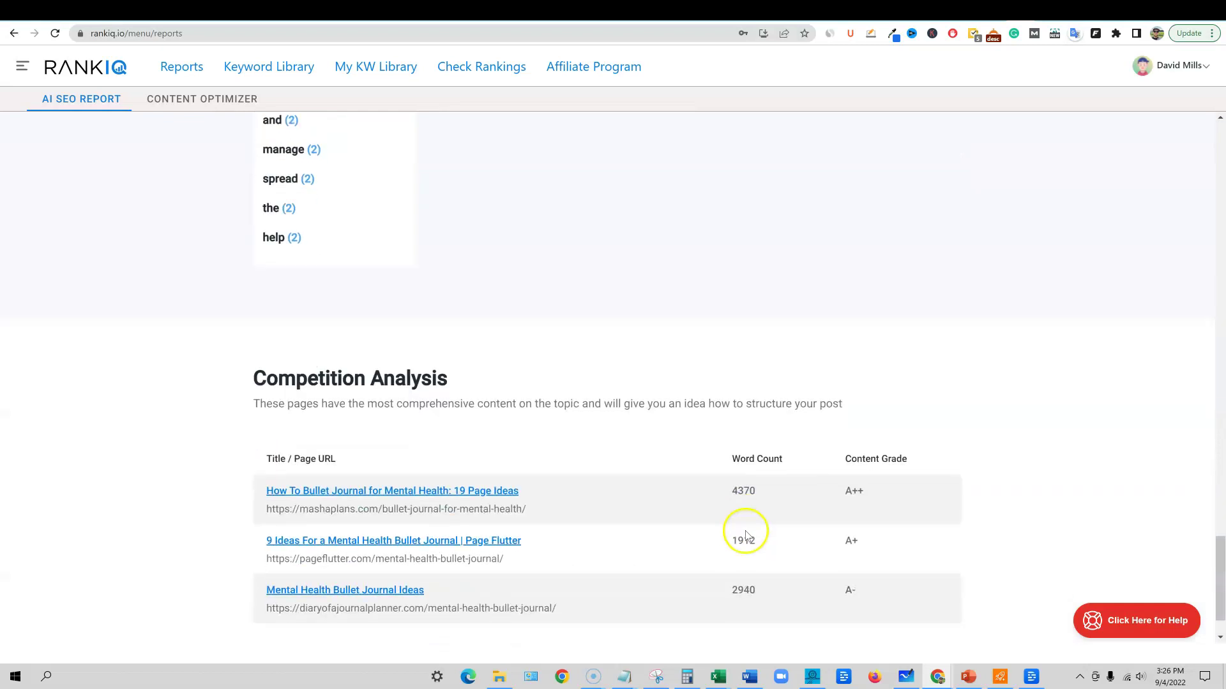
pyautogui.scroll(-1, 745, 535)
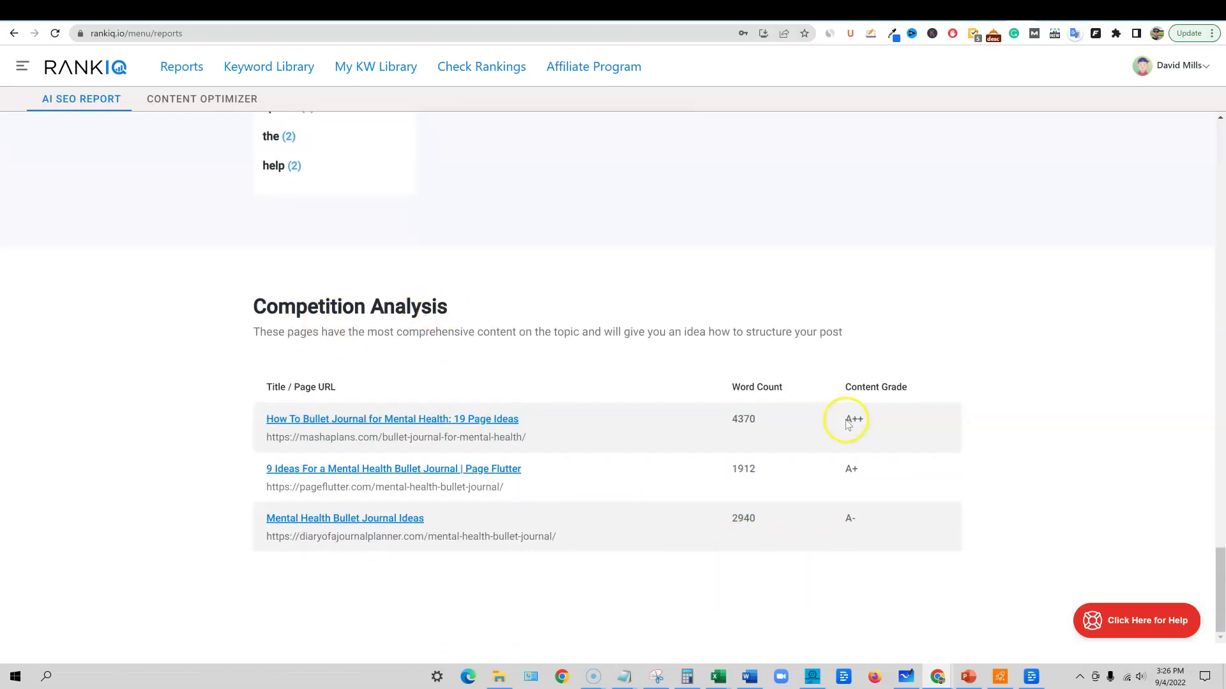
pyautogui.click(737, 418)
pyautogui.moveTo(737, 419); pyautogui.dragTo(785, 419)
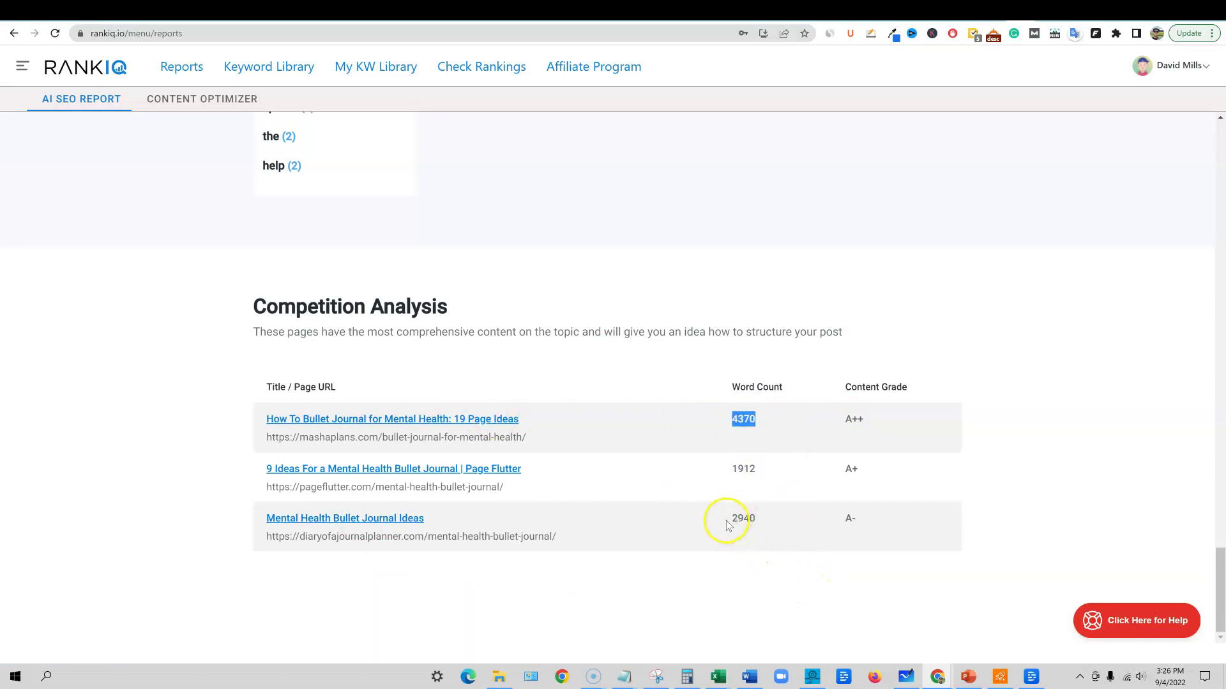
pyautogui.moveTo(728, 520); pyautogui.dragTo(774, 517)
pyautogui.moveTo(732, 469); pyautogui.dragTo(802, 472)
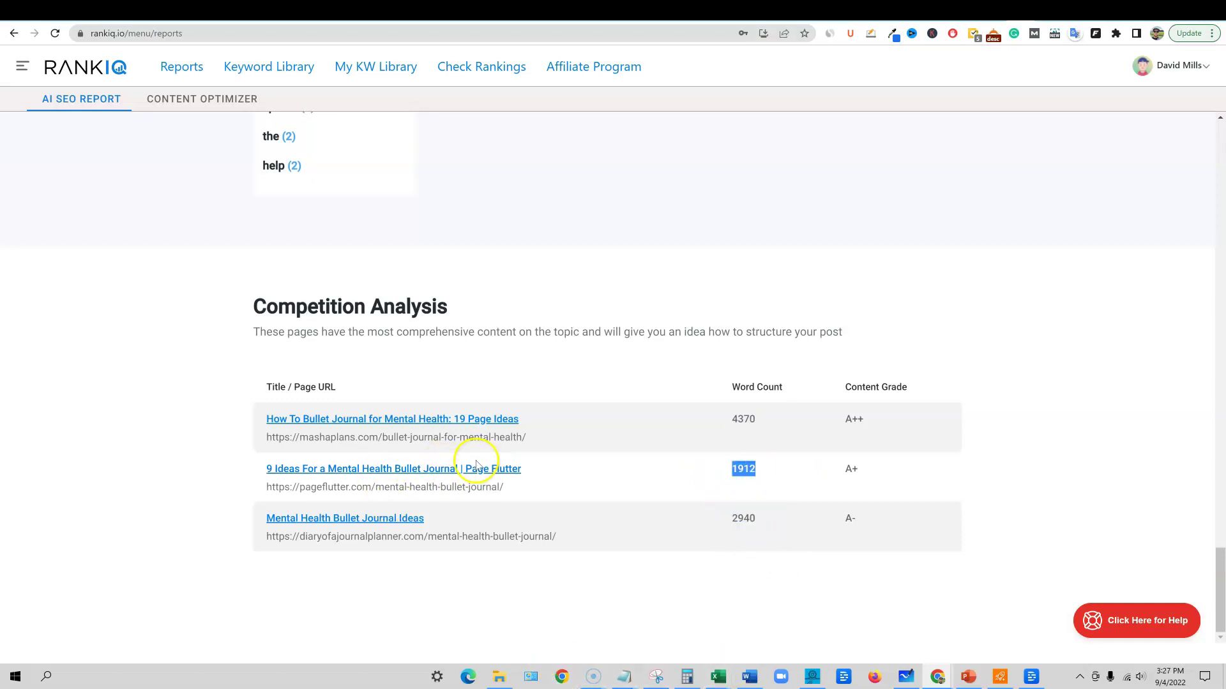
pyautogui.click(989, 439)
pyautogui.scroll(20, 553, 374)
pyautogui.scroll(10, 552, 374)
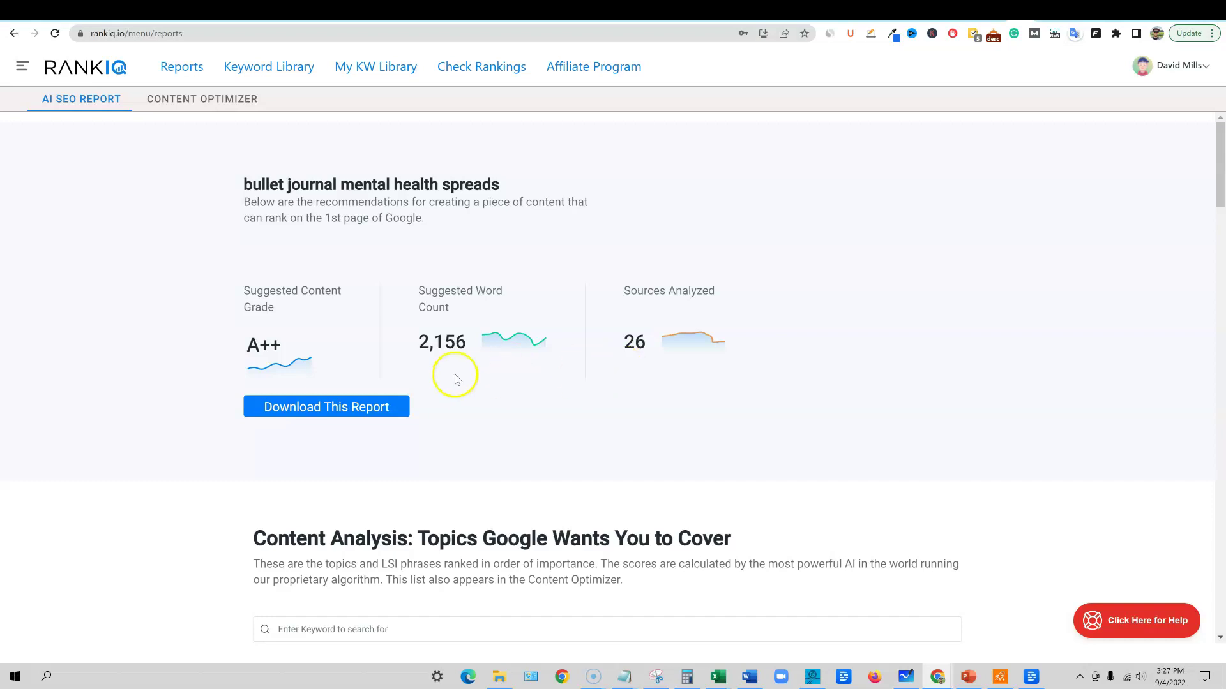
pyautogui.moveTo(415, 343); pyautogui.dragTo(515, 364)
pyautogui.click(500, 282)
pyautogui.click(492, 400)
pyautogui.scroll(-4, 476, 383)
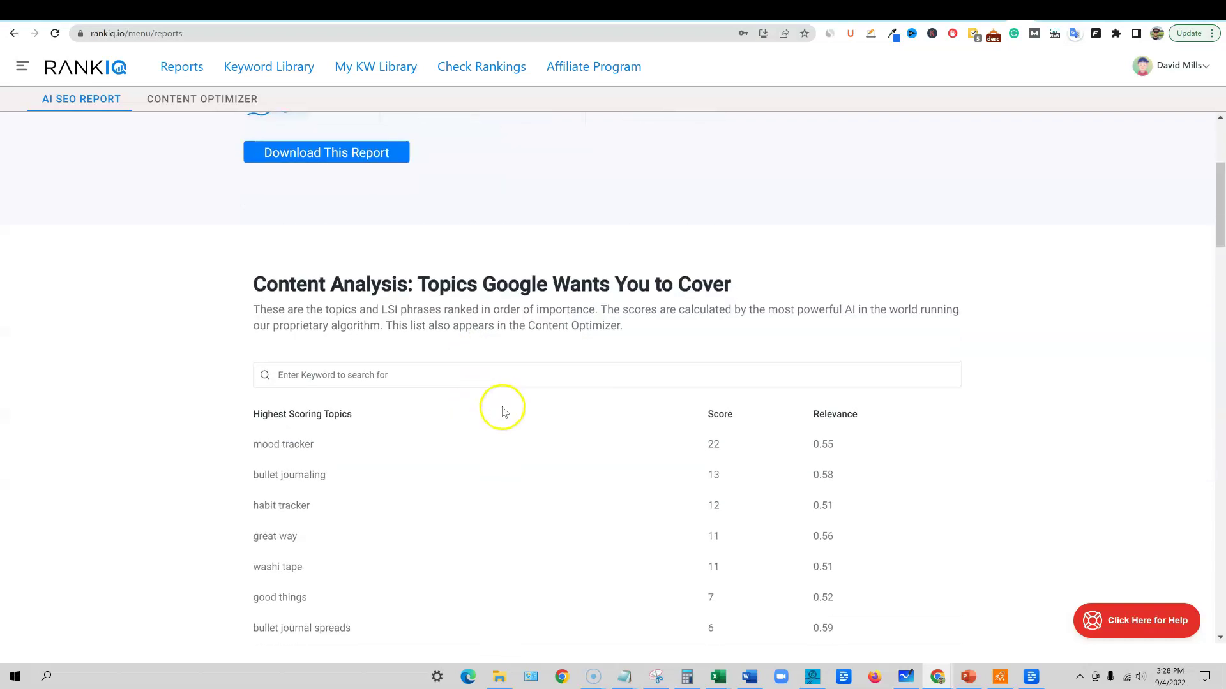
pyautogui.scroll(4, 504, 402)
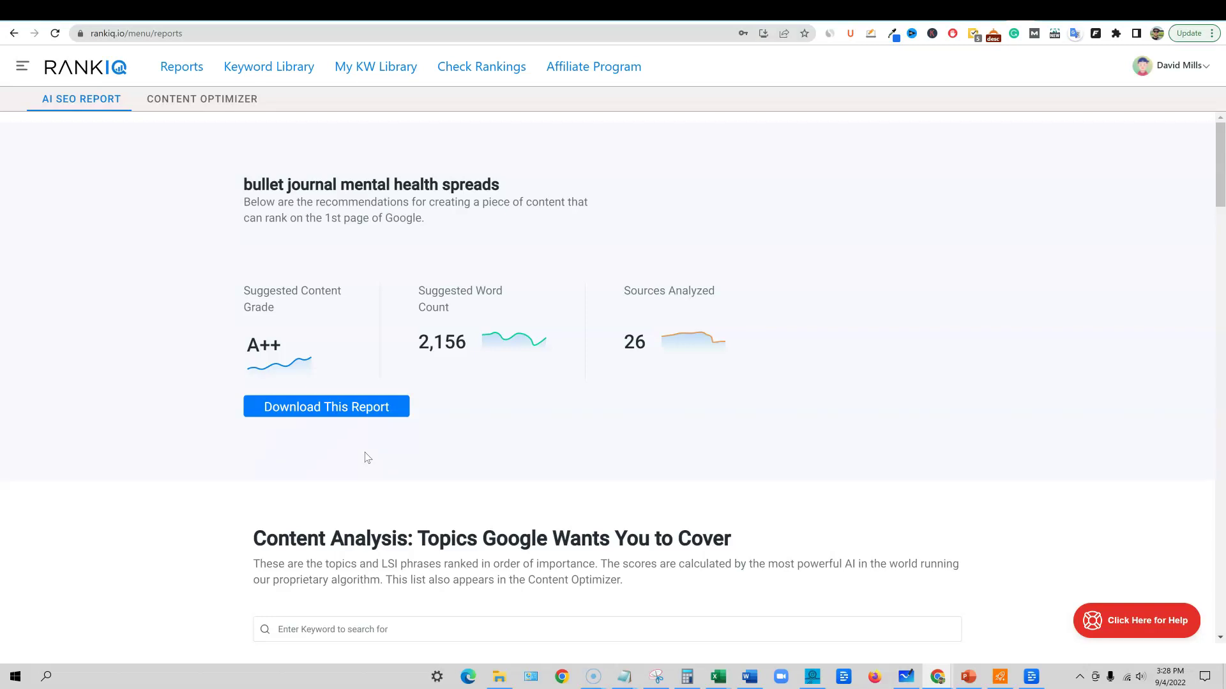
pyautogui.scroll(-10, 505, 524)
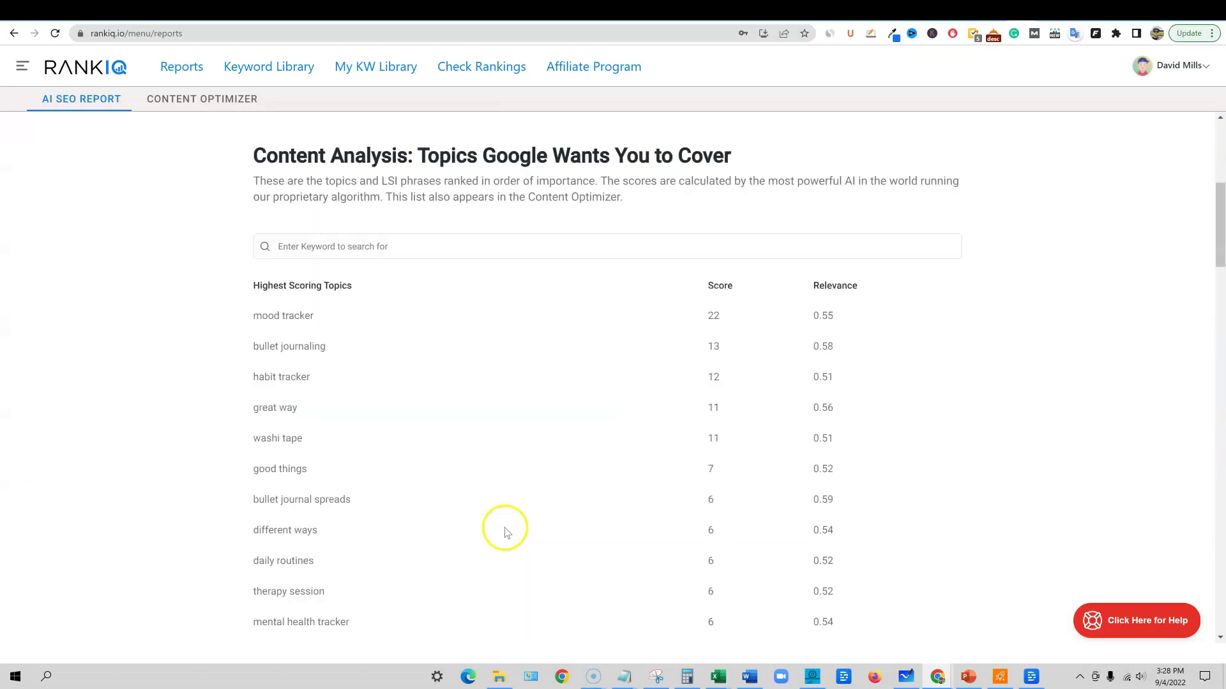
pyautogui.scroll(-4, 503, 517)
pyautogui.scroll(9, 501, 512)
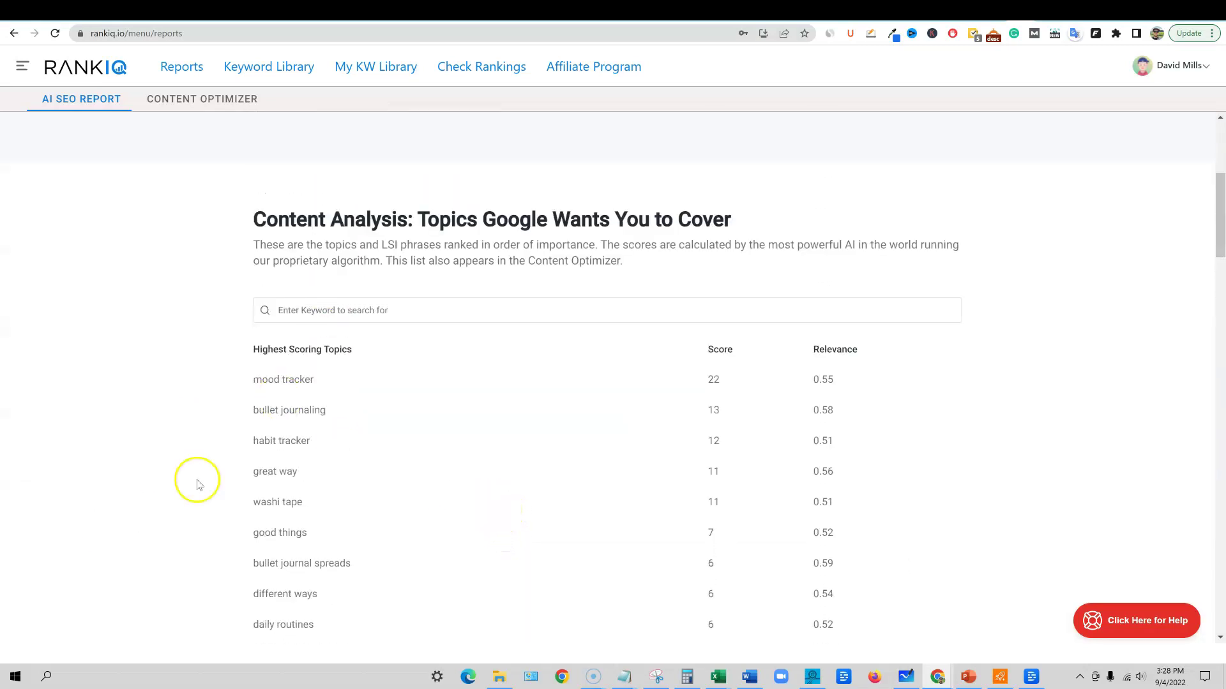
pyautogui.scroll(-3, 499, 548)
pyautogui.scroll(-19, 499, 548)
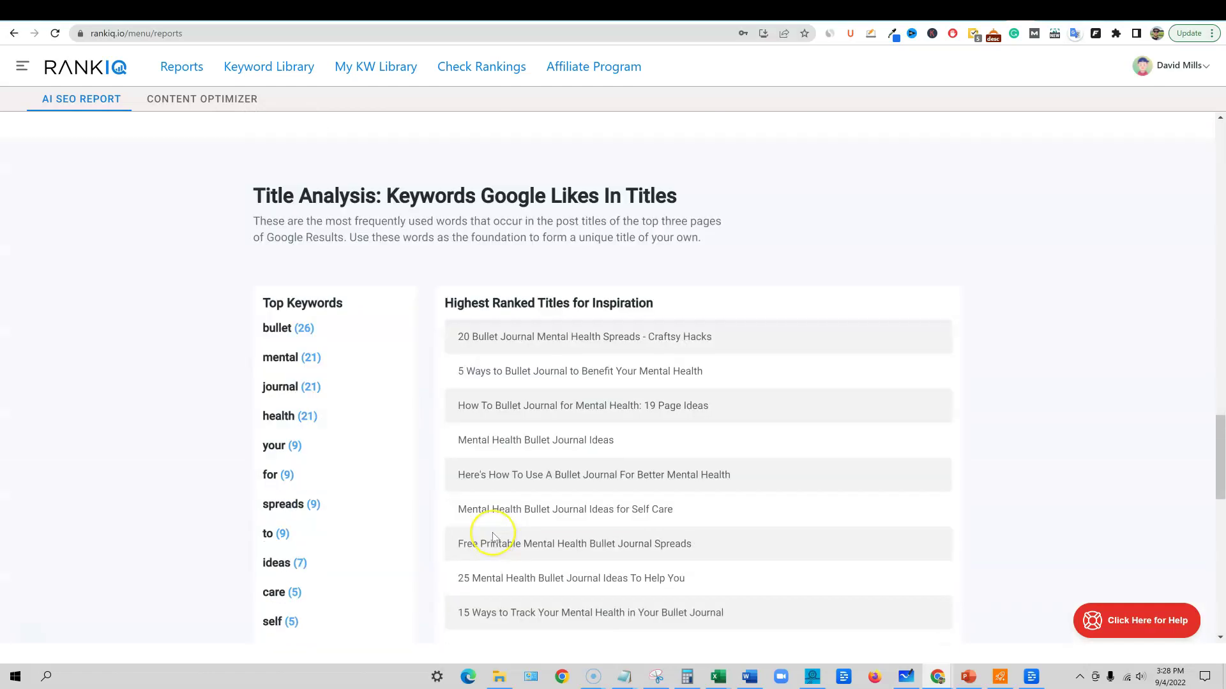
pyautogui.scroll(9, 495, 540)
pyautogui.scroll(12, 494, 538)
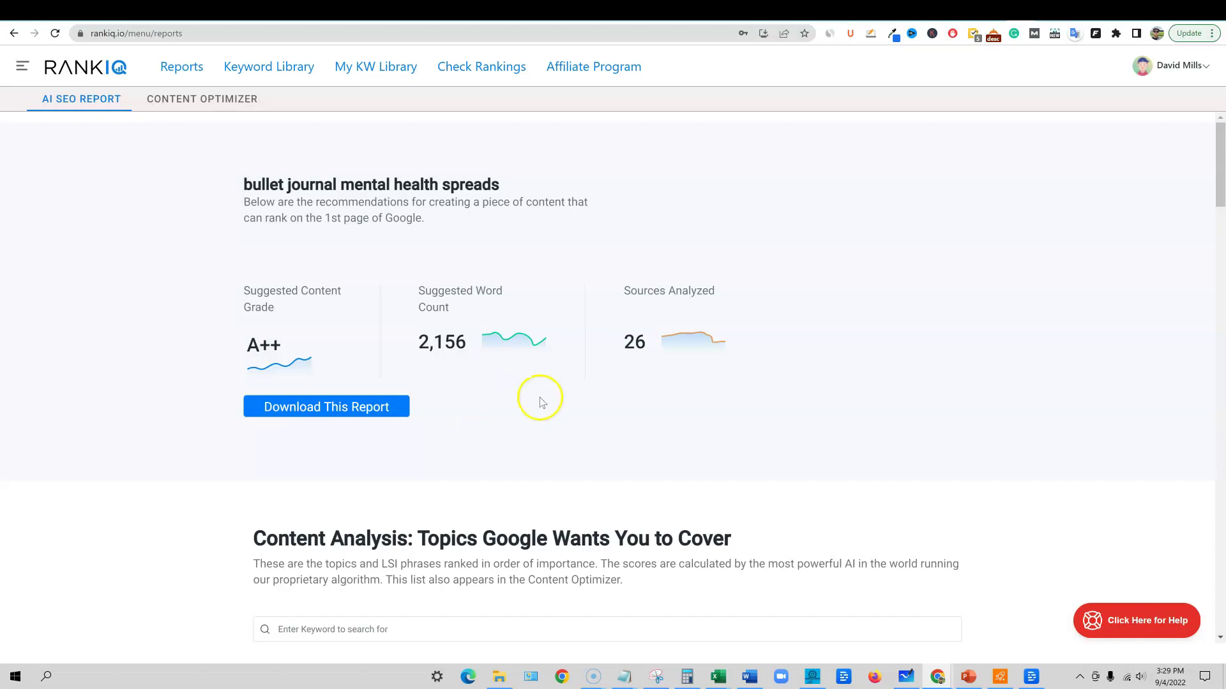
pyautogui.scroll(-7, 553, 430)
pyautogui.scroll(6, 553, 432)
pyautogui.scroll(1, 553, 434)
# - Open the Content Optimizer's empty draft and toggle Show Unused on and off
pyautogui.click(216, 99)
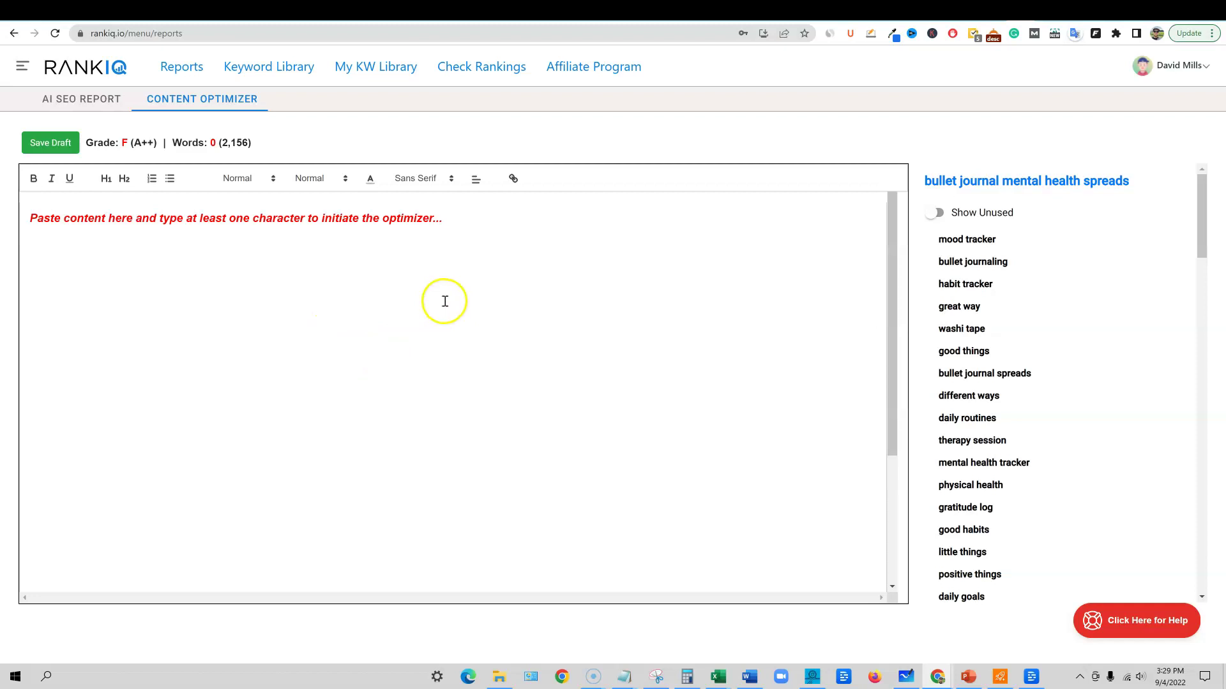
pyautogui.click(339, 331)
pyautogui.click(473, 216)
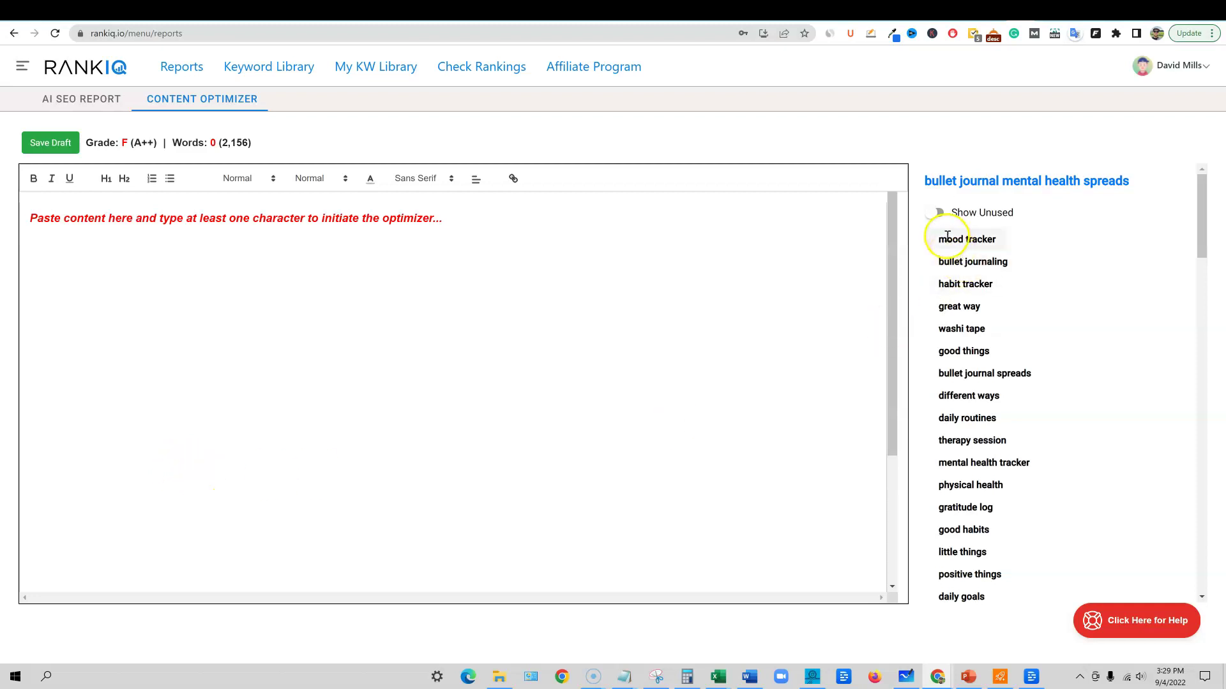
pyautogui.click(934, 215)
pyautogui.click(935, 211)
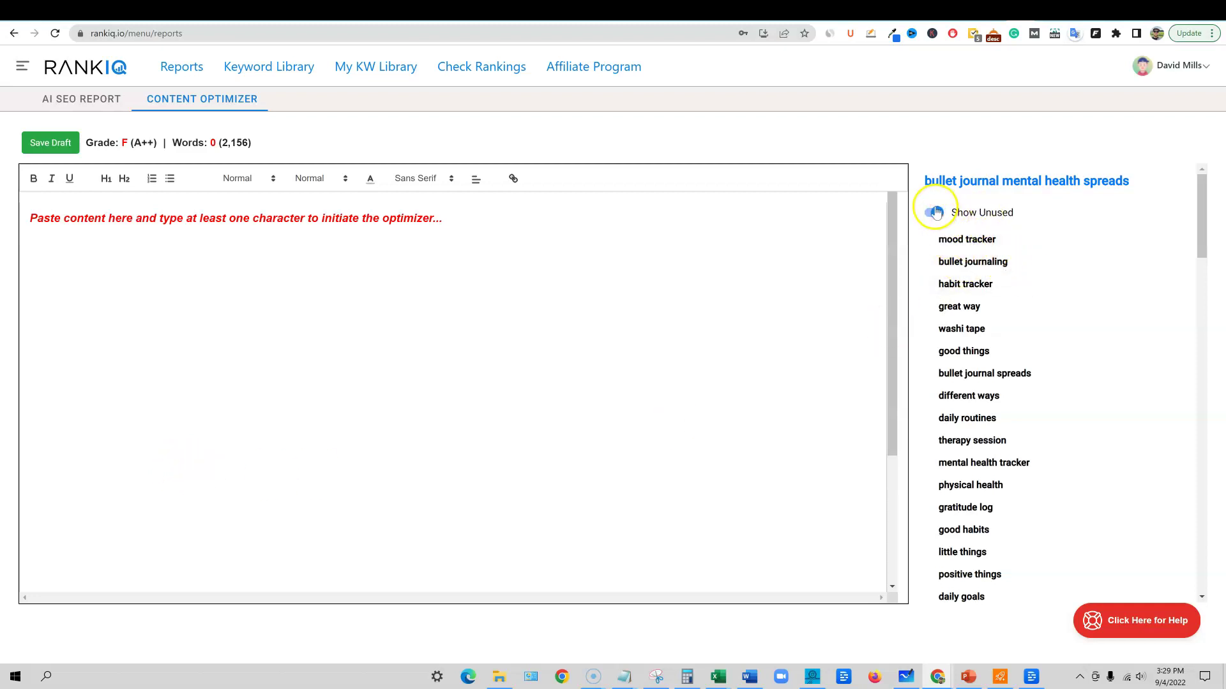
# - Paste 'bullet journal mental health spreads' into the draft as a Heading 1 title
pyautogui.click(176, 232)
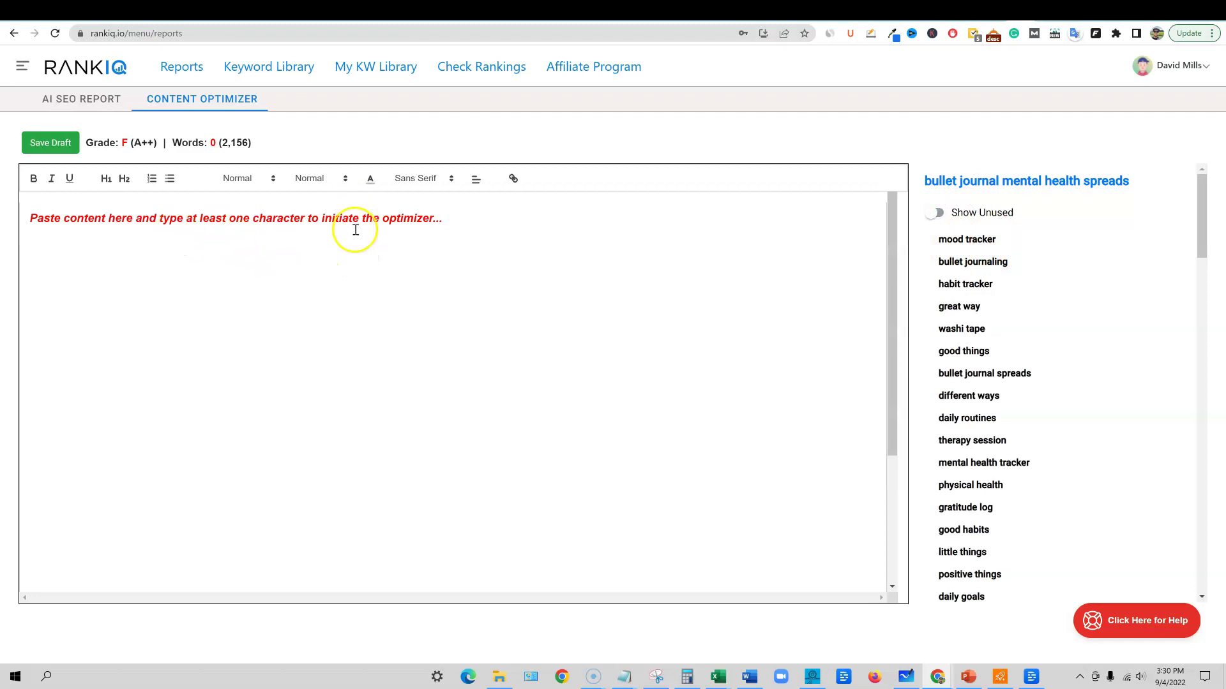
pyautogui.moveTo(1129, 182); pyautogui.dragTo(922, 184)
pyautogui.hotkey('ctrl', 'c')
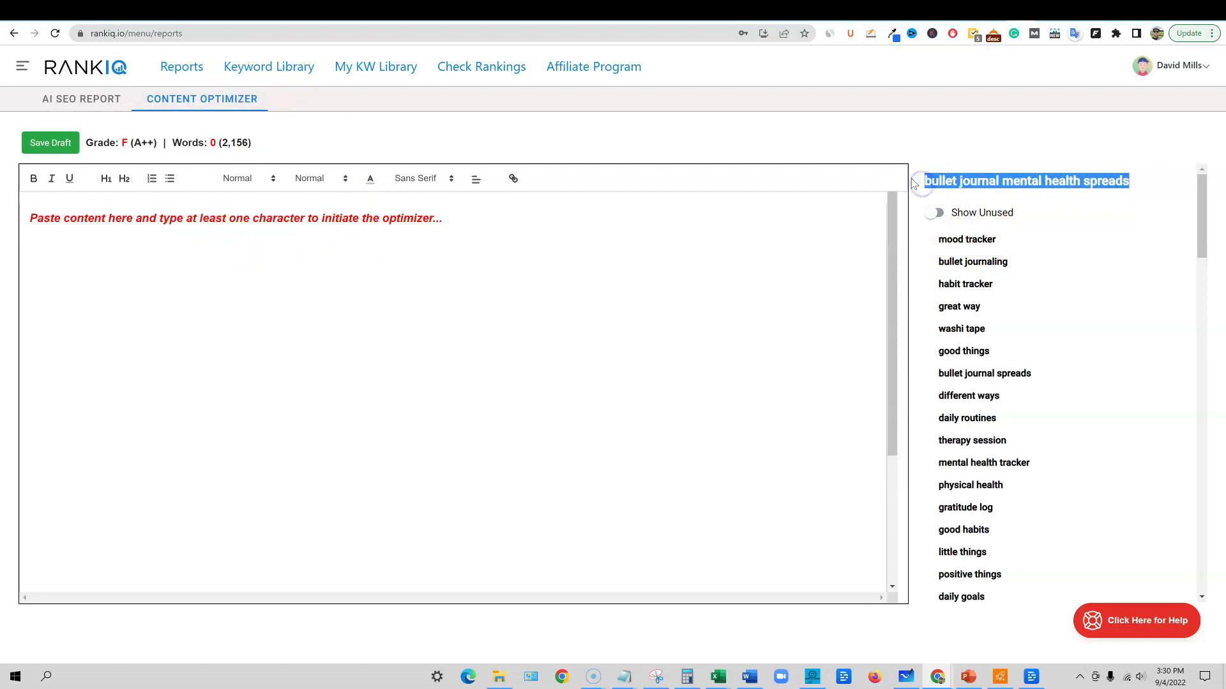
pyautogui.click(155, 224)
pyautogui.hotkey('ctrl', 'v')
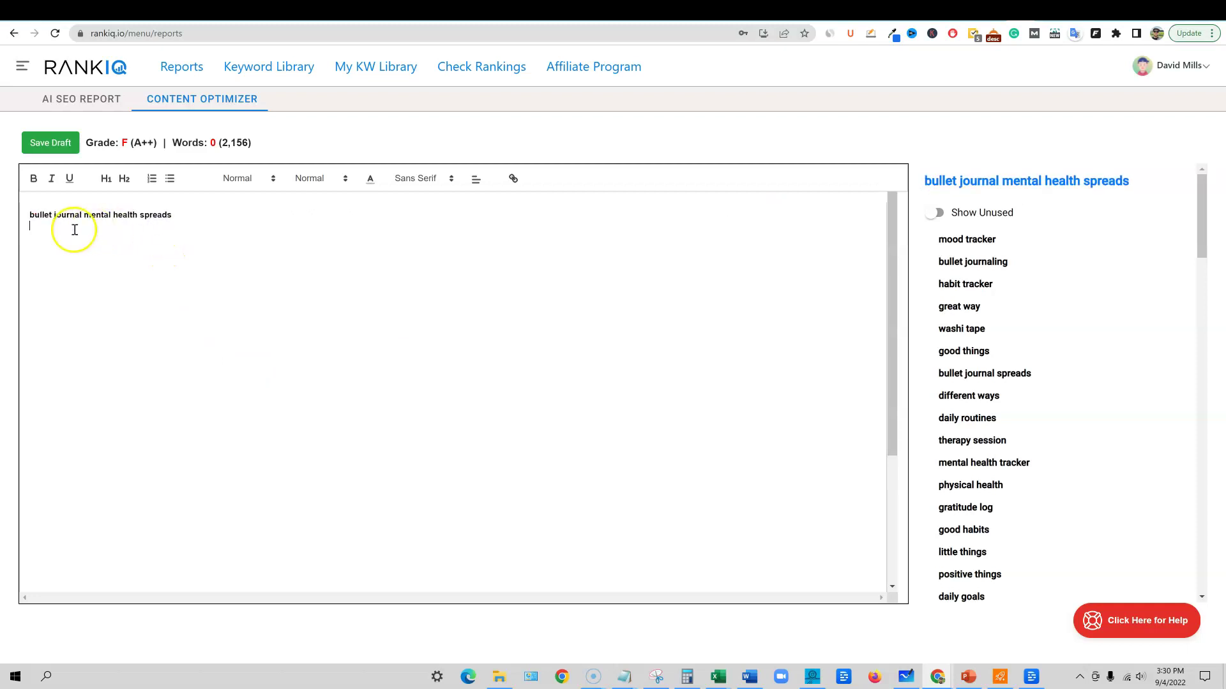
pyautogui.tripleClick(183, 215)
pyautogui.click(331, 179)
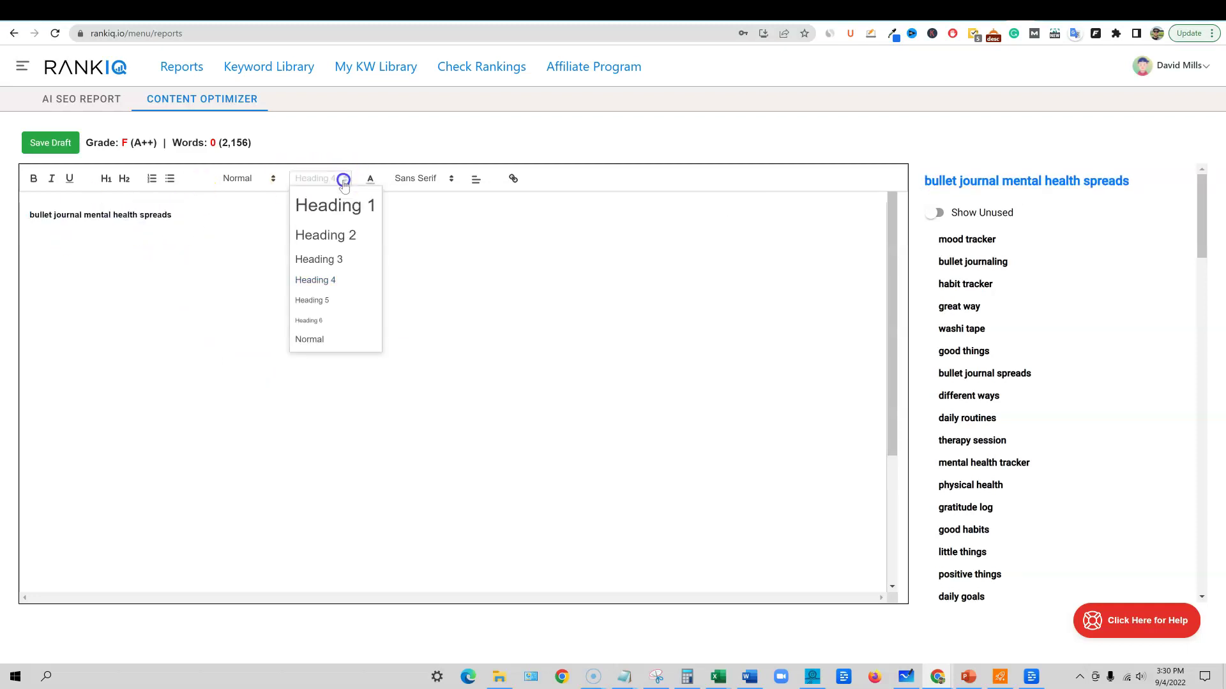
pyautogui.click(330, 211)
# - Add 'Mood Tracker' below the title as a Heading 2
pyautogui.click(344, 217)
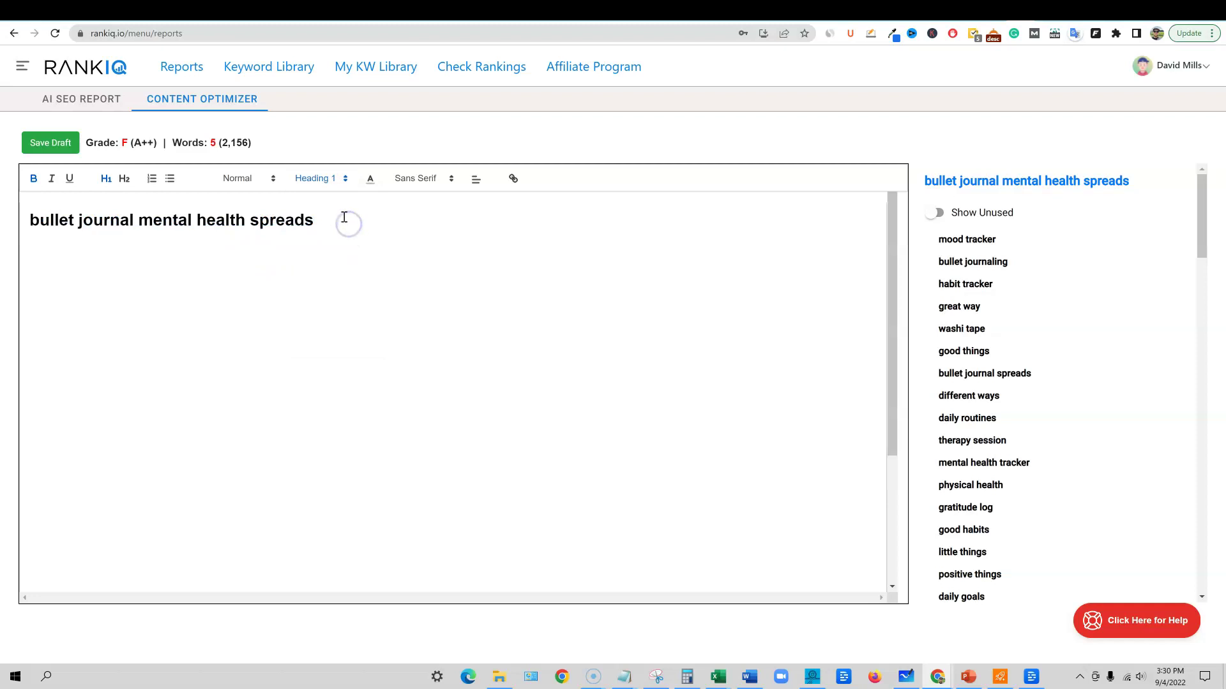
pyautogui.press('Return')
pyautogui.write('Mood Tracker')
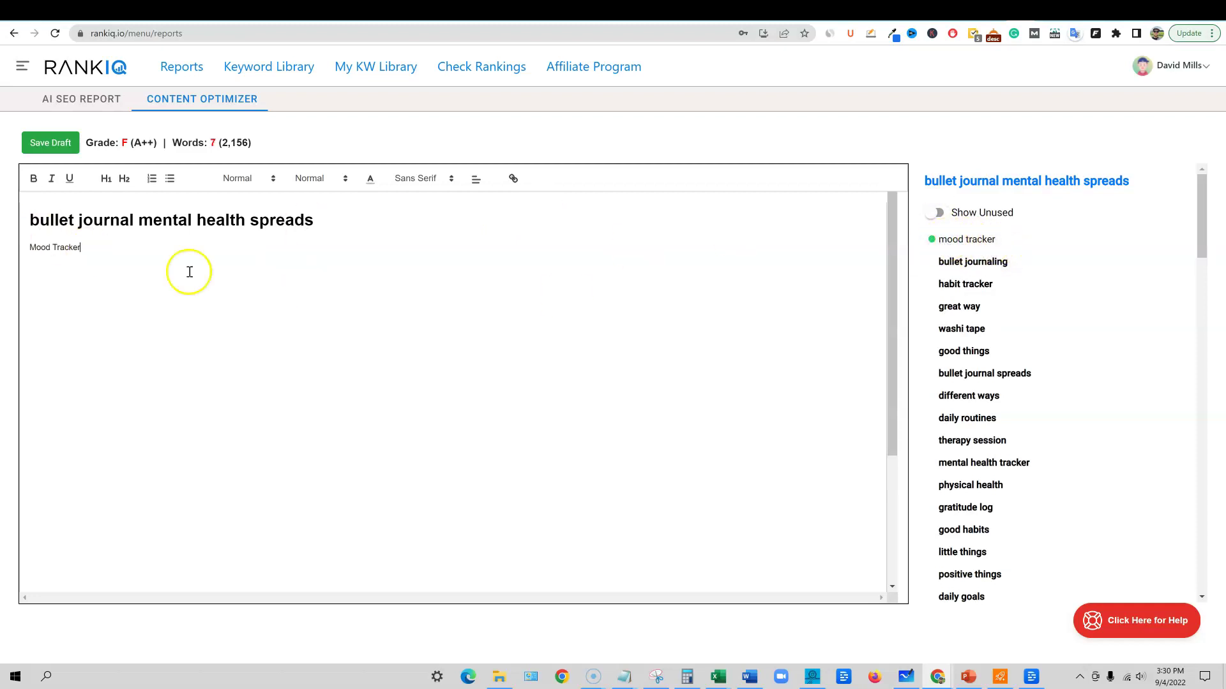
pyautogui.moveTo(104, 246); pyautogui.dragTo(10, 243)
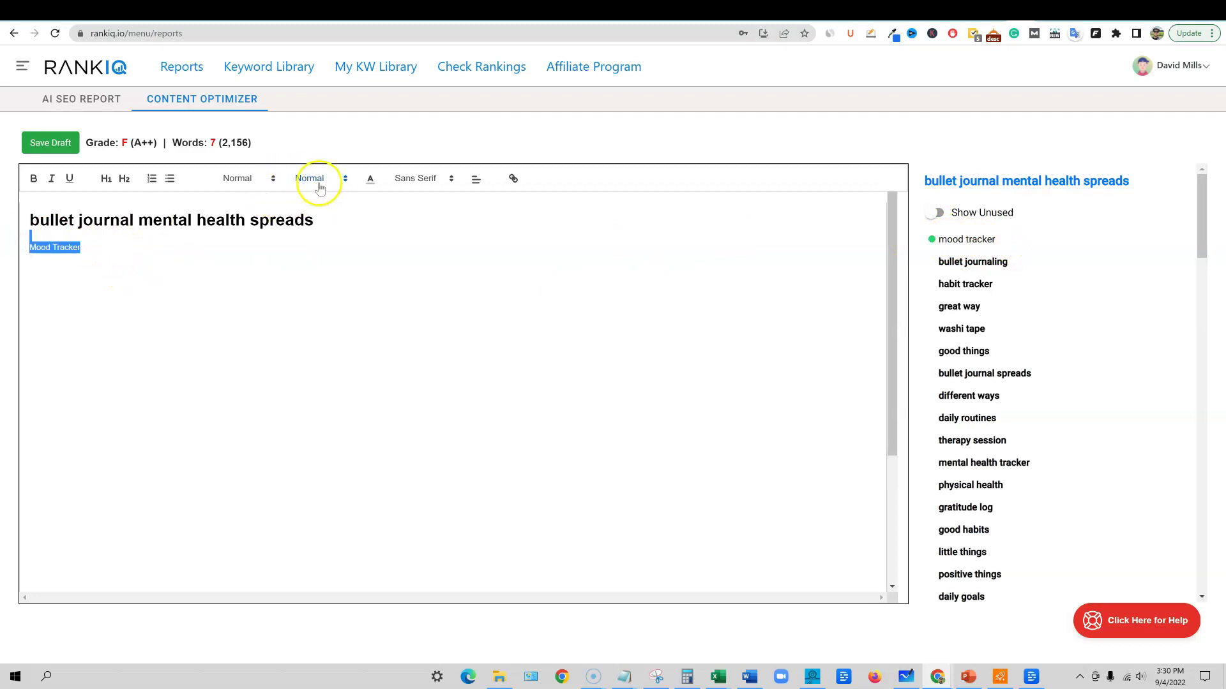
pyautogui.click(340, 177)
pyautogui.click(347, 236)
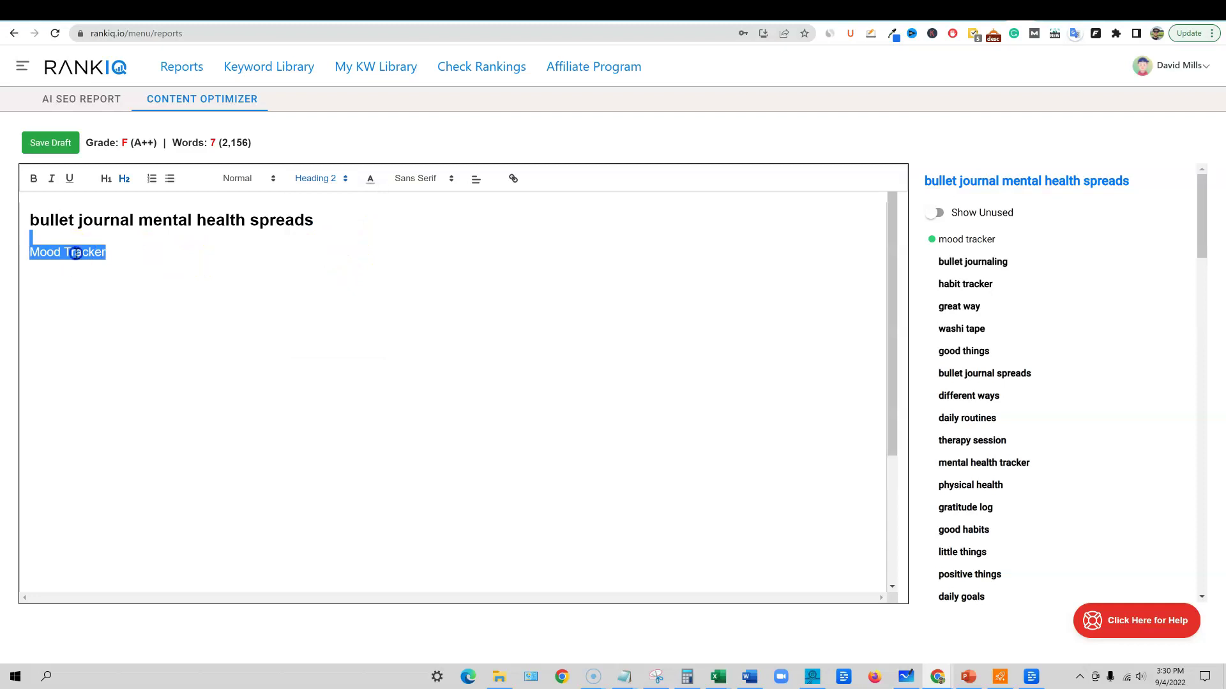
# - Begin the paragraph 'If you are bullet journaling as a way of doing a habit tracker…'
pyautogui.click(126, 255)
pyautogui.press('Return')
pyautogui.click(131, 217)
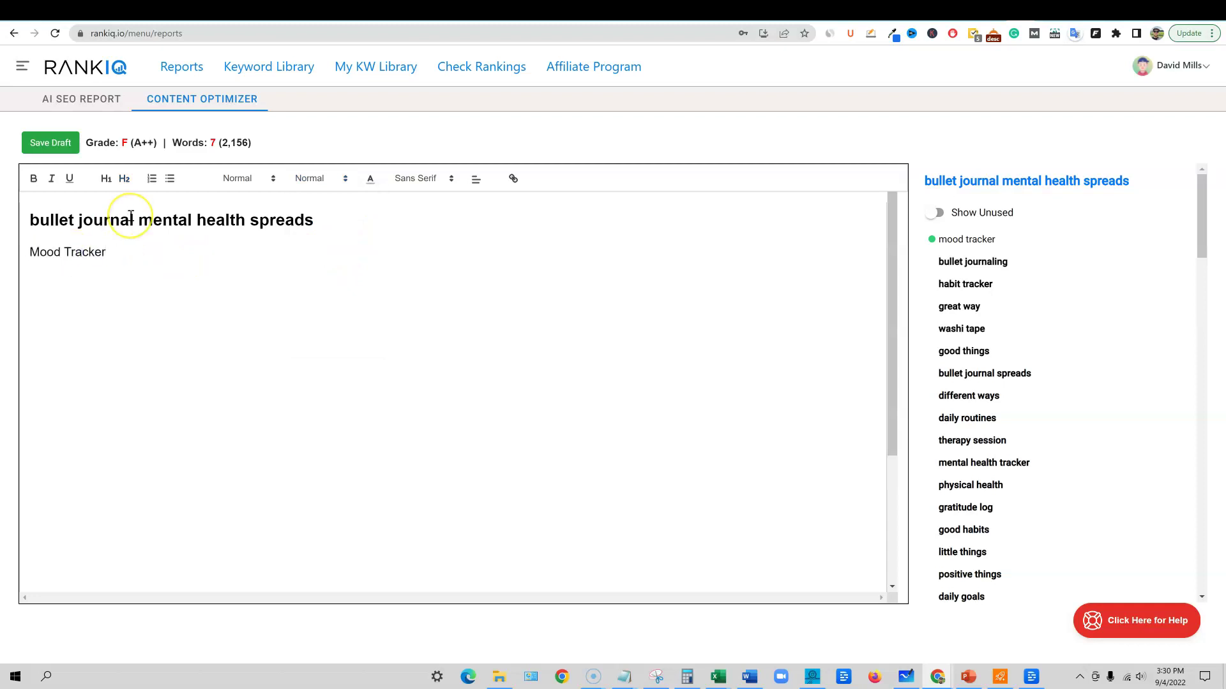
pyautogui.write('If you are b')
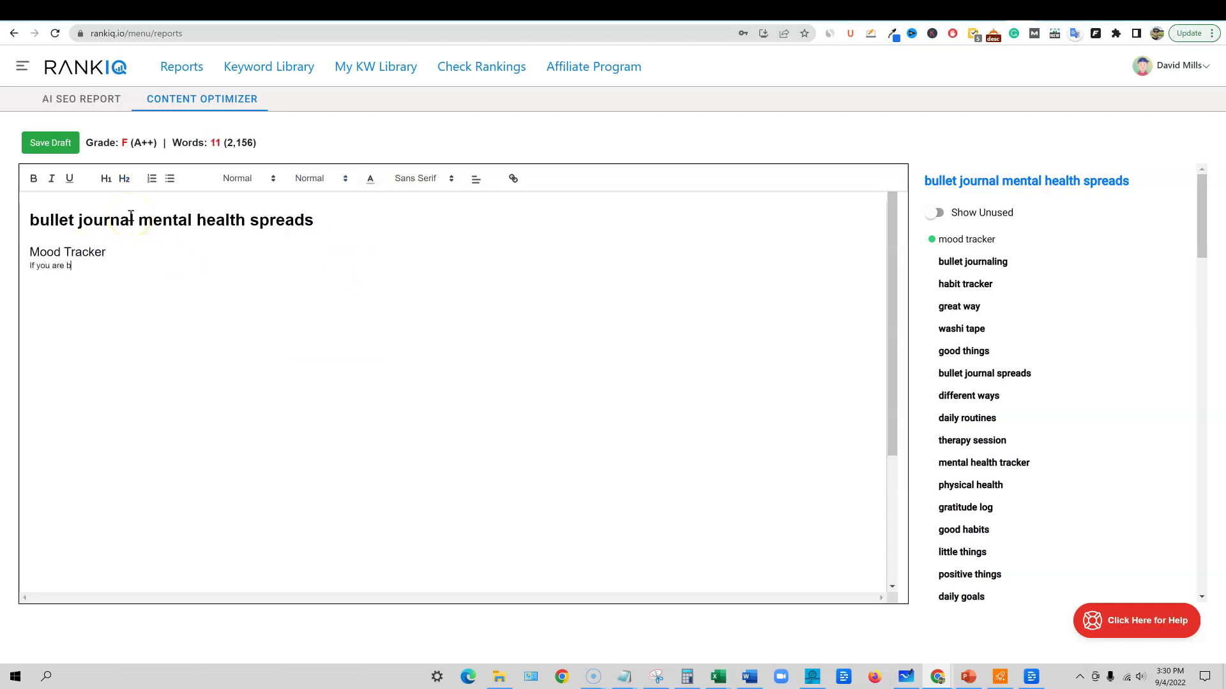
pyautogui.write('ullet journaling')
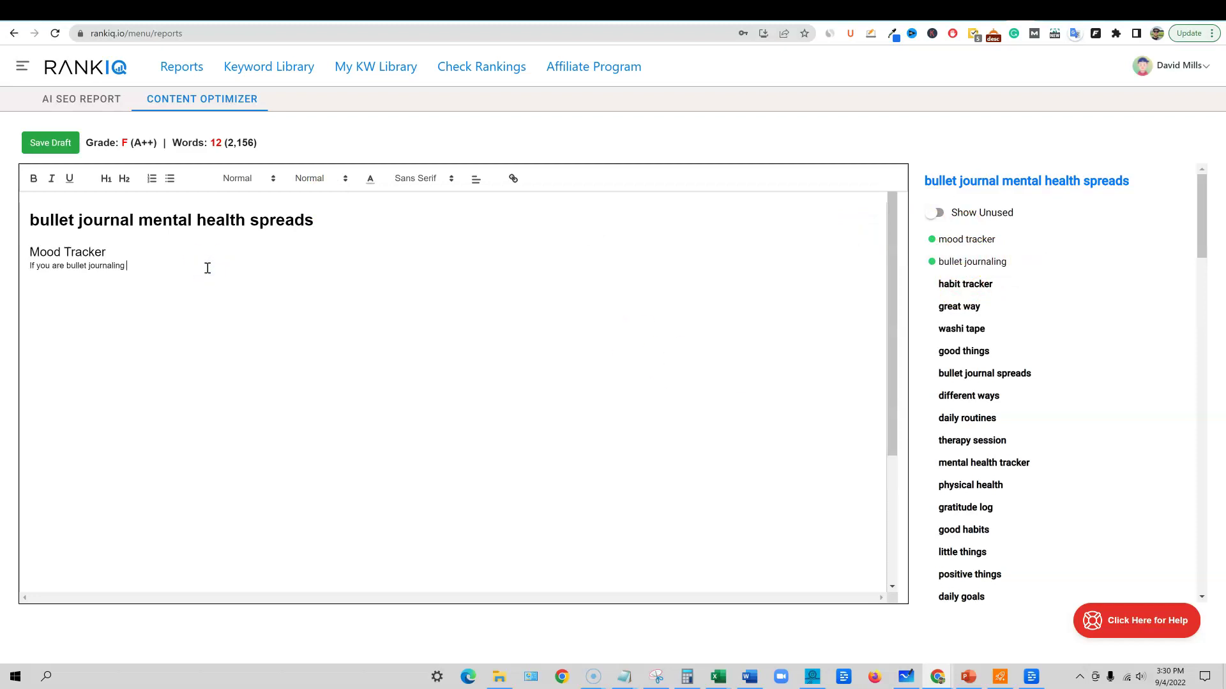
pyautogui.write(' as a way of doing a habit tracker')
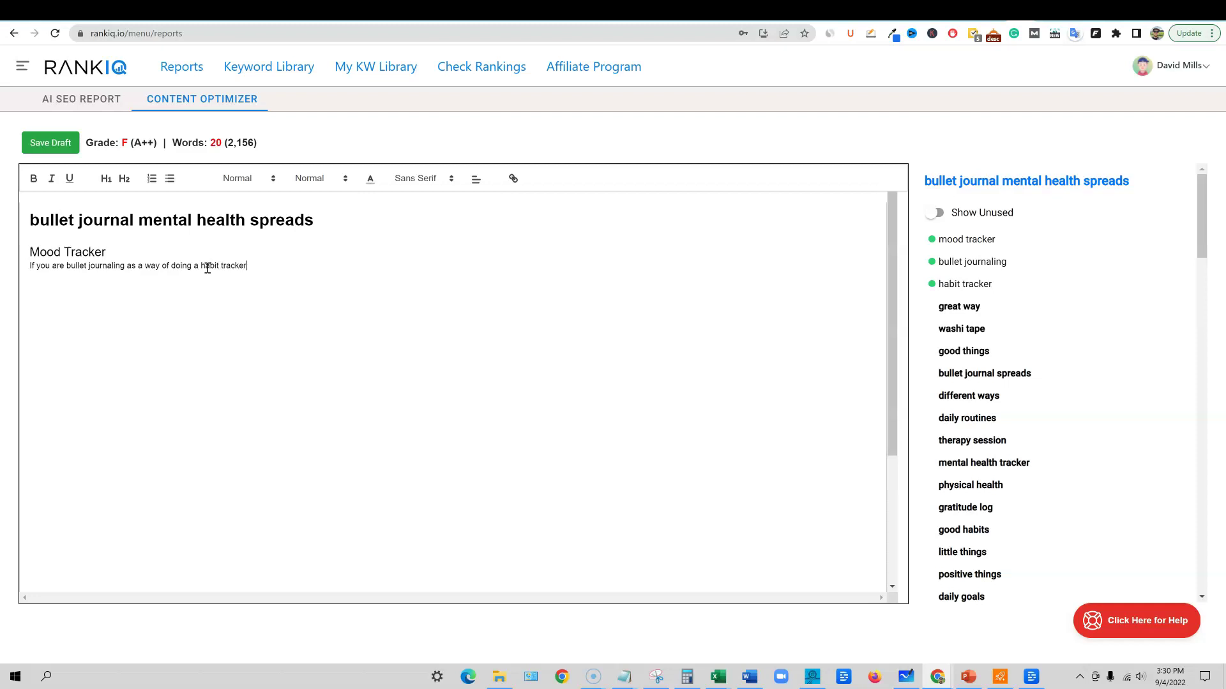
pyautogui.write(', then you know this is a great way ')
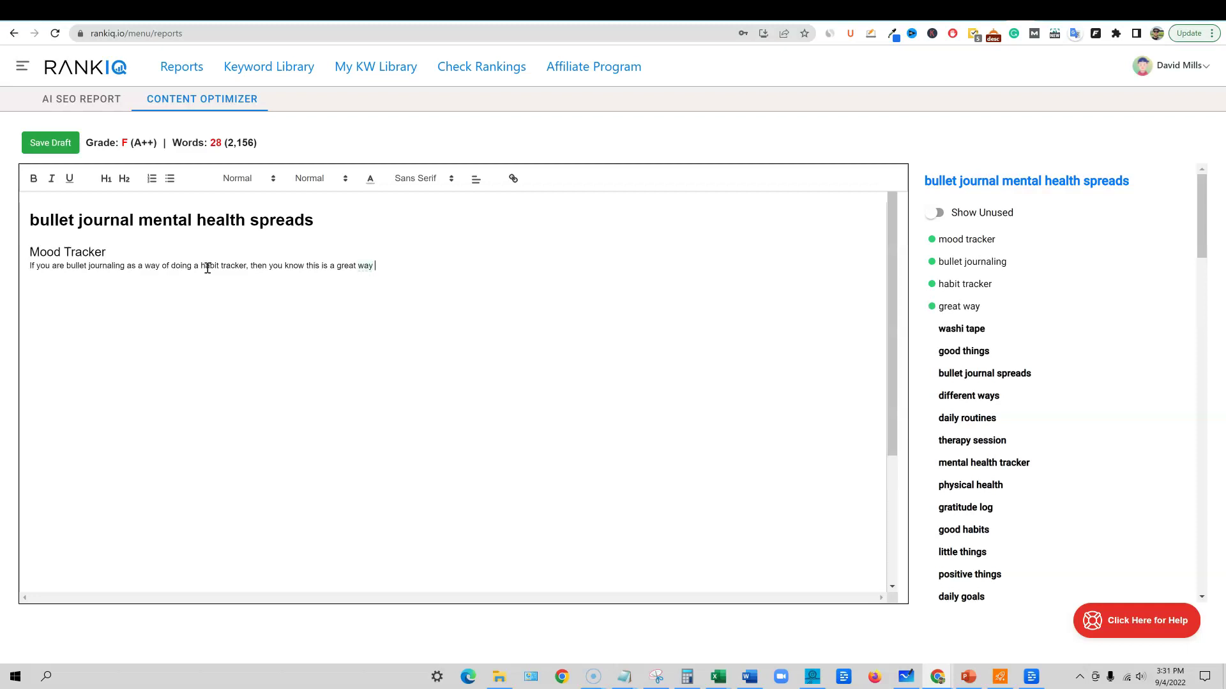
pyautogui.write('to increase your effe')
pyautogui.write('ciently')
# - End the sentence with 'in your daily routines' and correct 'efficiently' to 'efficiency'
pyautogui.write('in your ')
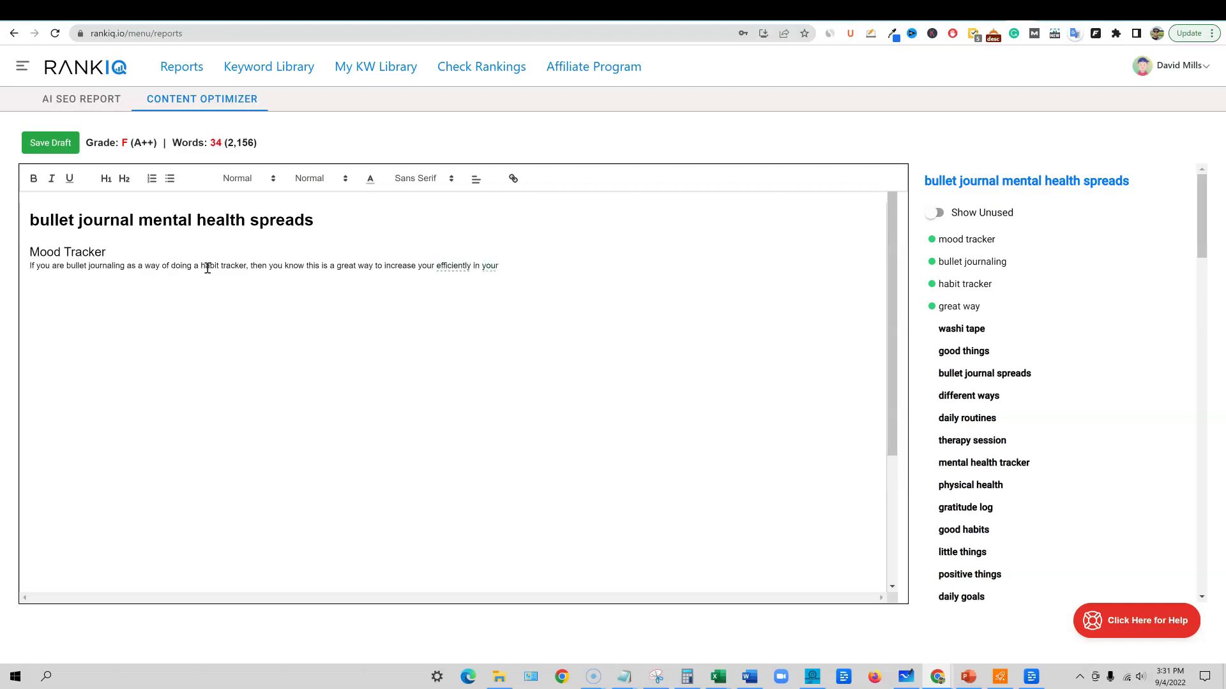
pyautogui.write('daily routines.')
pyautogui.moveTo(450, 265)
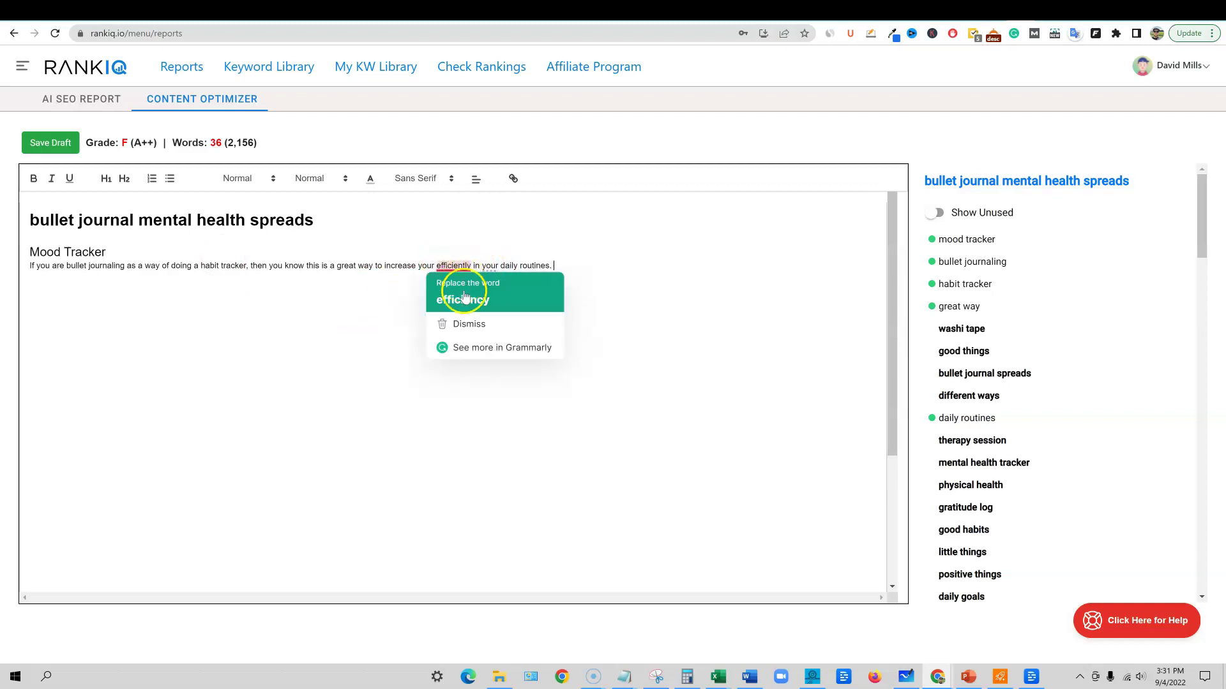
pyautogui.click(464, 297)
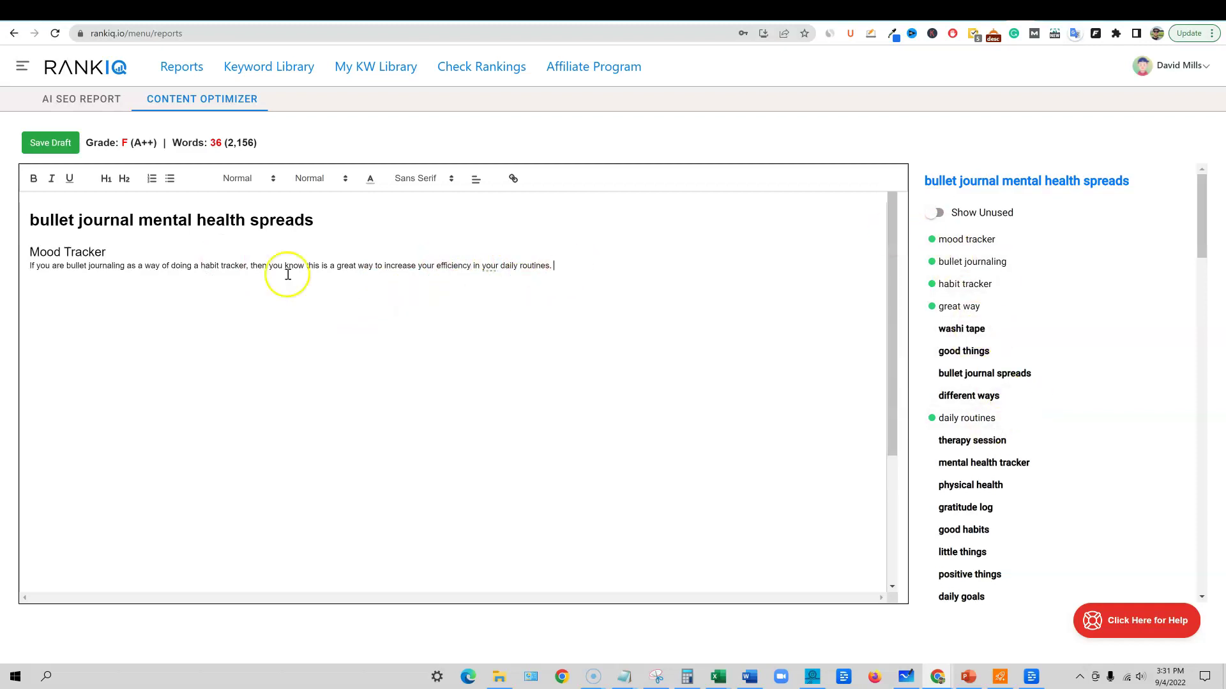
# - Select and deselect the Mood Tracker heading and paragraph to check them
pyautogui.click(78, 254)
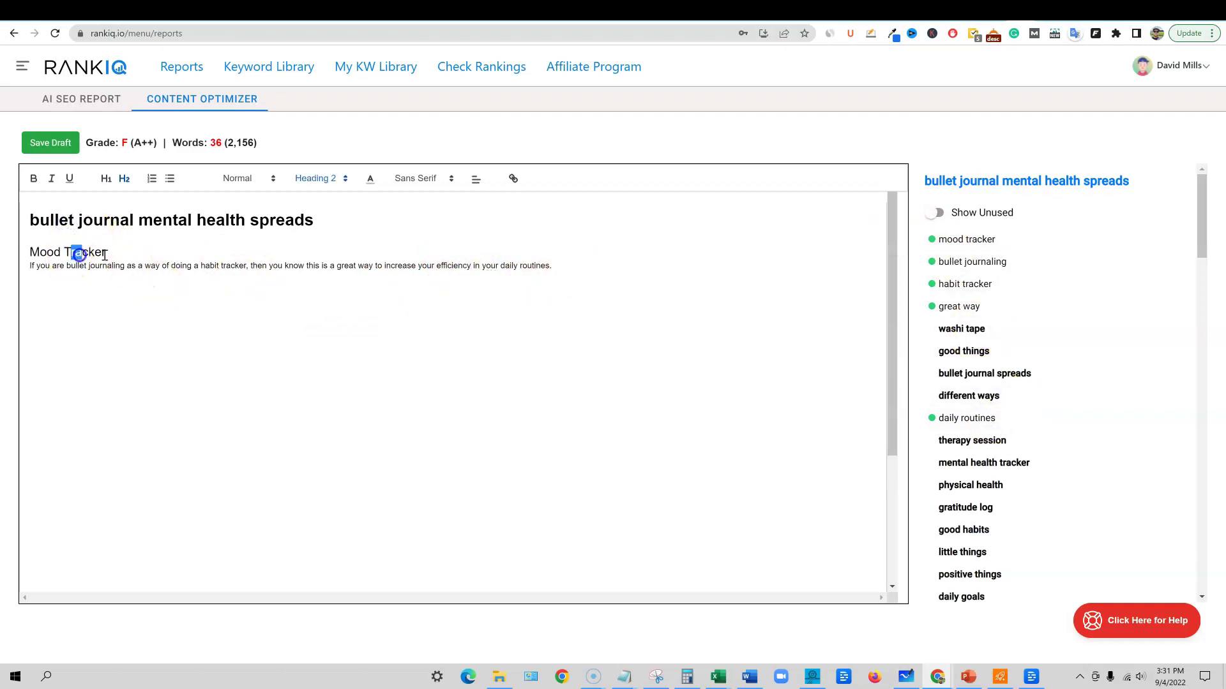
pyautogui.tripleClick(17, 254)
pyautogui.click(642, 274)
pyautogui.scroll(-3, 524, 351)
pyautogui.scroll(3, 524, 351)
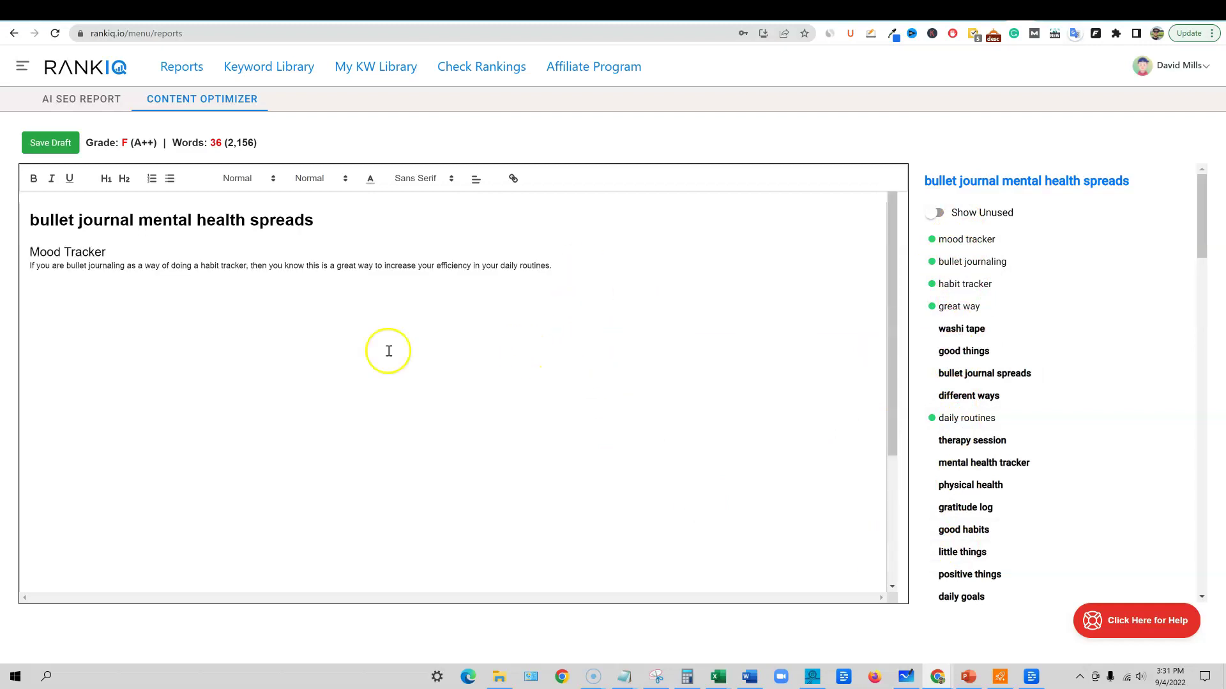
pyautogui.moveTo(24, 252); pyautogui.dragTo(518, 270)
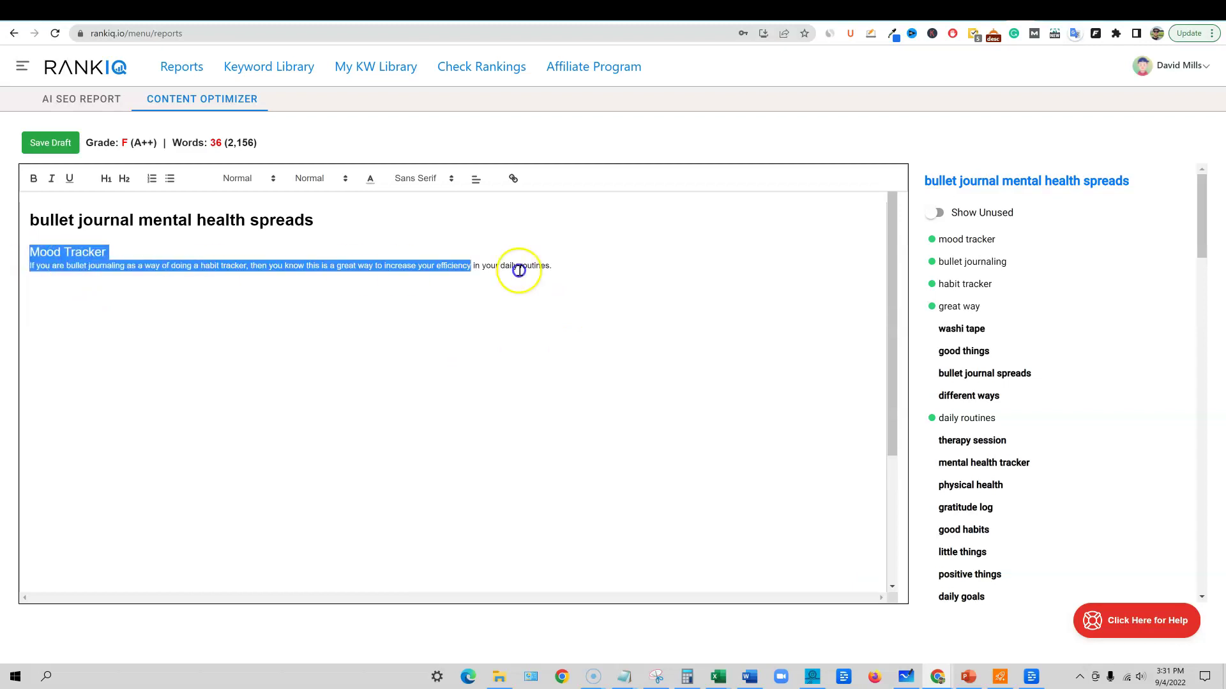
pyautogui.click(623, 277)
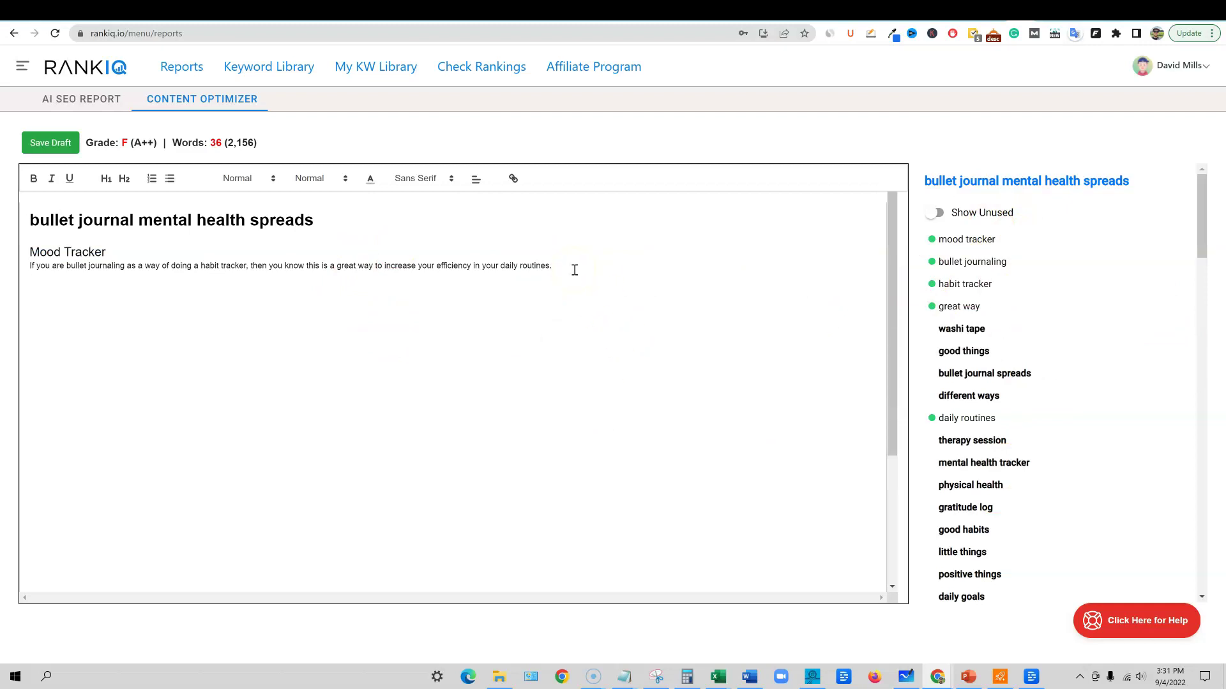
# - Save the draft and highlight its grade, still F
pyautogui.click(569, 265)
pyautogui.click(560, 273)
pyautogui.click(52, 151)
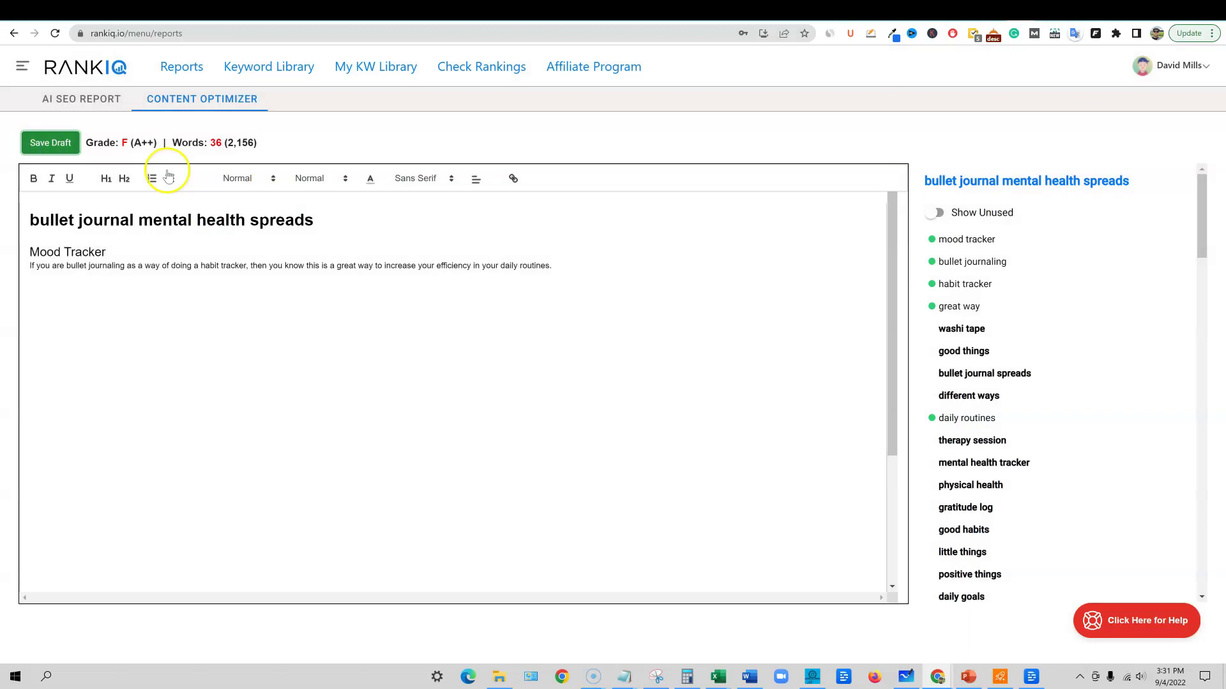
pyautogui.moveTo(110, 143); pyautogui.dragTo(154, 144)
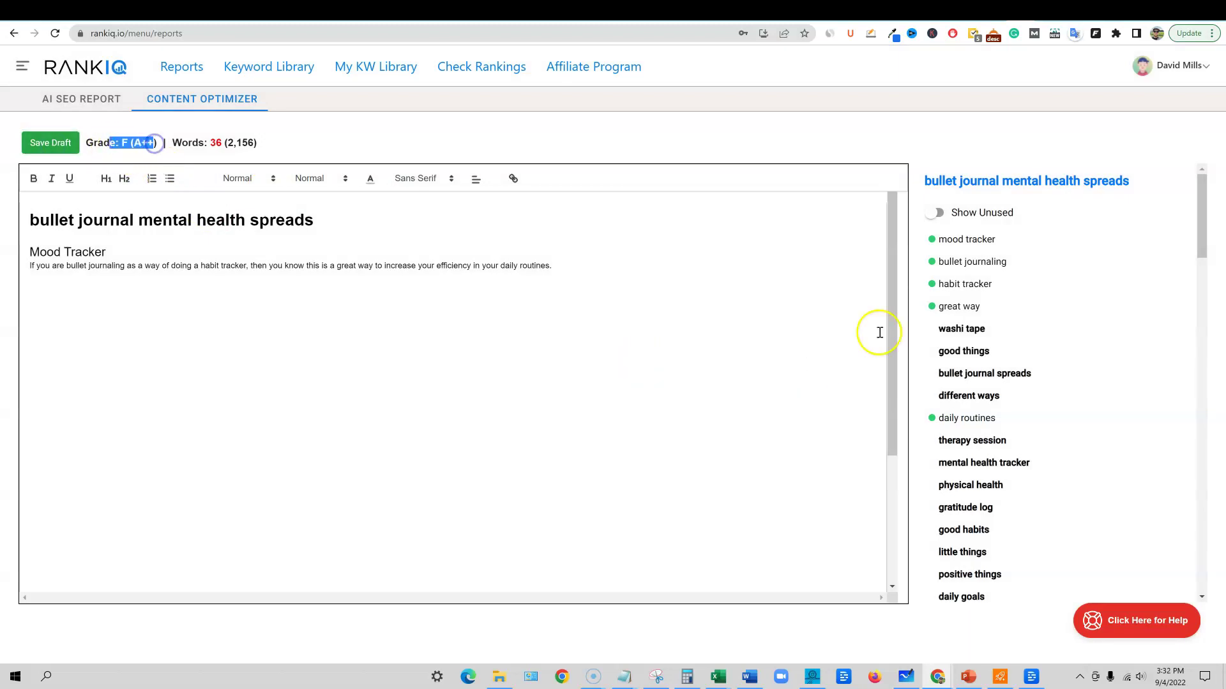
# - Filter the keyword list to unused topics only, led by washi tape and good things
pyautogui.click(936, 213)
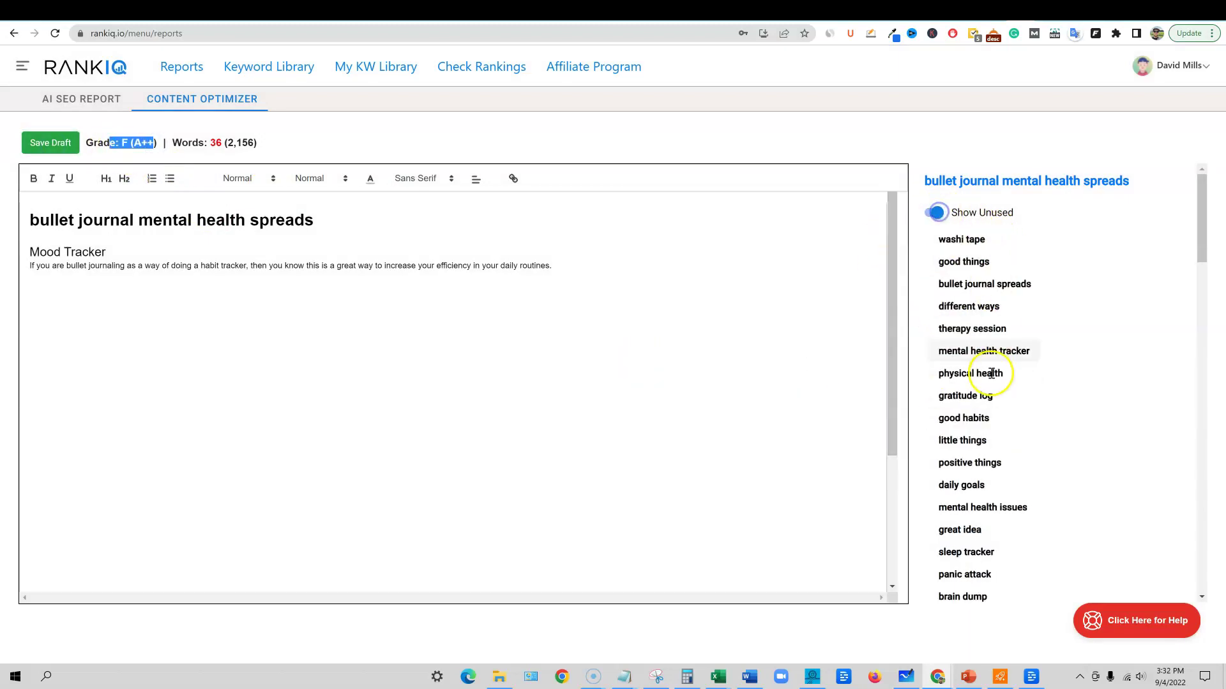
pyautogui.click(940, 214)
pyautogui.moveTo(938, 329); pyautogui.dragTo(992, 351)
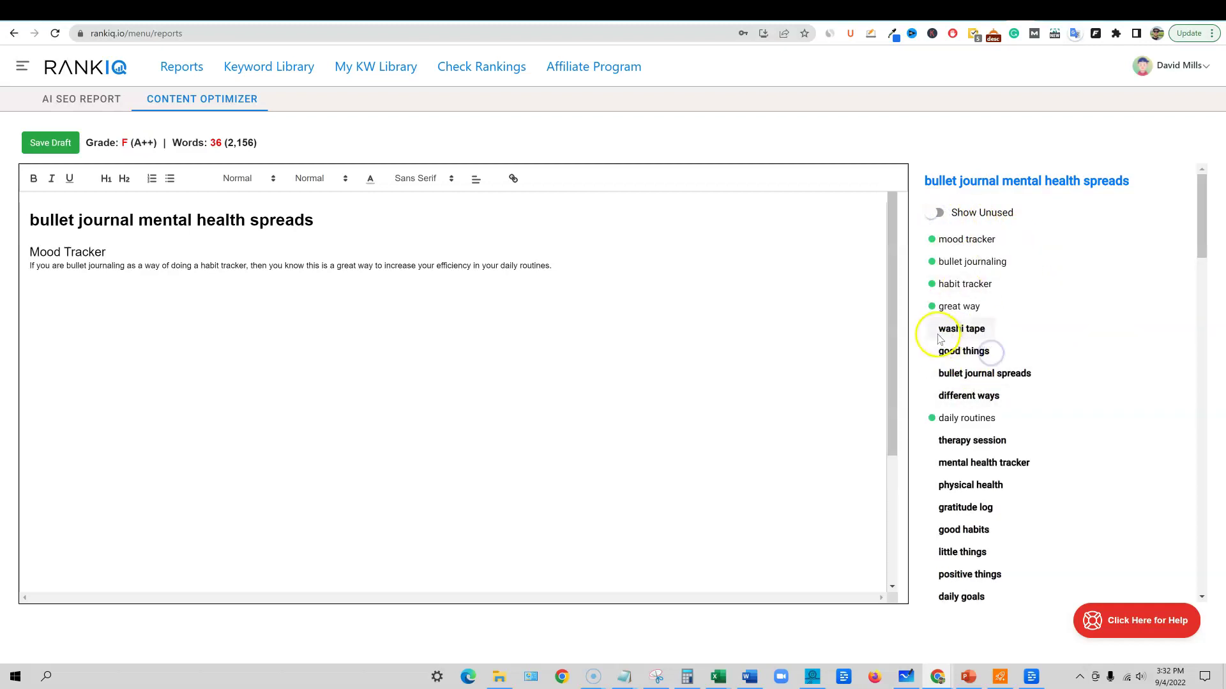
pyautogui.moveTo(920, 332); pyautogui.dragTo(986, 331)
pyautogui.click(936, 213)
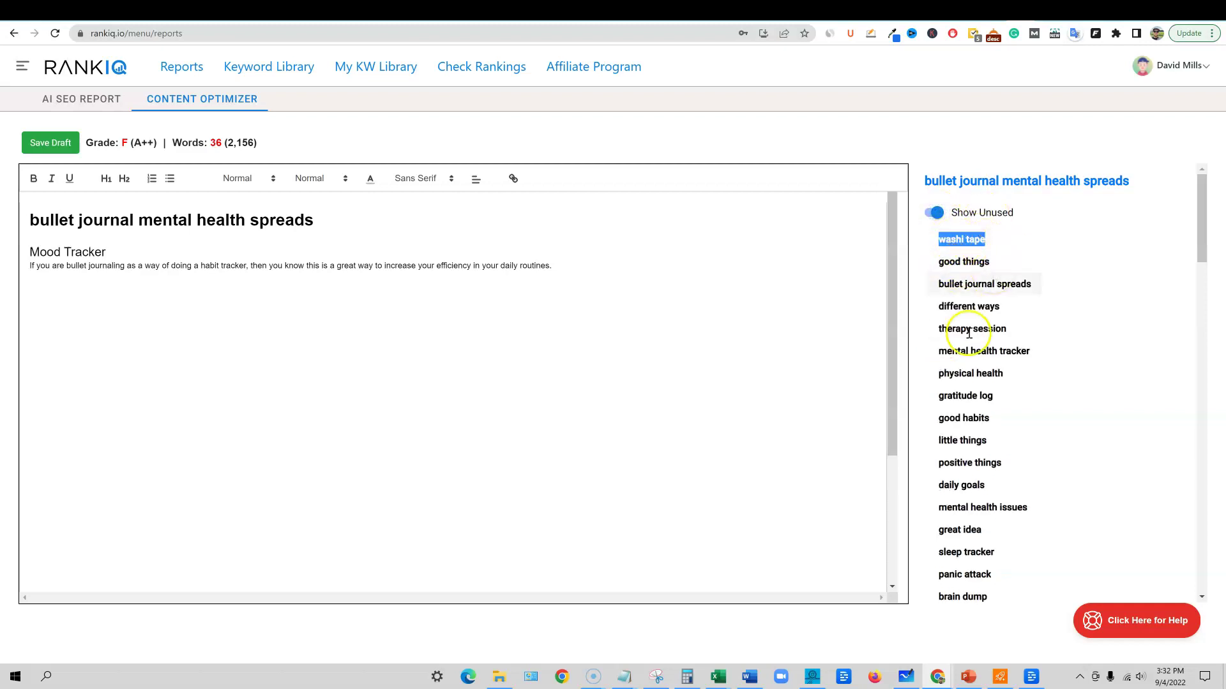
pyautogui.scroll(-10, 991, 542)
pyautogui.scroll(10, 991, 542)
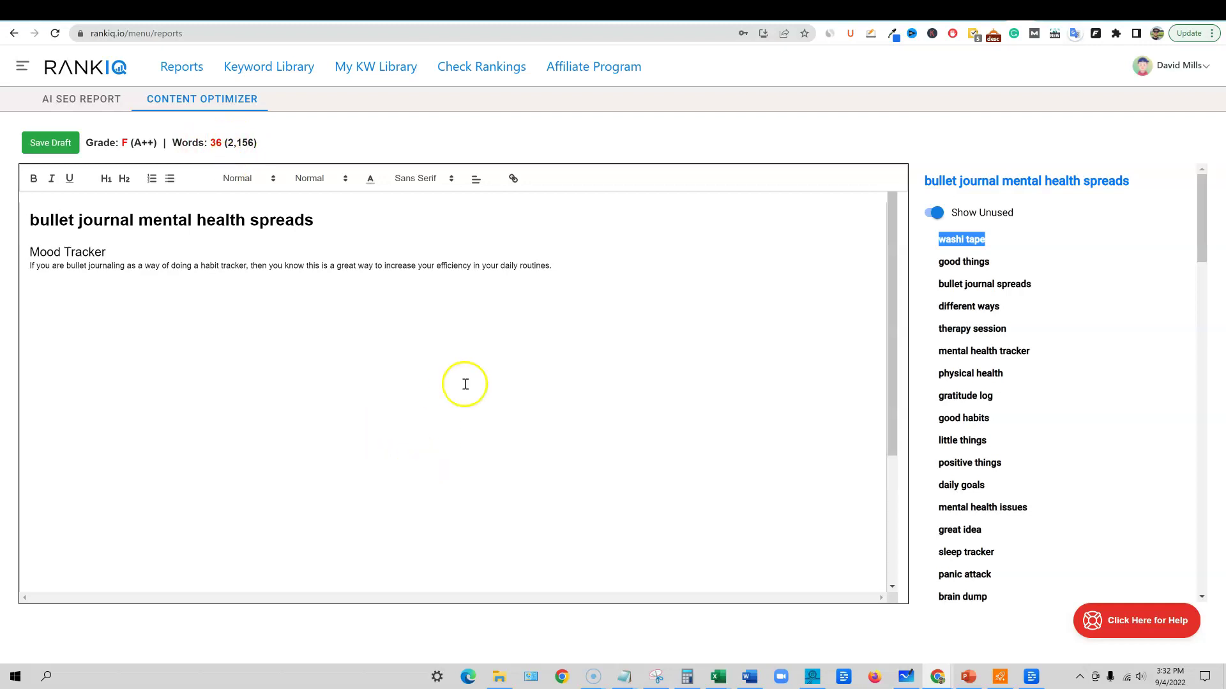
pyautogui.click(570, 270)
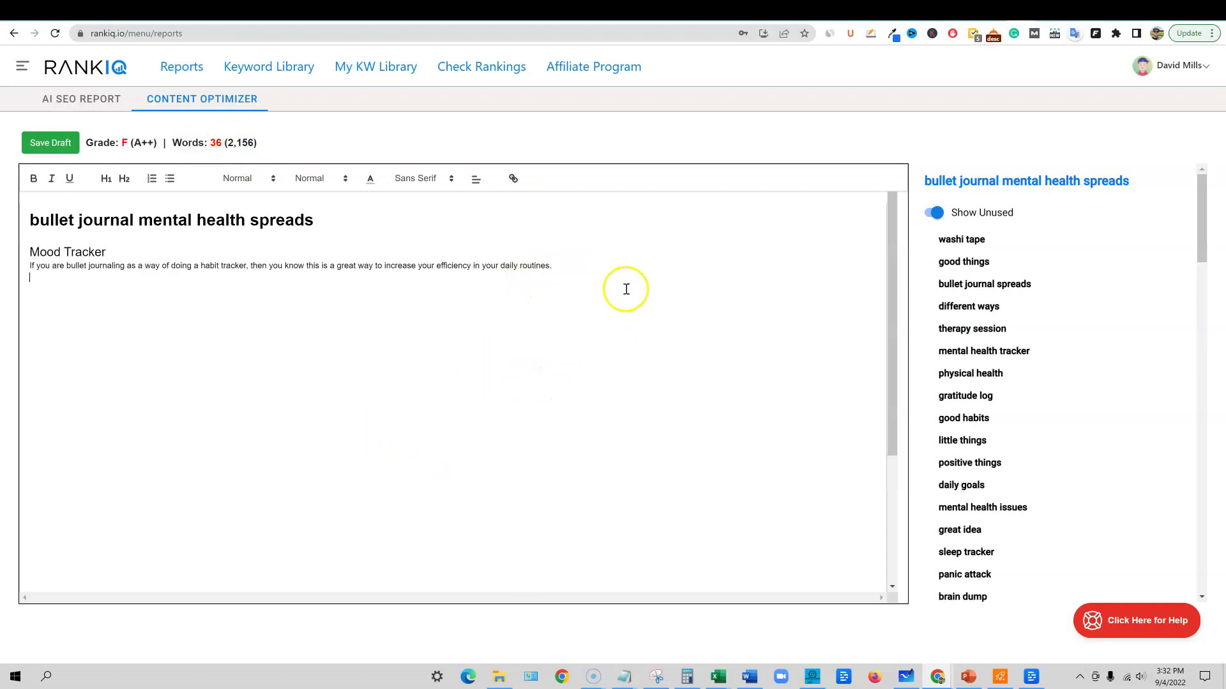